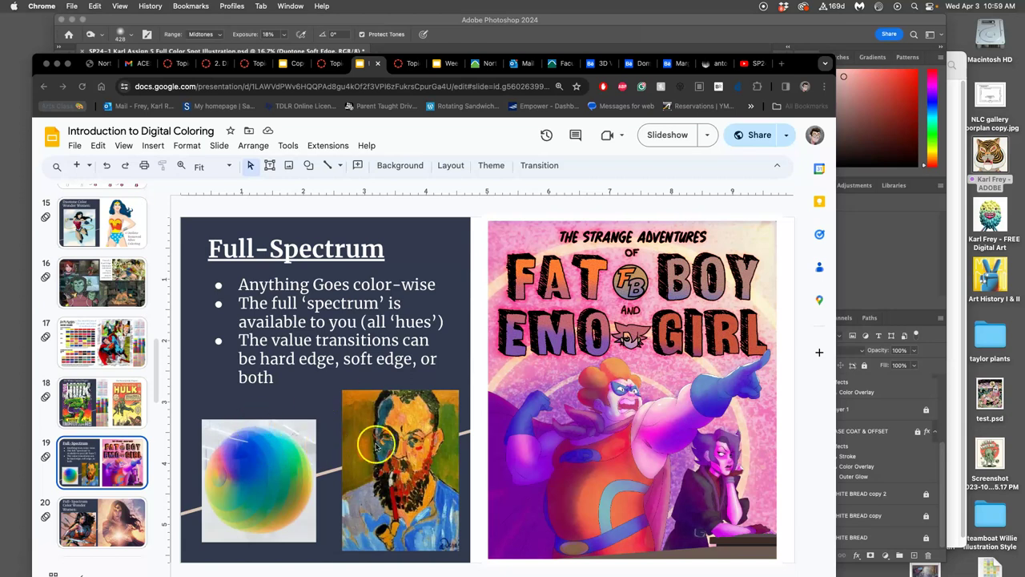
Dodge the highlight on the dinosaur's beak to lighten it slightly.
click(769, 32)
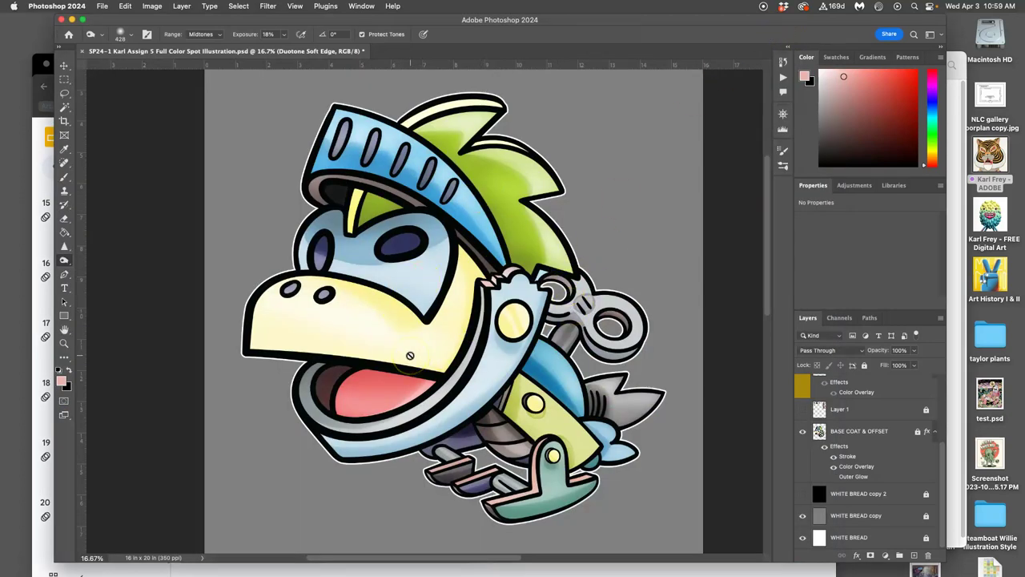
mouse_move(340, 322)
mouse_down()
mouse_move(346, 347)
mouse_move(361, 345)
mouse_move(325, 329)
mouse_move(372, 343)
mouse_up()
scroll(804, 433, up, 3)
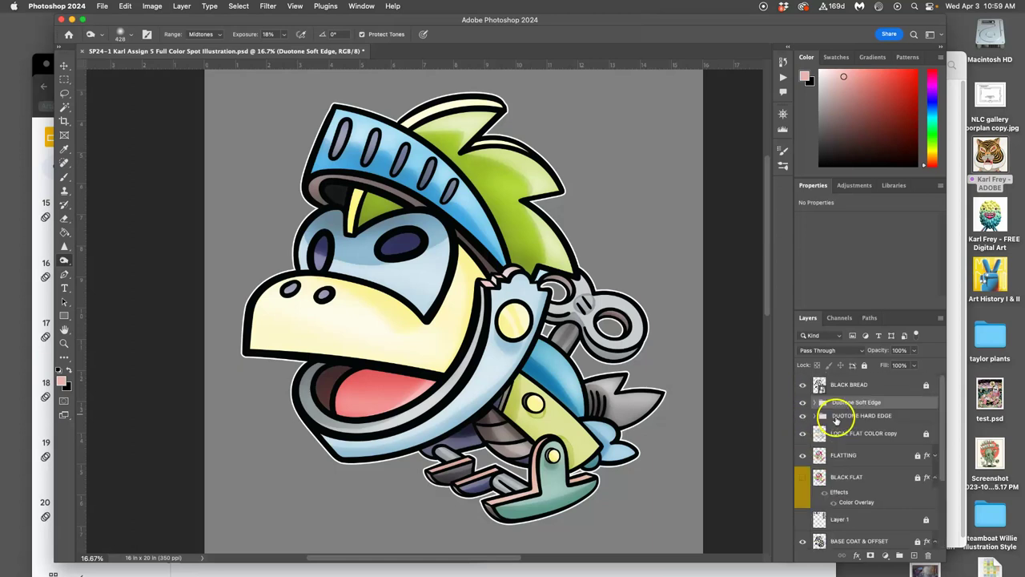
Toggle the Duotone Soft Edge and DUOTONE HARD EDGE groups to compare, then dodge beside the eye.
click(802, 402)
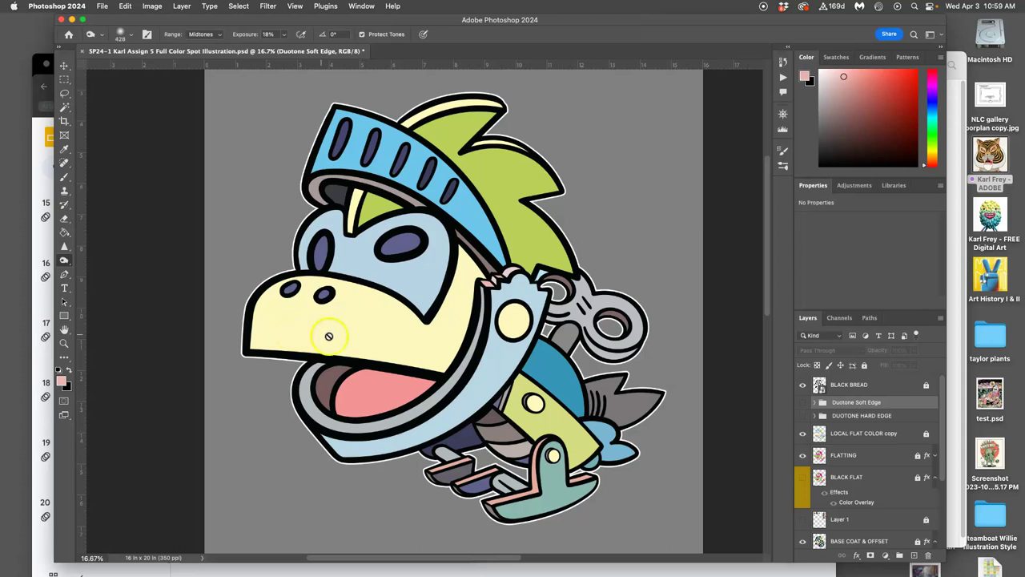
click(803, 415)
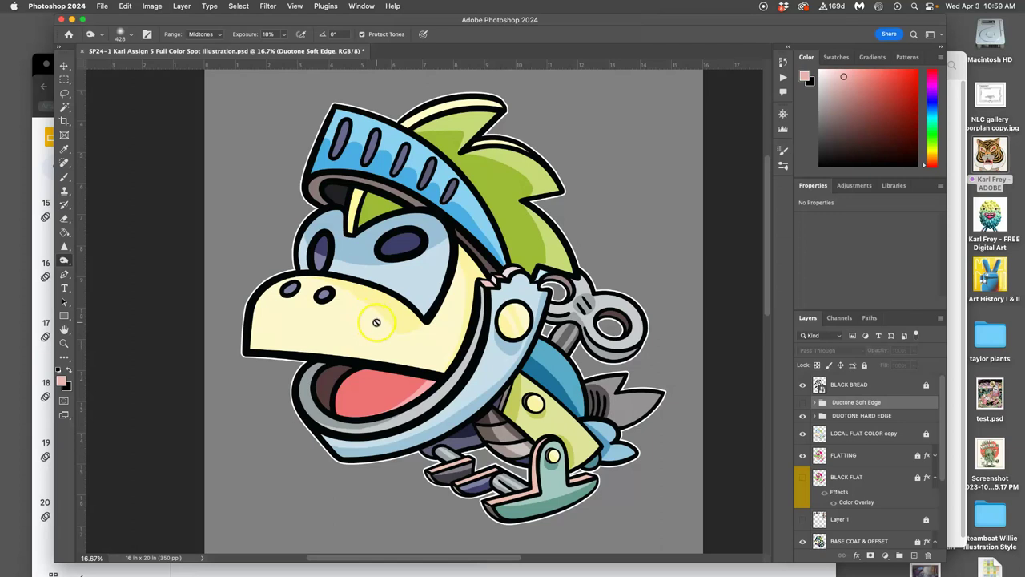
click(802, 403)
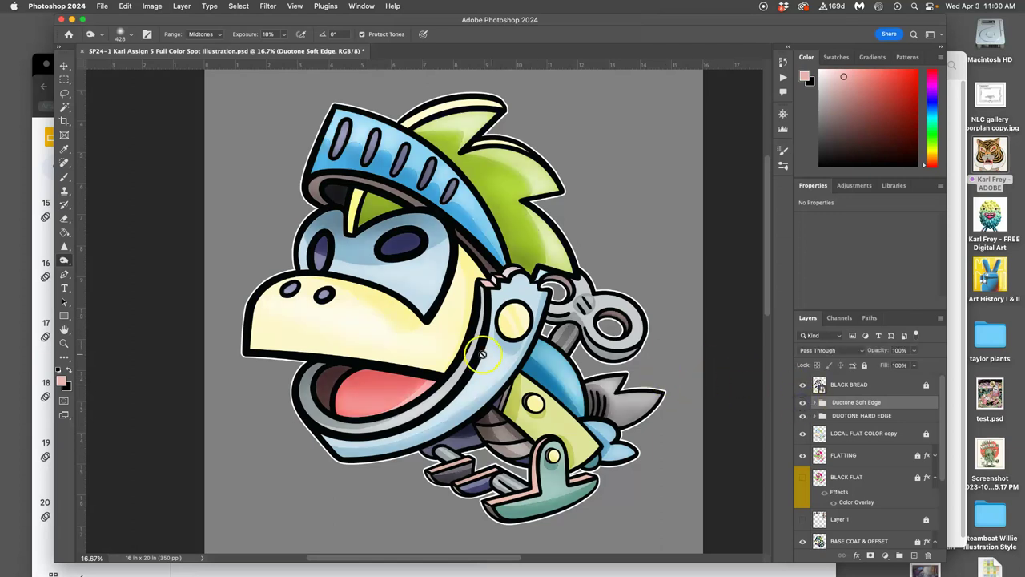
click(803, 416)
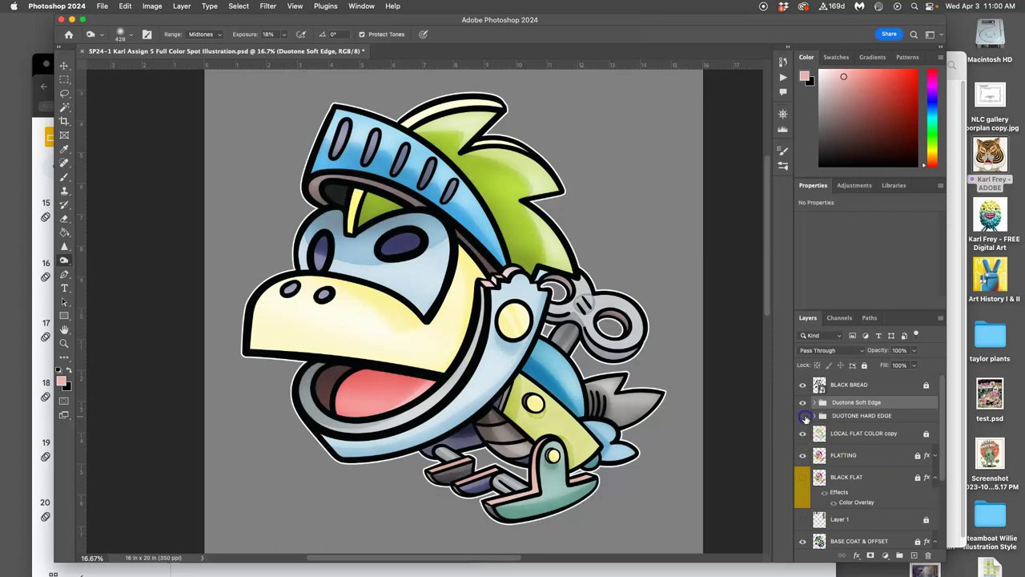
click(803, 416)
click(803, 417)
click(422, 229)
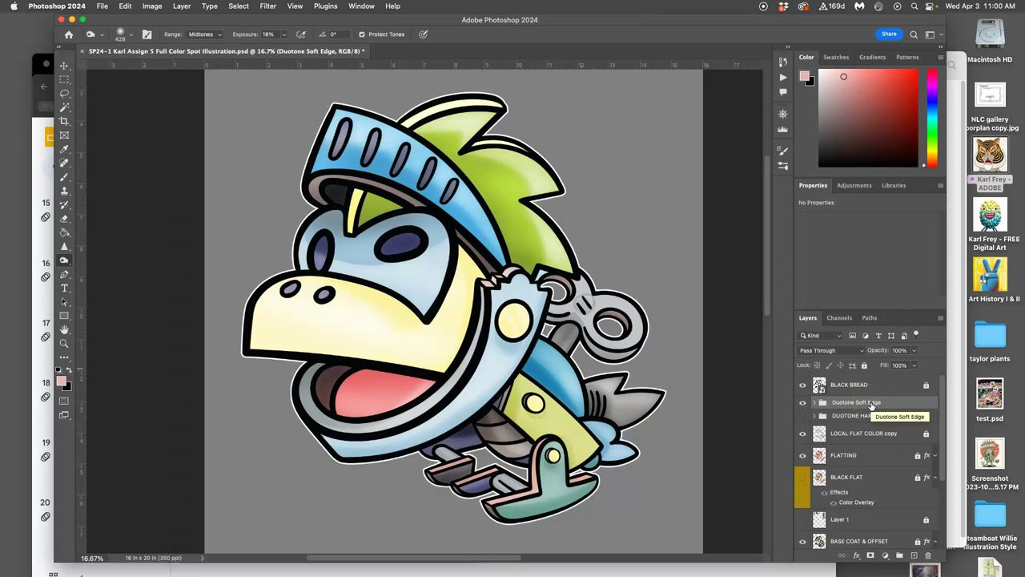
Duplicate LOCAL FLAT COLOR copy as 'Full Spectrum' and place it just below BLACK BREAD.
click(867, 437)
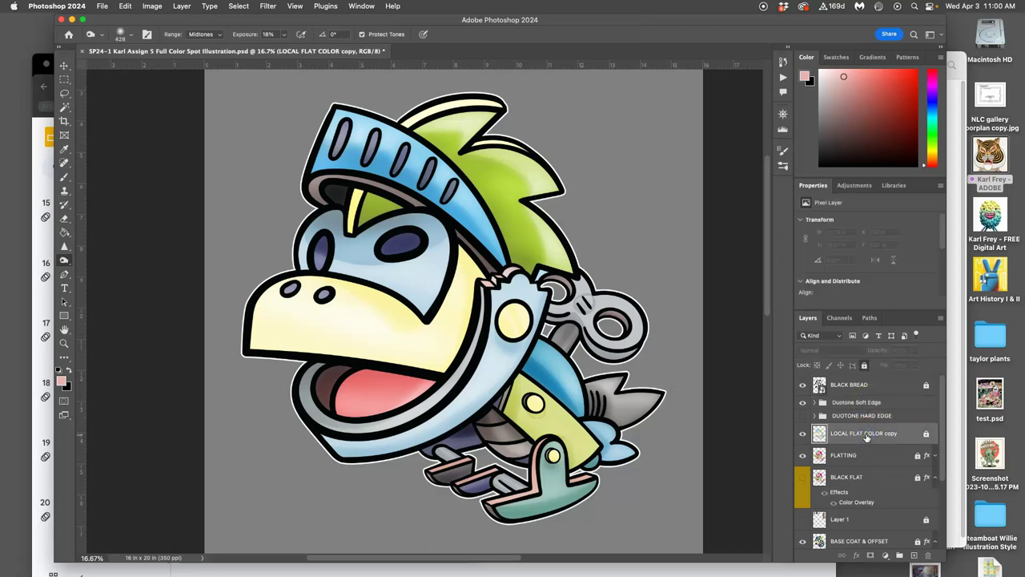
key(super+j)
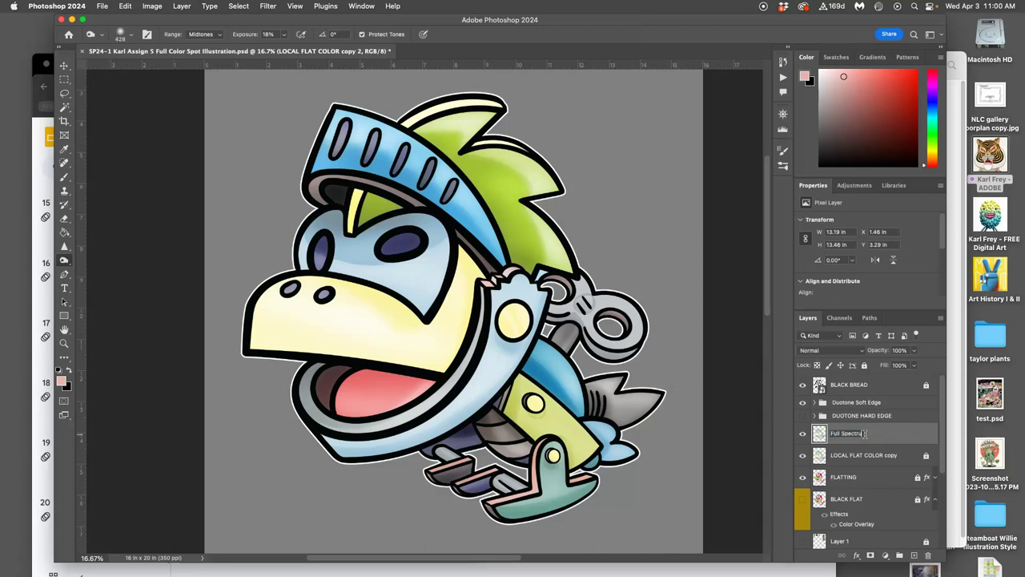
click(897, 429)
drag(897, 431, 874, 401)
mouse_move(872, 437)
mouse_down()
mouse_move(870, 408)
mouse_move(865, 442)
mouse_up()
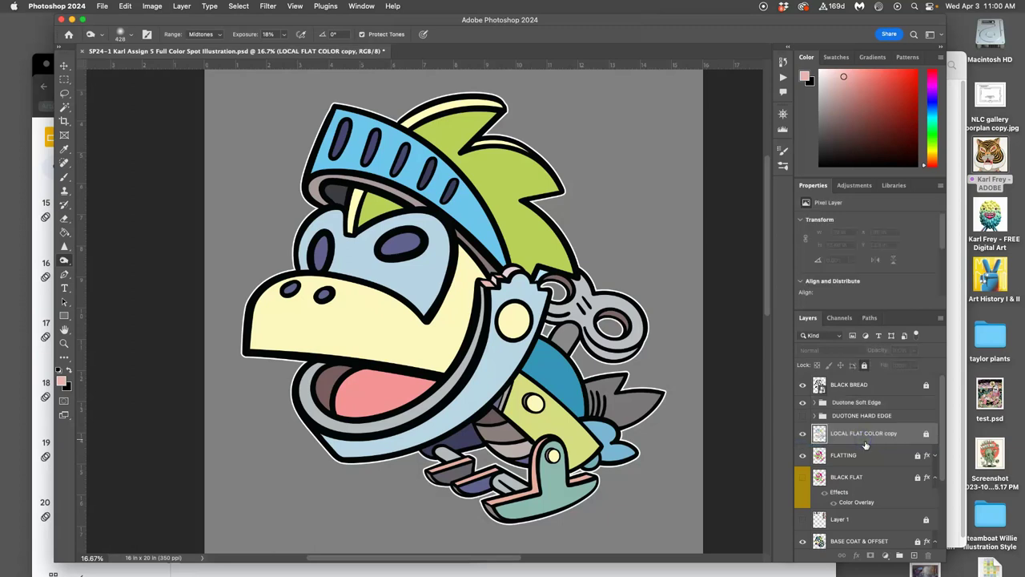
scroll(865, 442, down, 5)
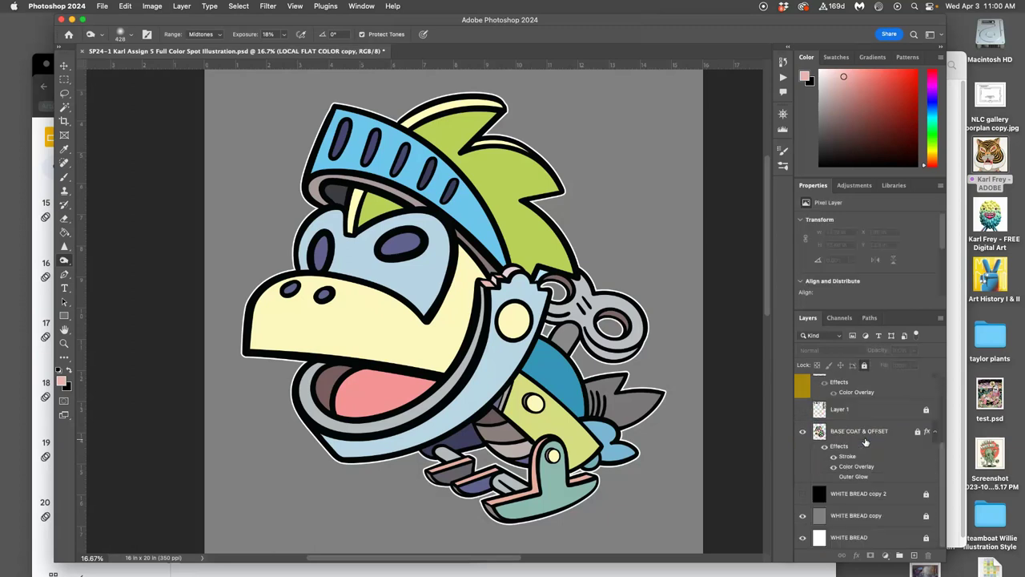
scroll(865, 442, up, 5)
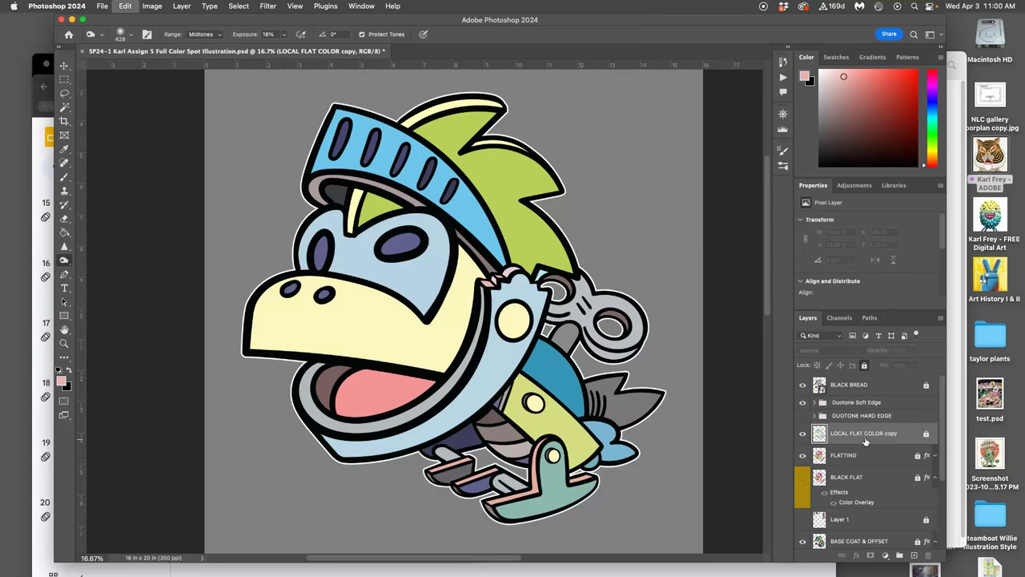
key(super+z)
drag(871, 434, 865, 400)
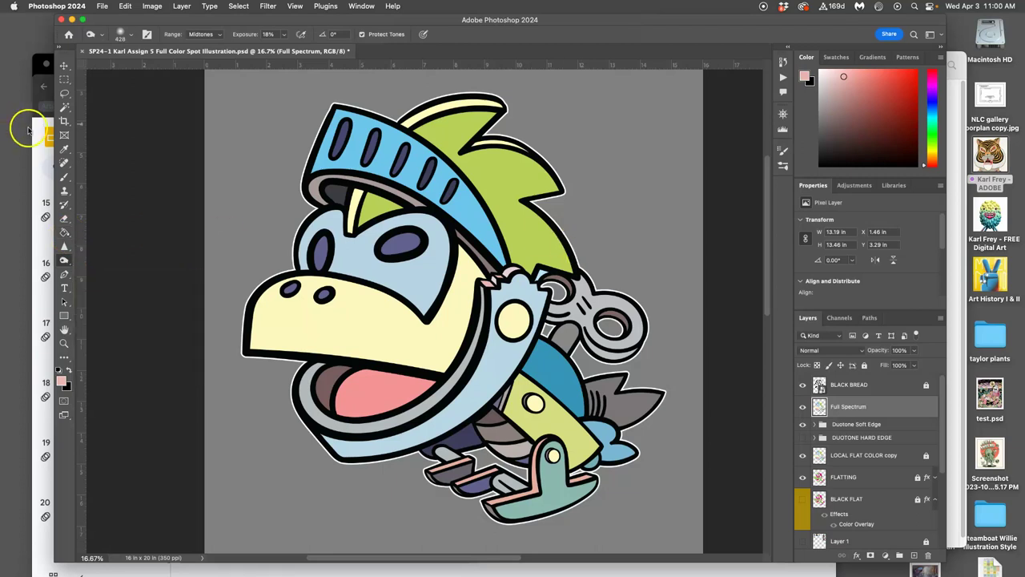
Select the dinosaur by Magic Wand-selecting the grey background and inverting the selection.
click(65, 108)
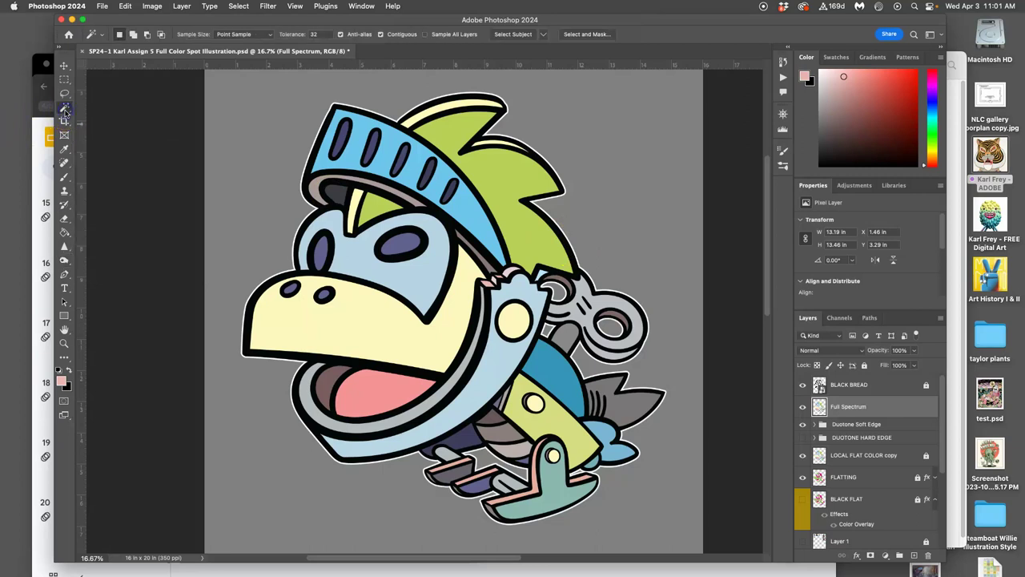
click(627, 164)
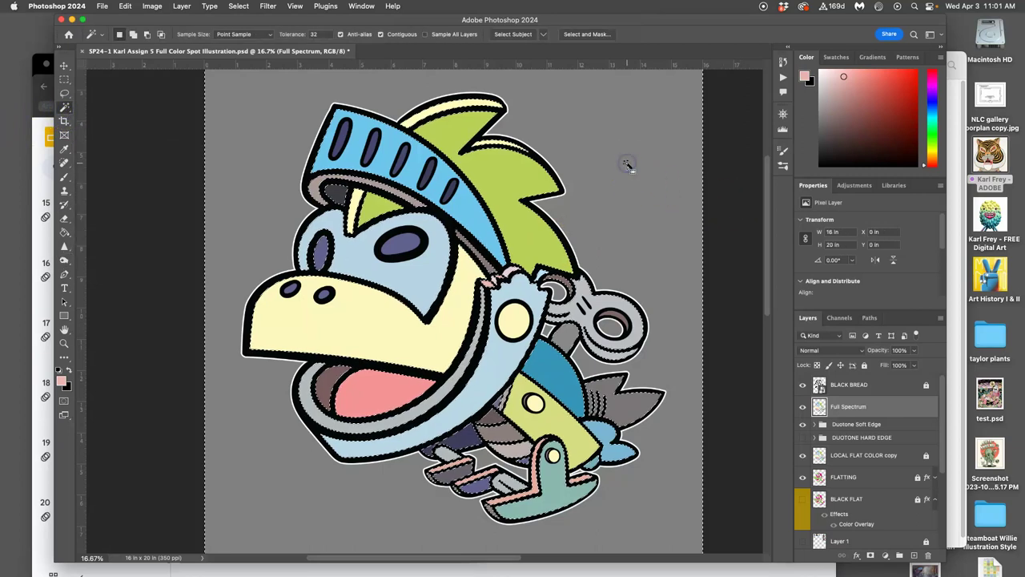
click(239, 6)
click(247, 40)
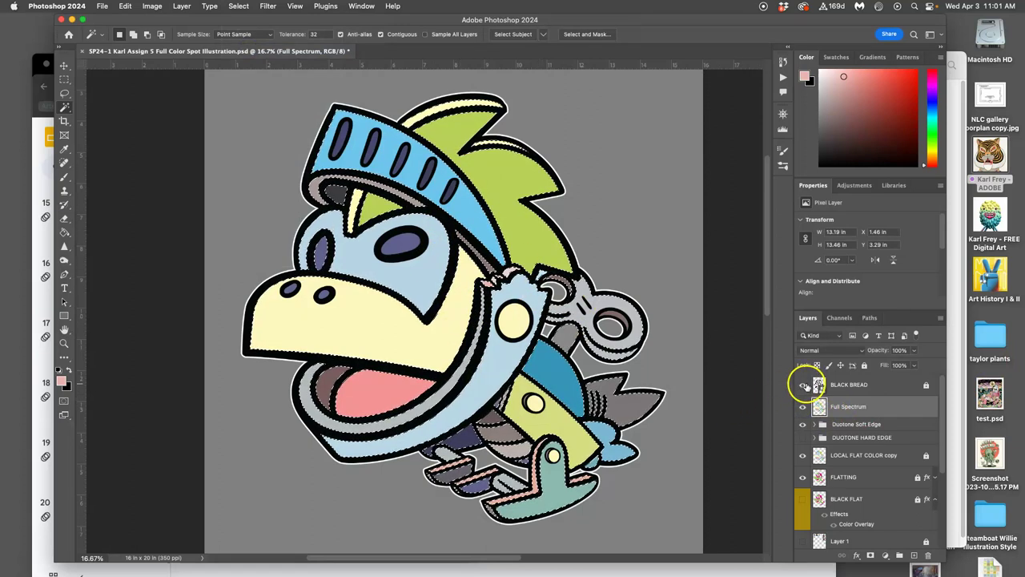
Hide the BLACK BREAD, BASE COAT & OFFSET, WHITE BREAD copy and WHITE BREAD layers.
click(803, 385)
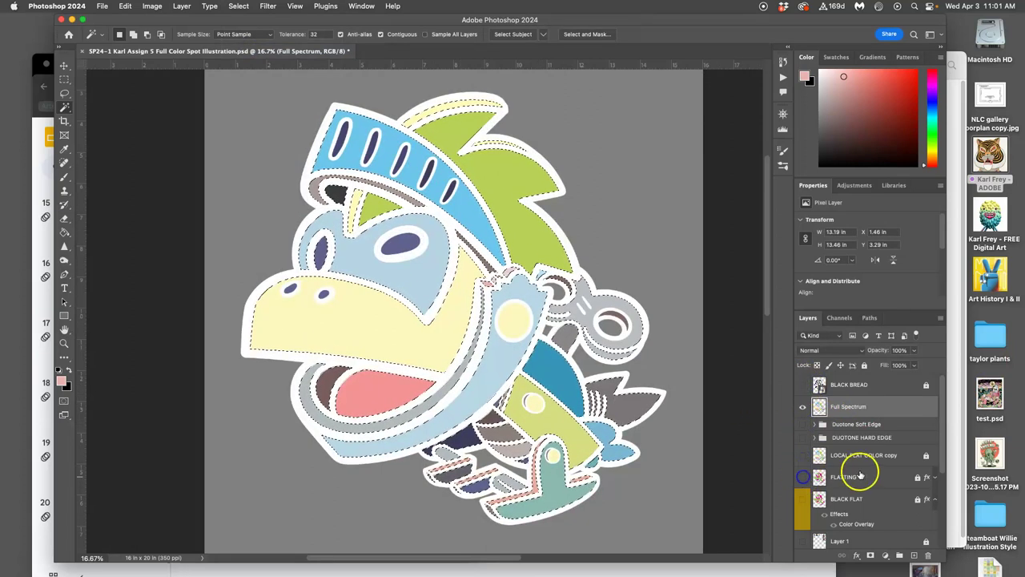
scroll(859, 470, down, 4)
click(802, 431)
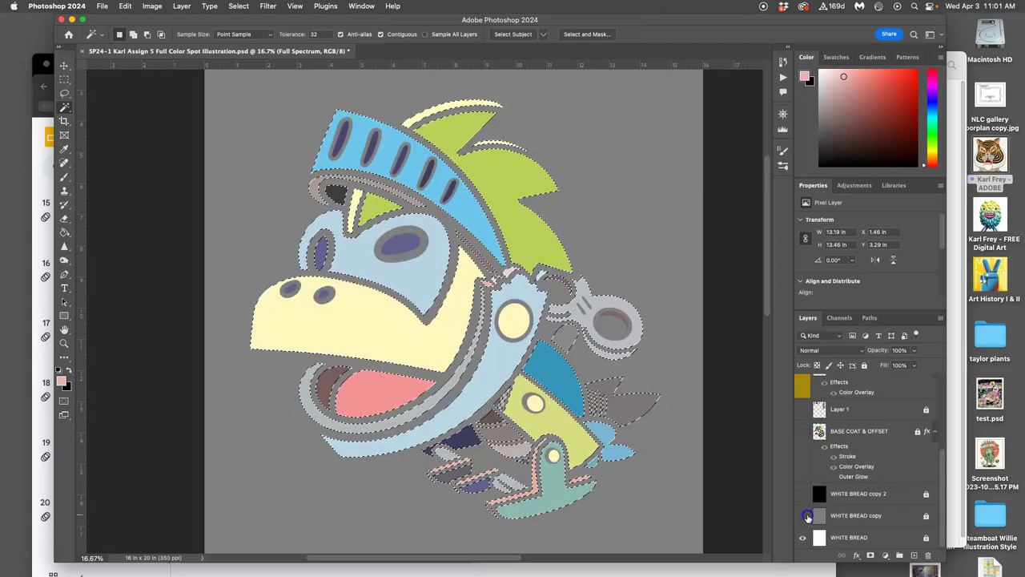
click(803, 515)
click(803, 538)
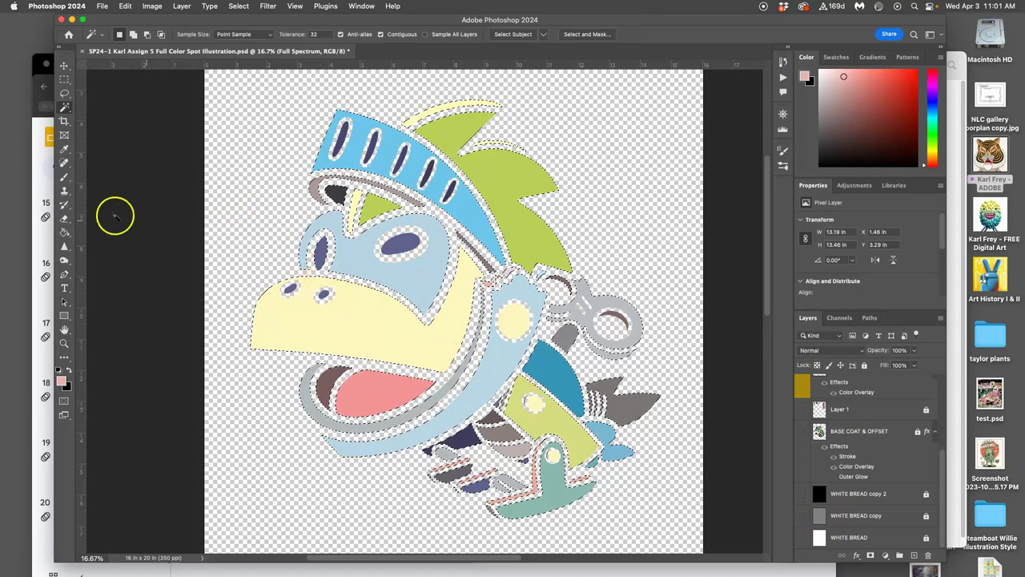
click(64, 232)
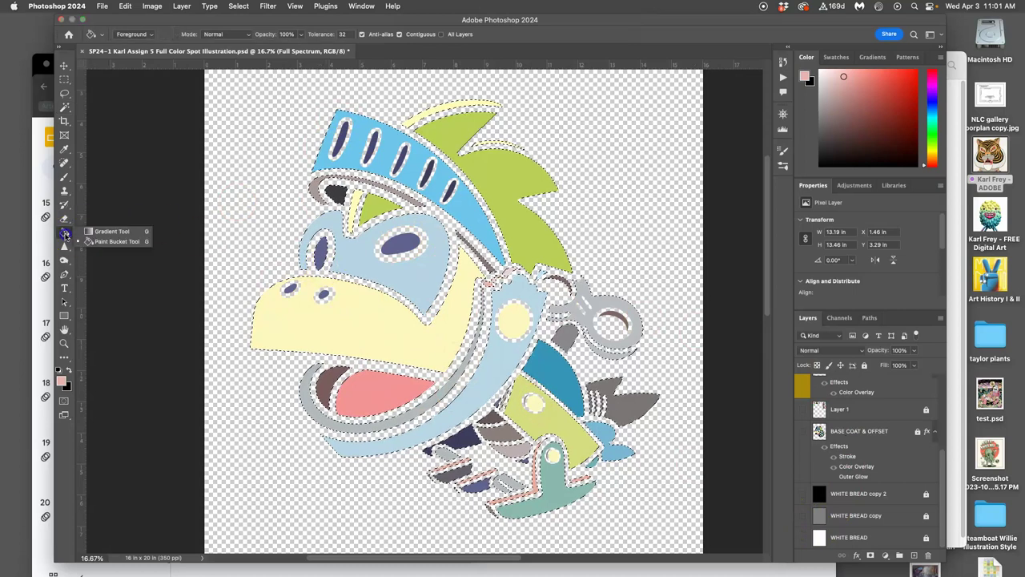
Draw a trial gradient fill across the dinosaur using an Iridescent preset.
click(111, 231)
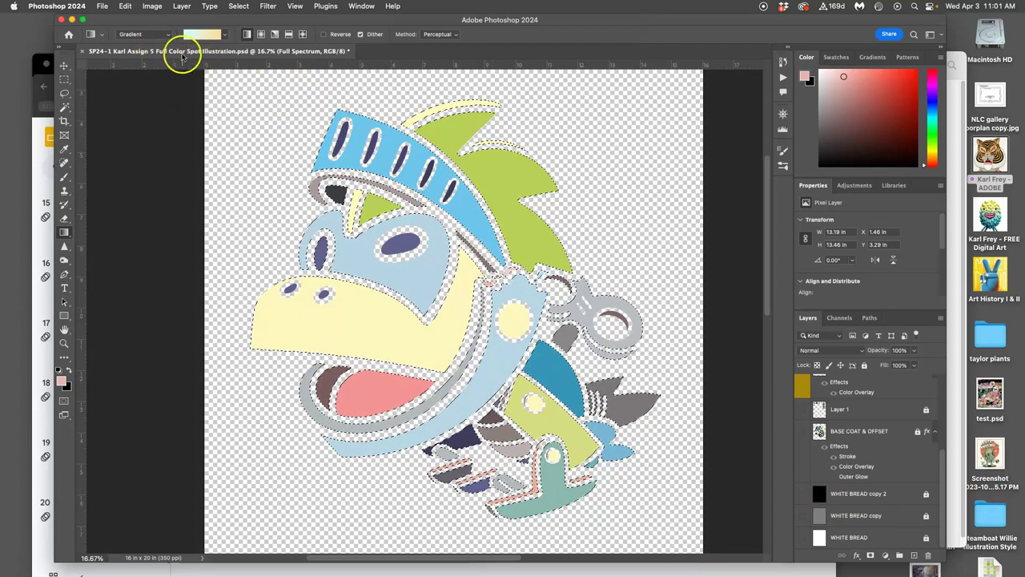
click(224, 34)
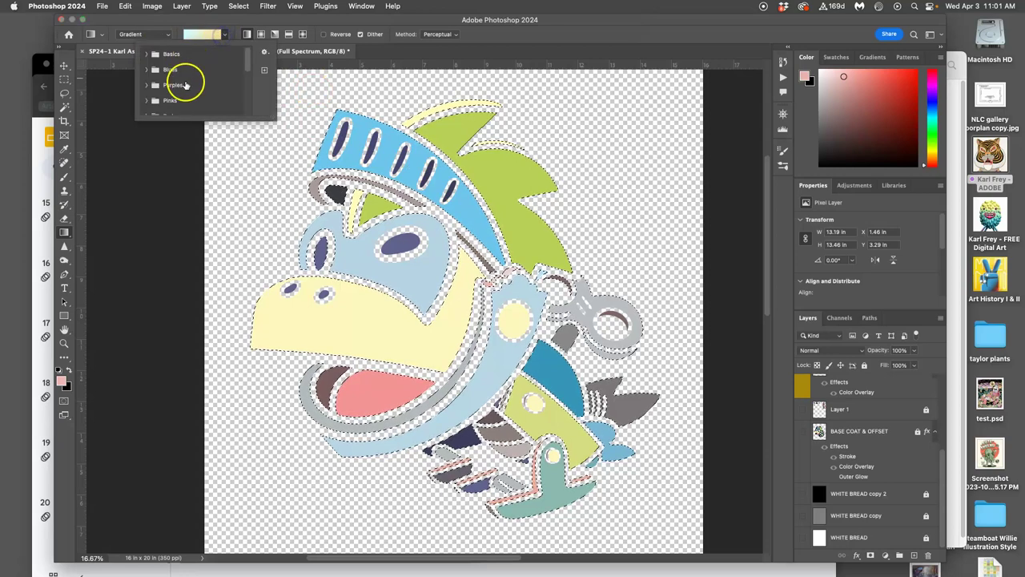
scroll(185, 89, down, 5)
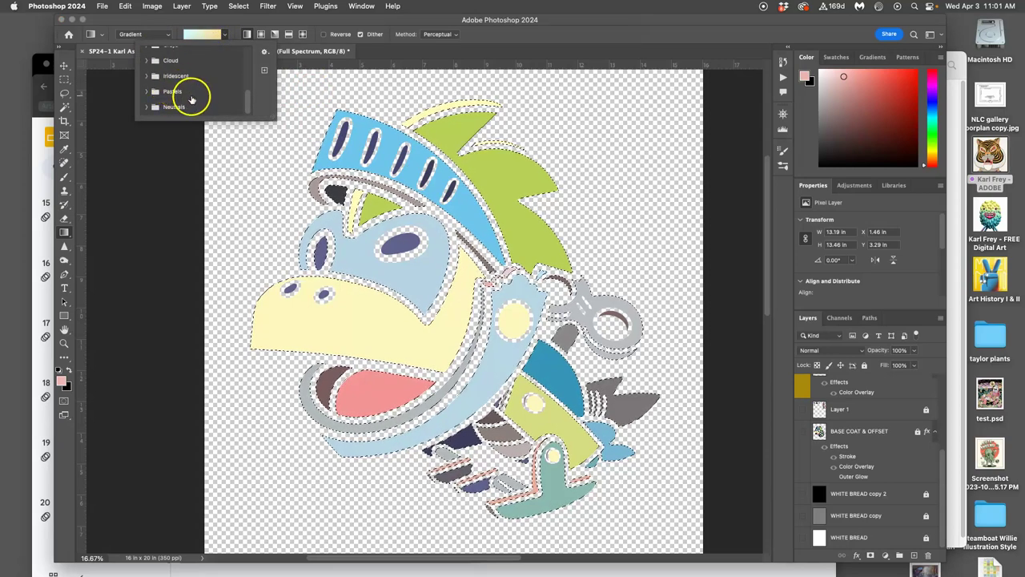
scroll(156, 95, up, 5)
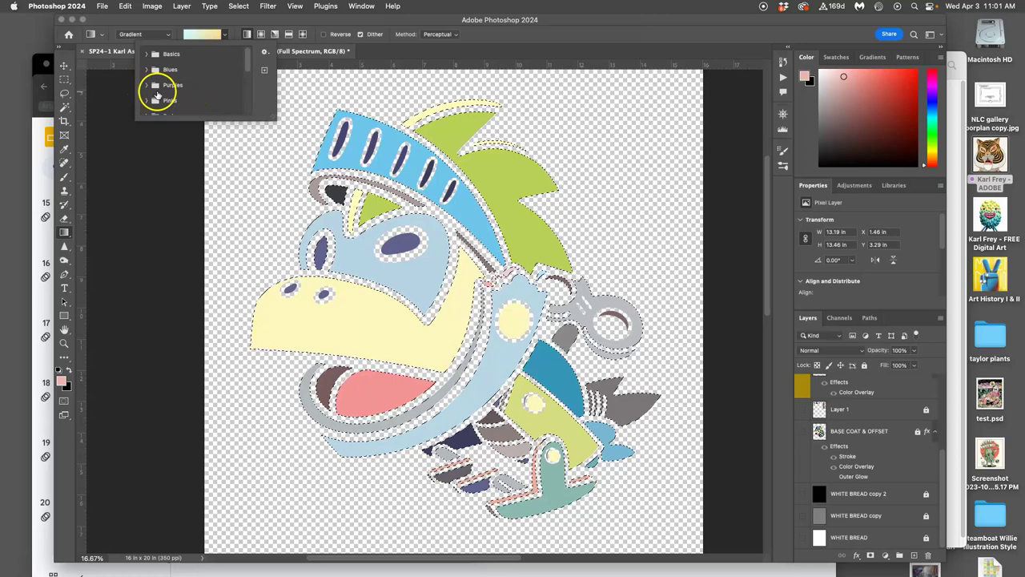
scroll(156, 90, down, 4)
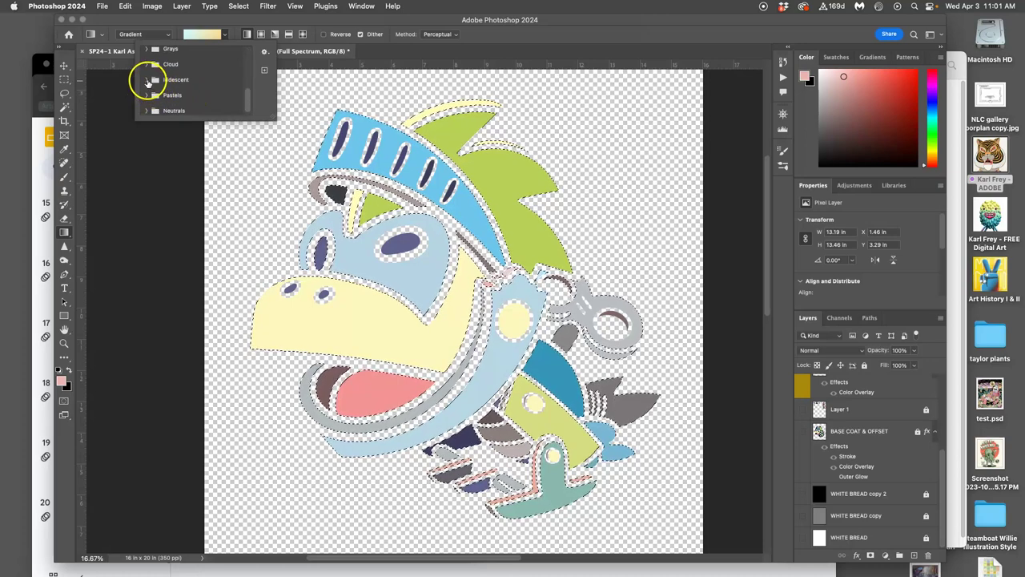
click(150, 81)
scroll(175, 93, down, 2)
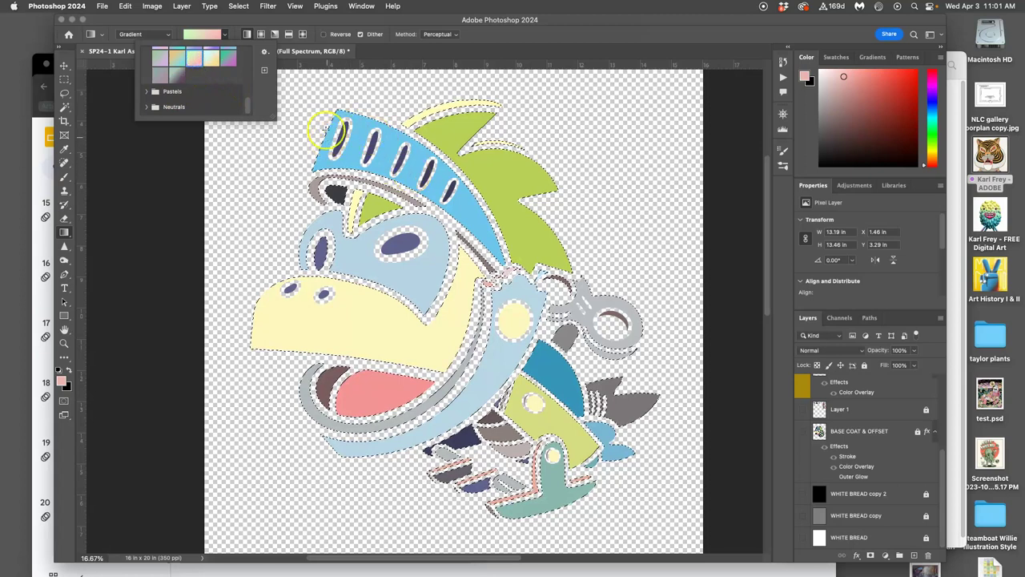
drag(317, 85, 644, 538)
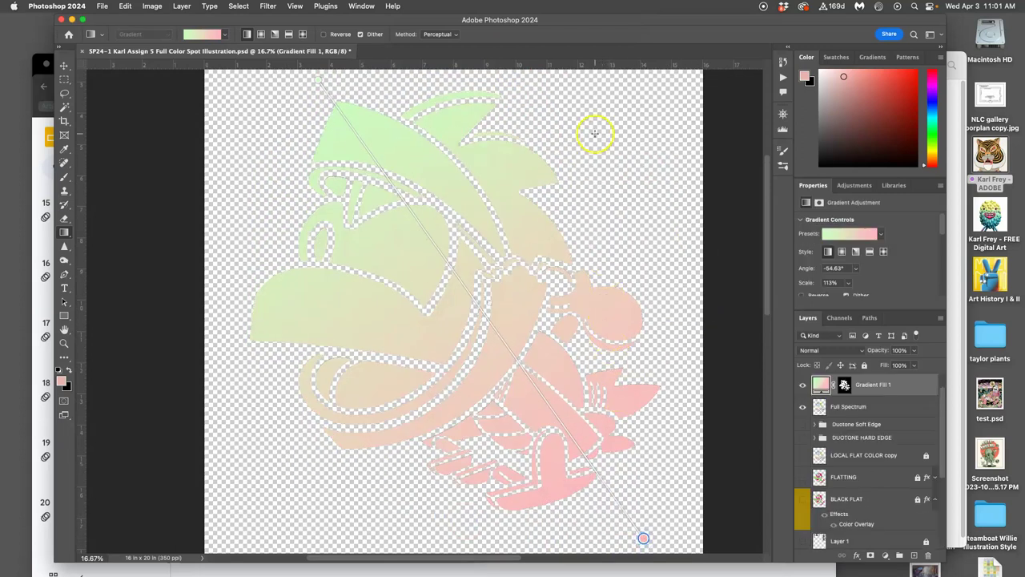
Switch the fill to a yellow-teal gradient, redraw it diagonally, then delete Gradient Fill 1.
click(224, 35)
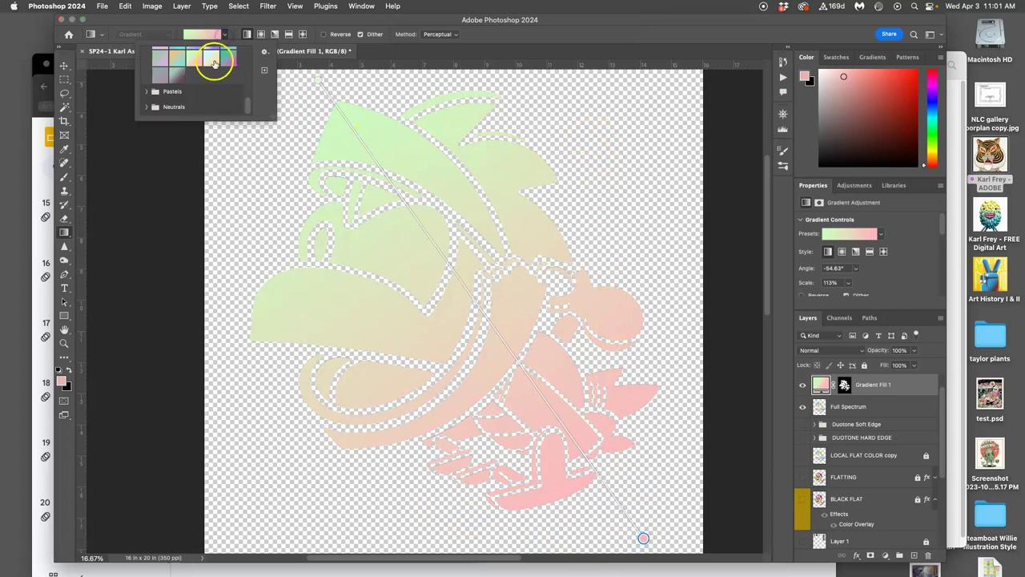
click(181, 58)
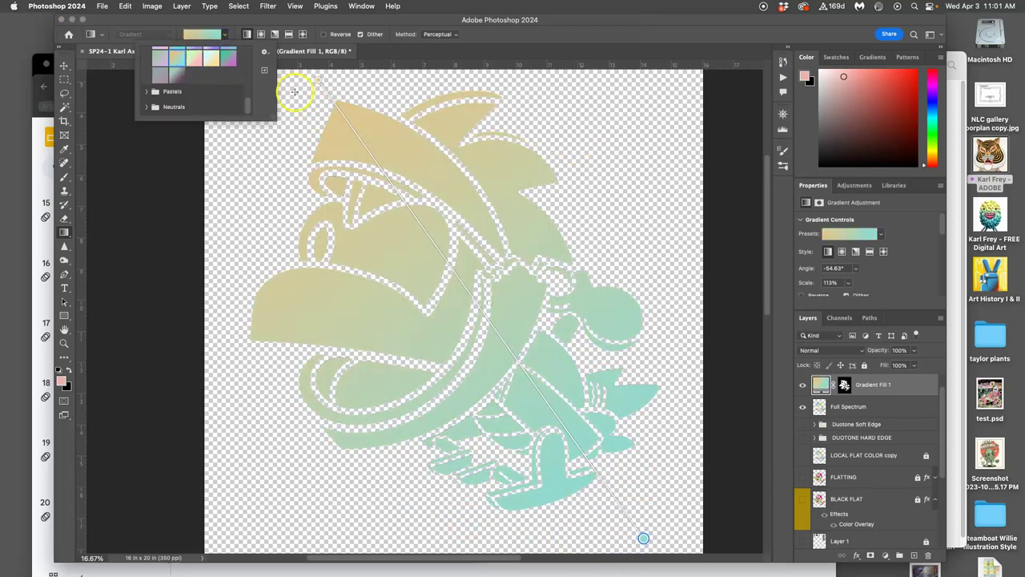
click(634, 192)
drag(597, 187, 400, 480)
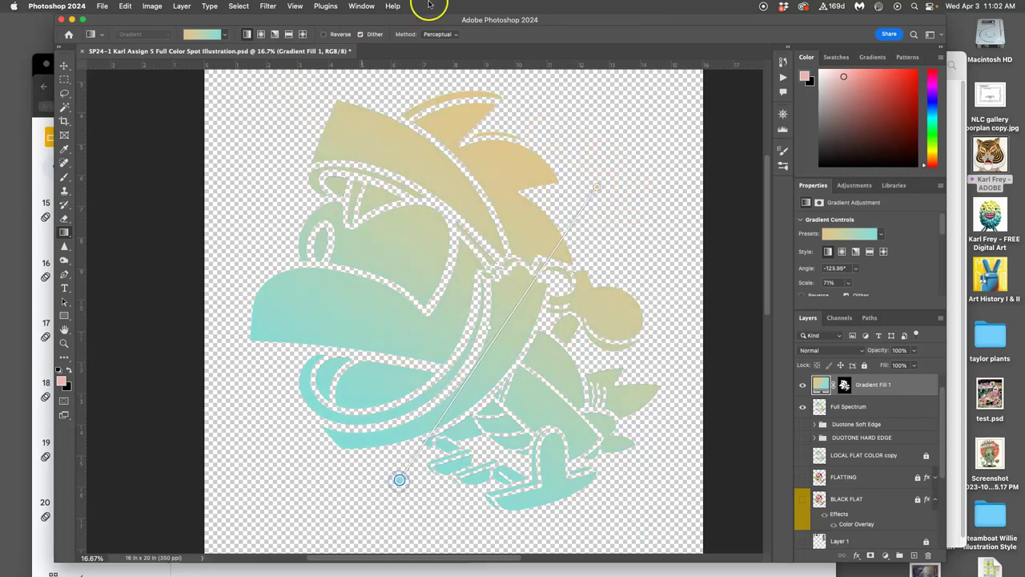
double_click(596, 205)
click(761, 211)
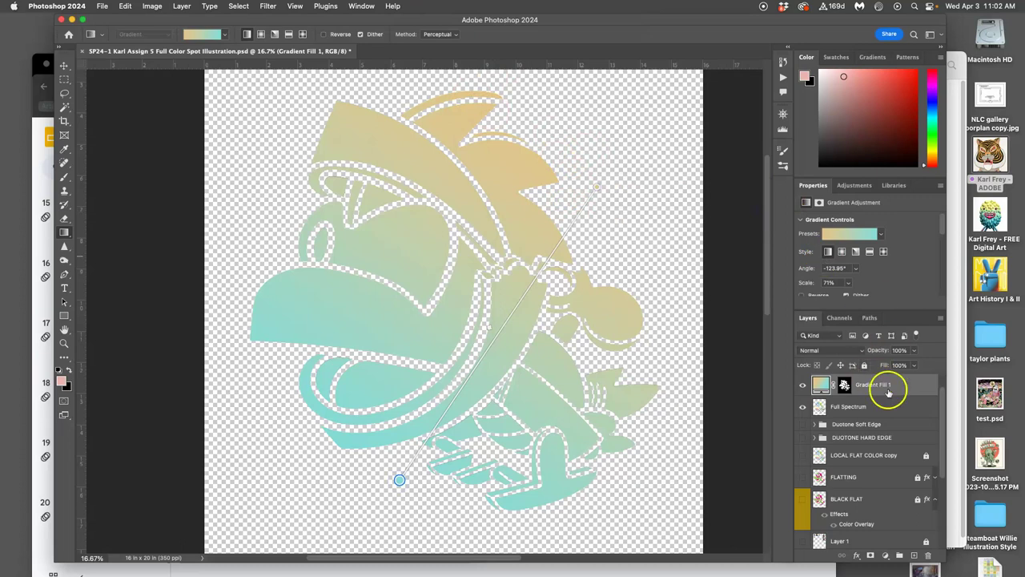
scroll(888, 401, up, 1)
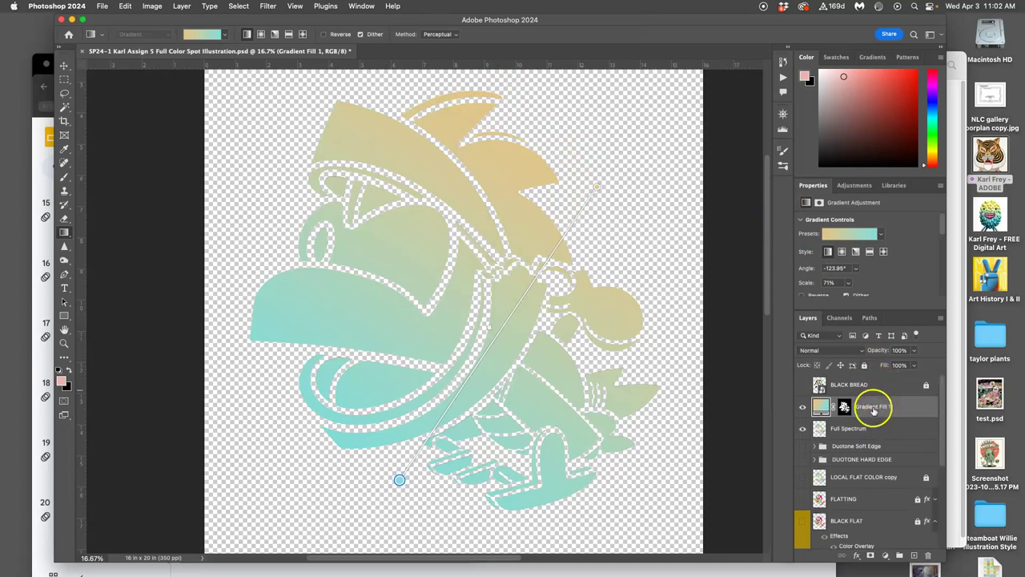
key(Delete)
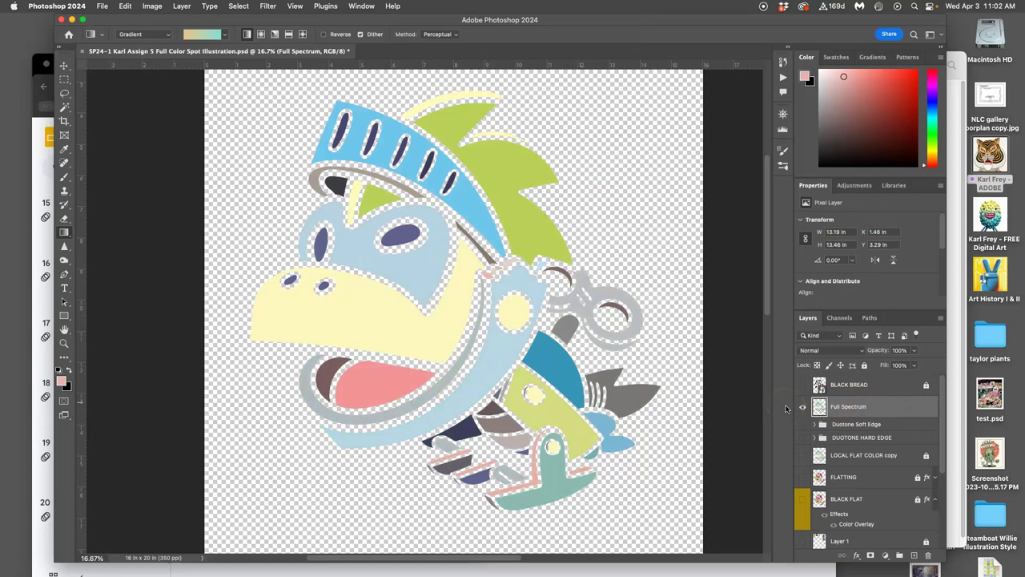
Show WHITE BREAD, BASE COAT & OFFSET and BLACK BREAD, and hide Layer 1 and the Duotone groups.
click(901, 414)
double_click(901, 411)
click(930, 189)
drag(866, 439, 805, 481)
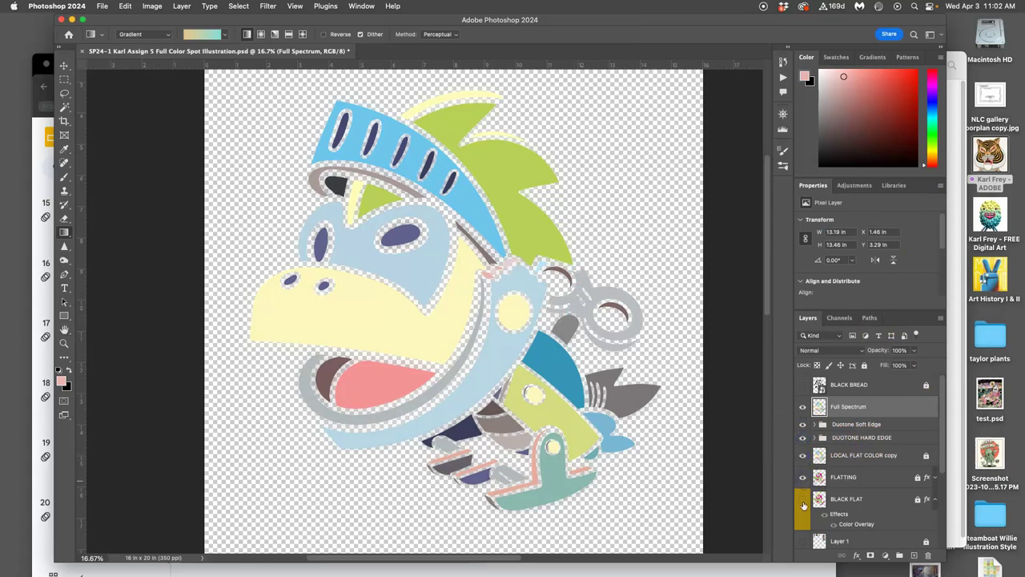
scroll(869, 465, down, 3)
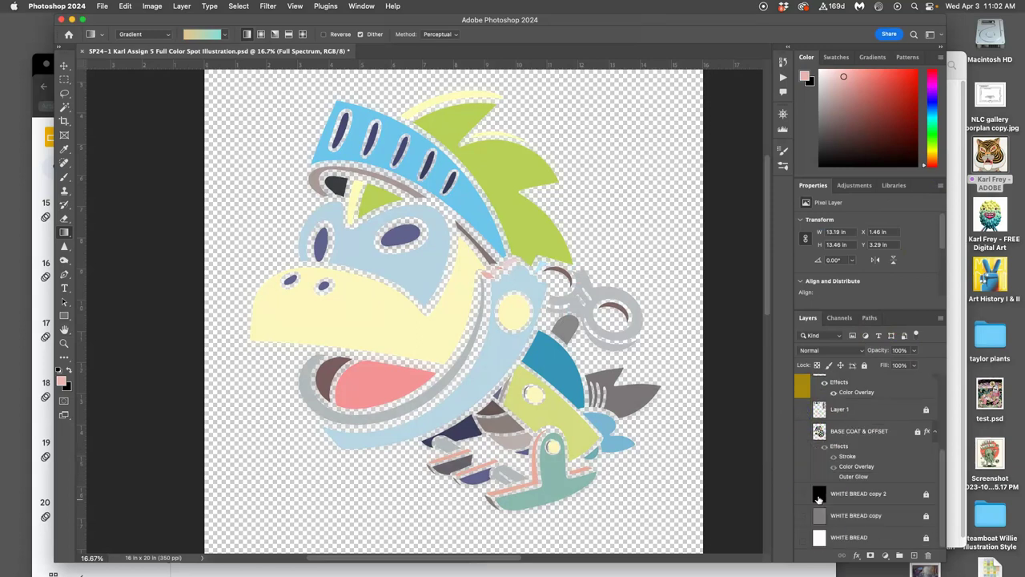
drag(802, 409, 803, 541)
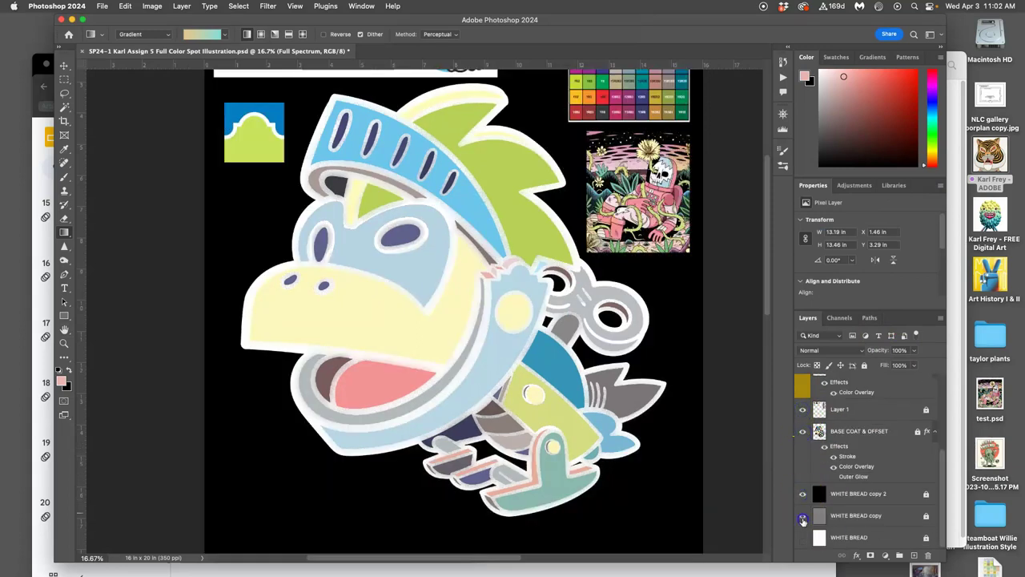
click(803, 410)
scroll(805, 449, up, 3)
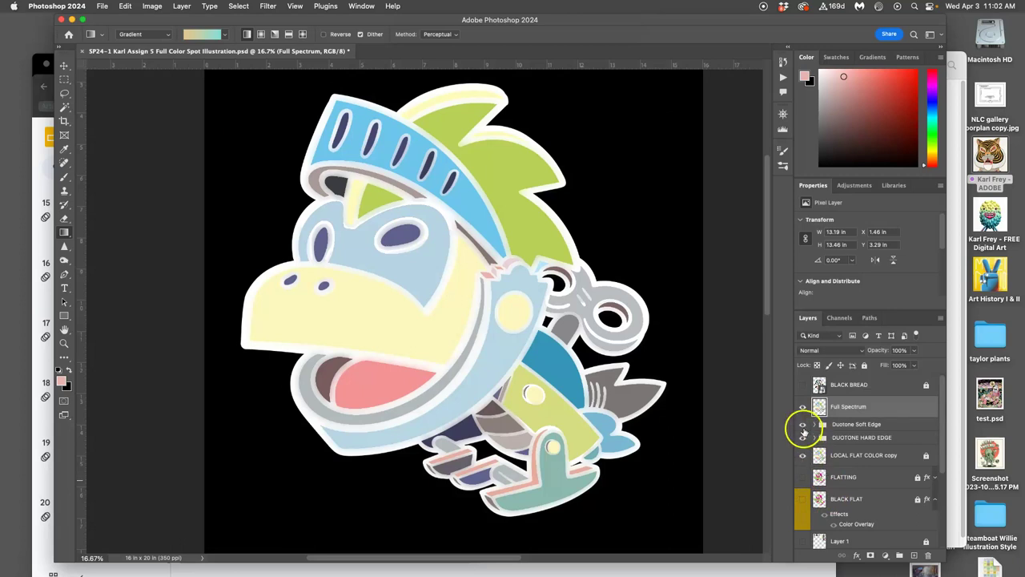
drag(802, 424, 802, 385)
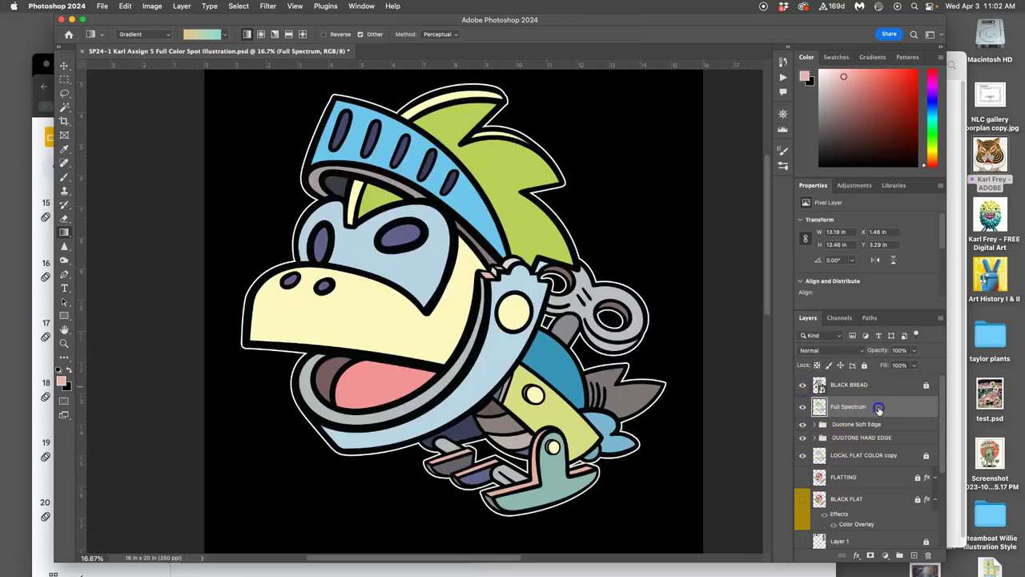
Give Full Spectrum a Gradient Overlay using the yellow-green Green_12 preset from Greens.
double_click(906, 410)
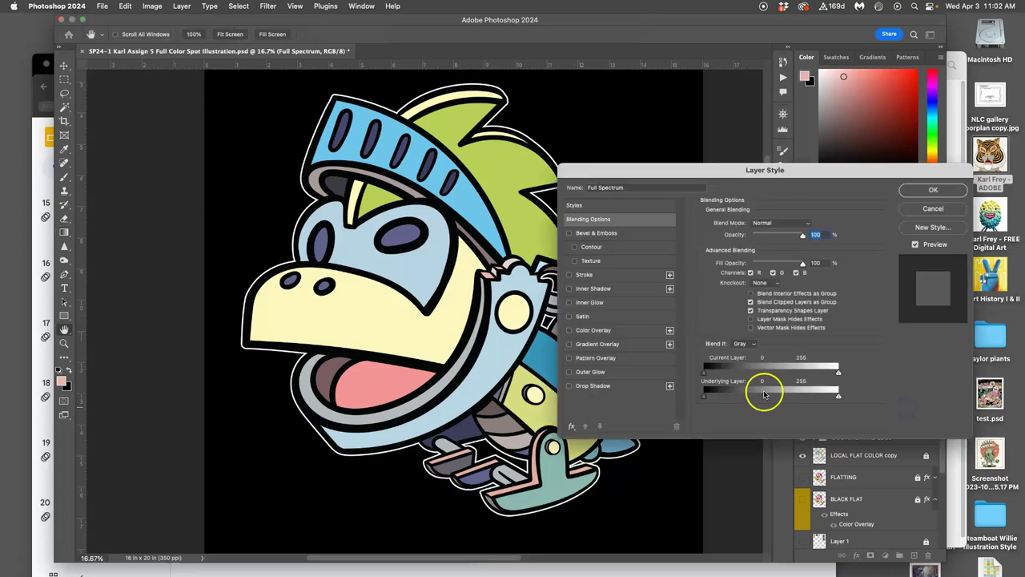
click(570, 344)
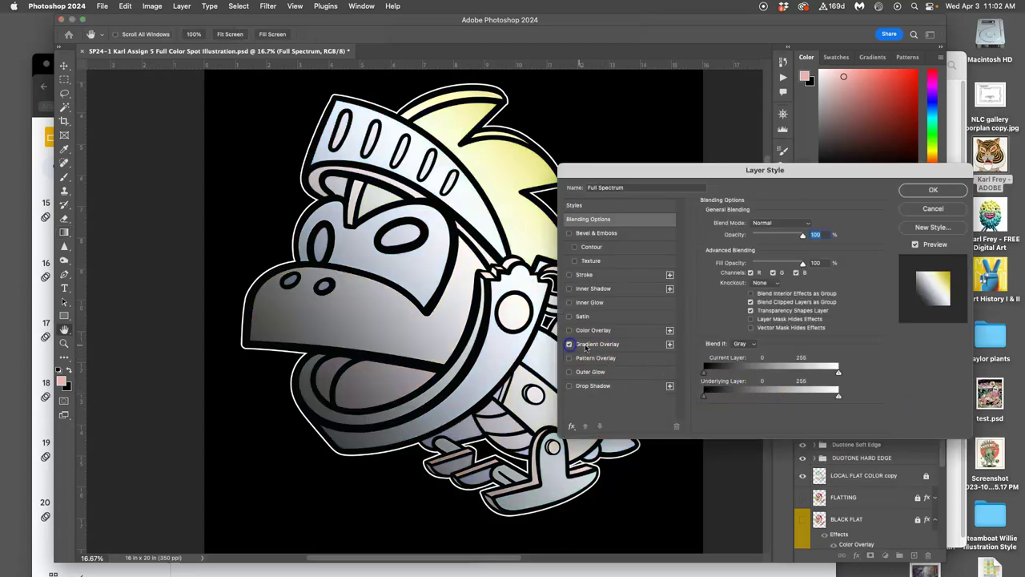
click(593, 344)
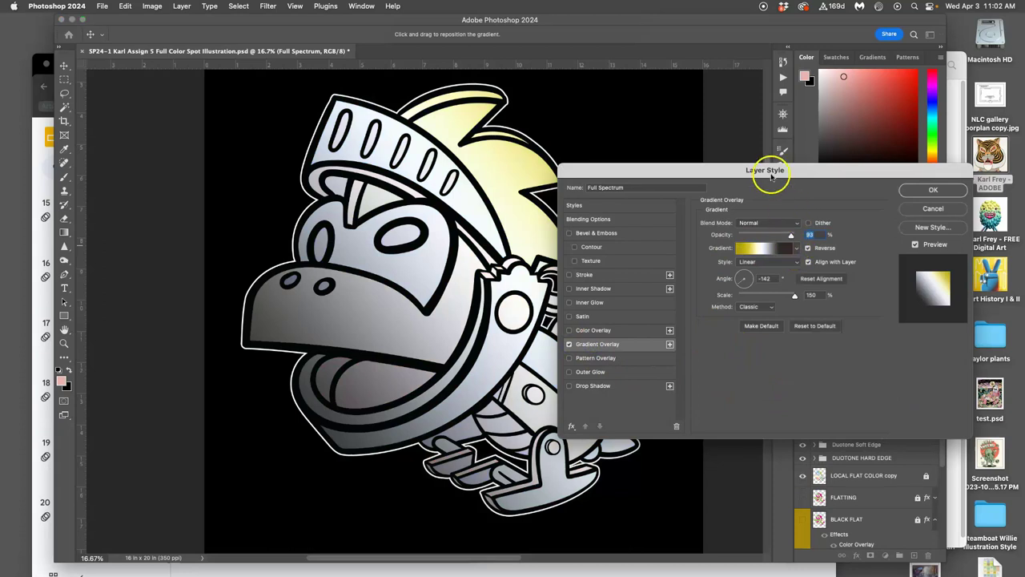
drag(774, 170, 857, 98)
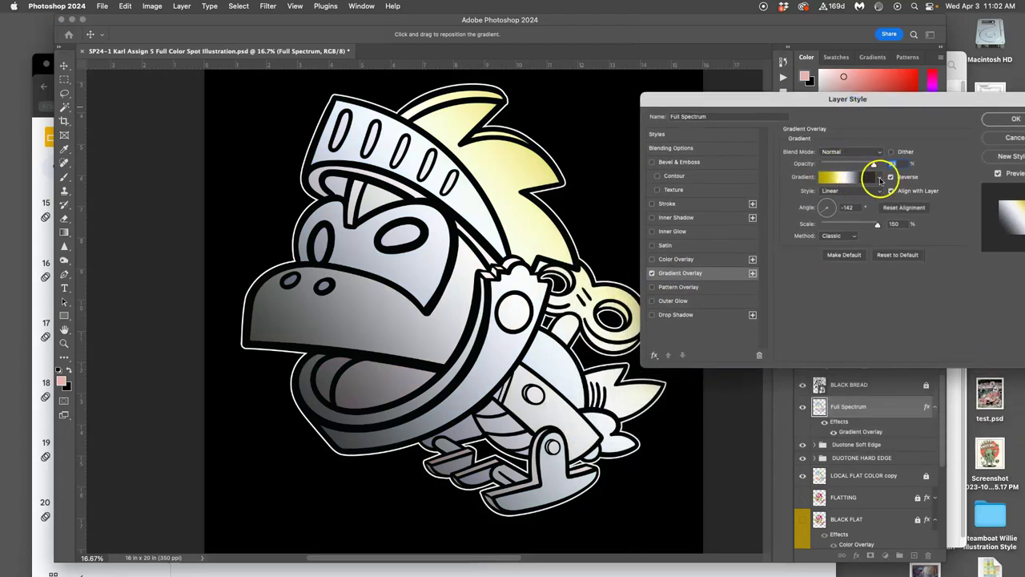
click(879, 178)
scroll(833, 240, up, 5)
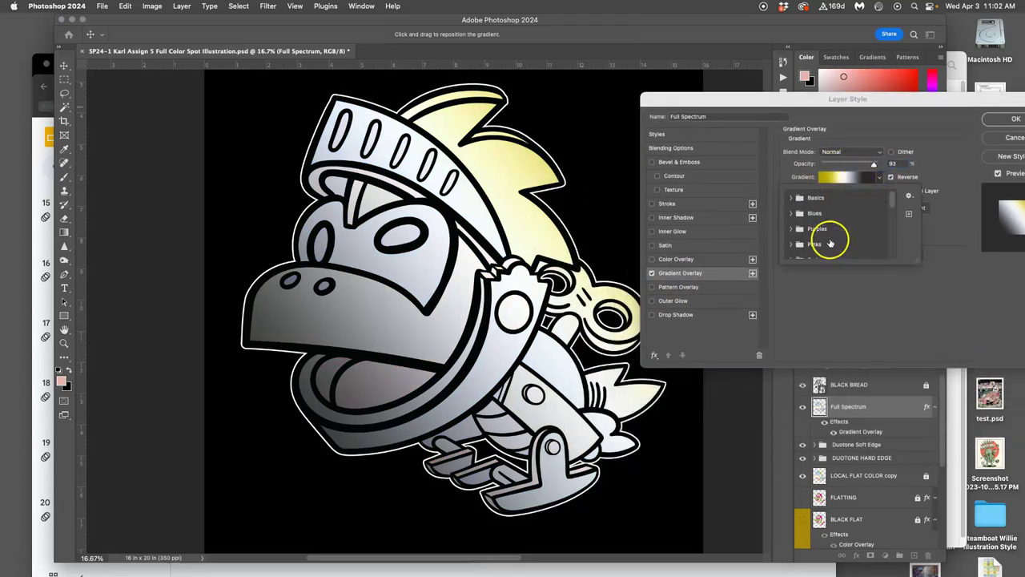
scroll(830, 243, down, 3)
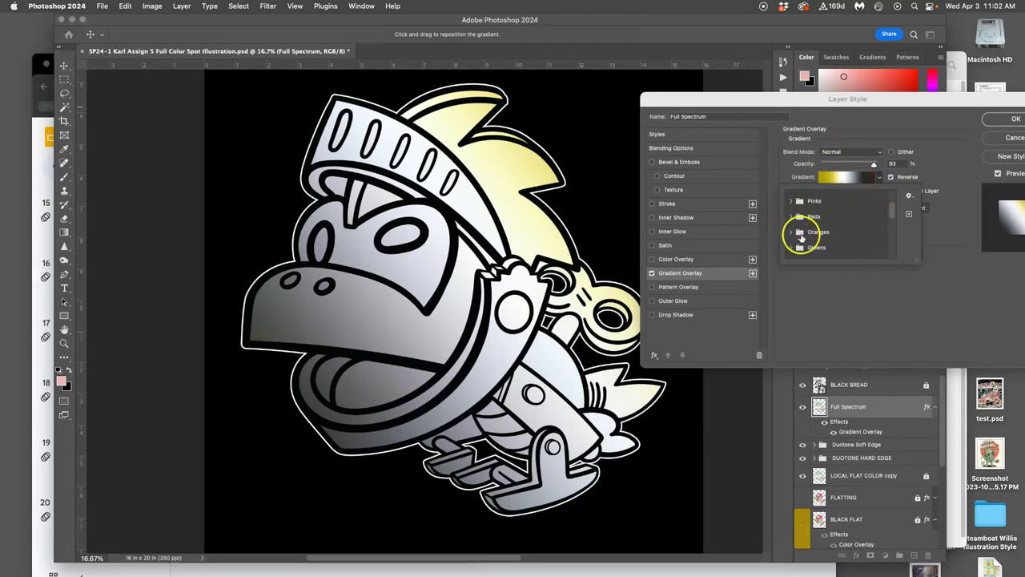
click(791, 248)
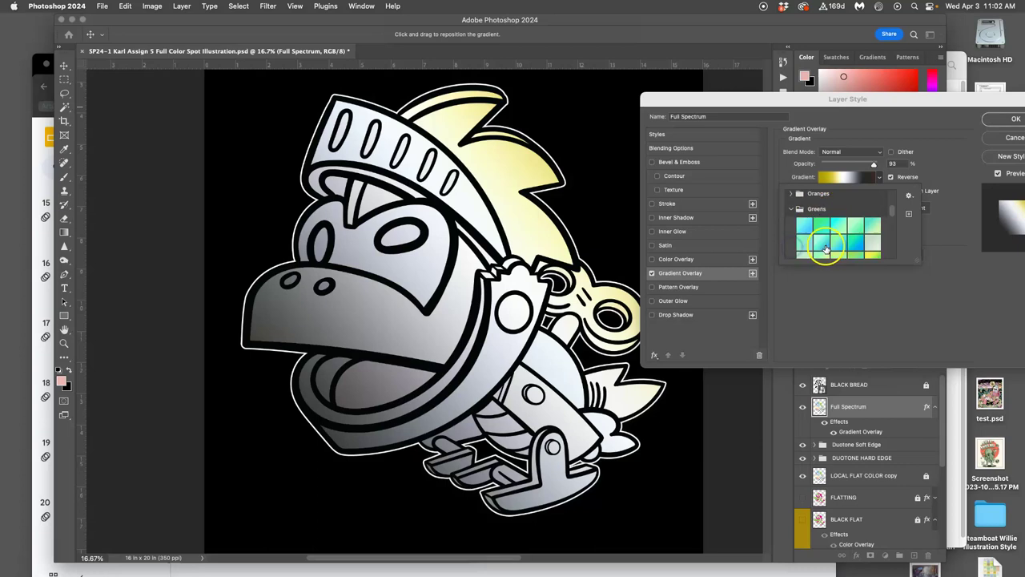
scroll(826, 249, down, 3)
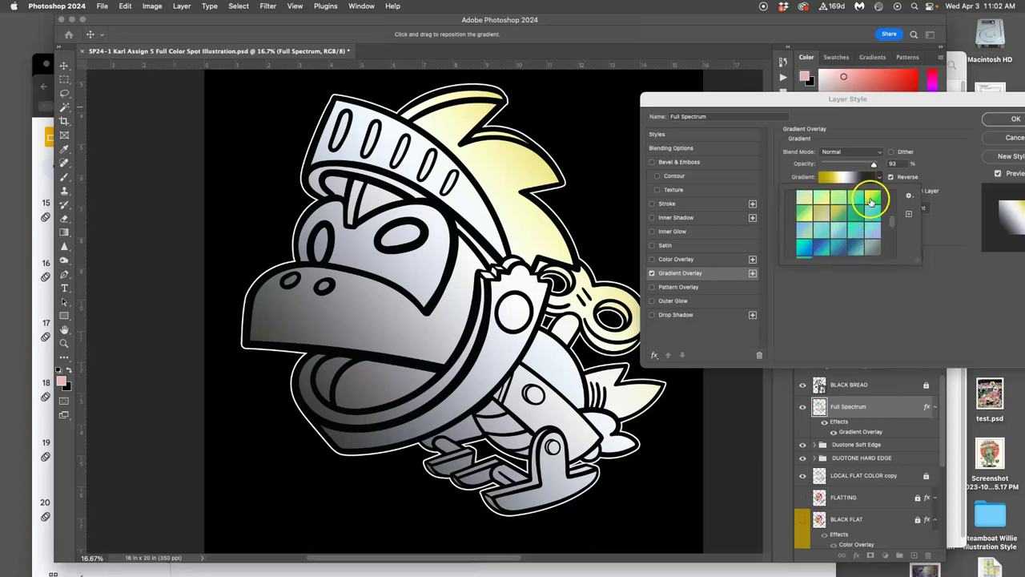
click(819, 203)
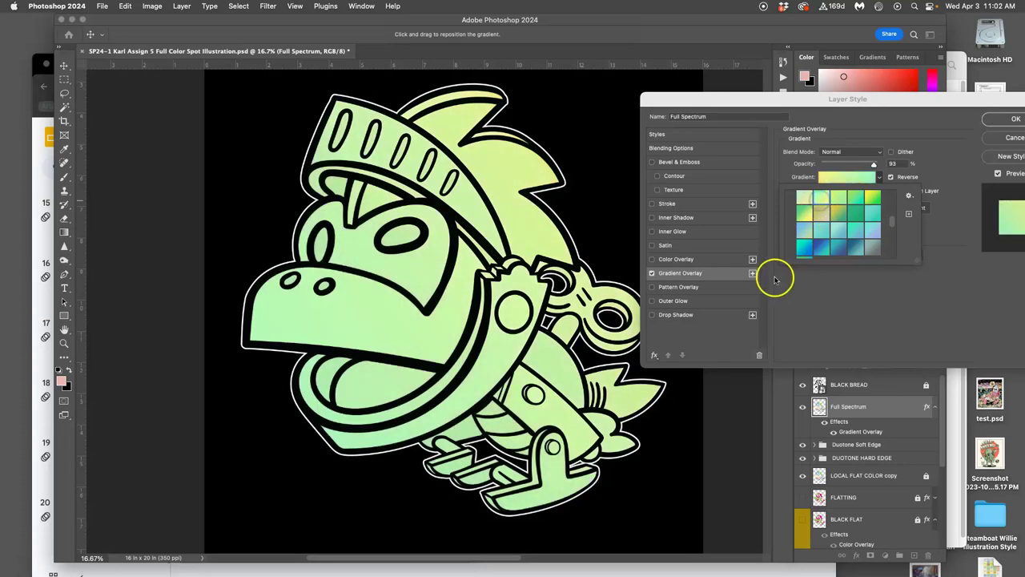
Add a dark navy stop to the overlay gradient in the Gradient Editor.
click(860, 177)
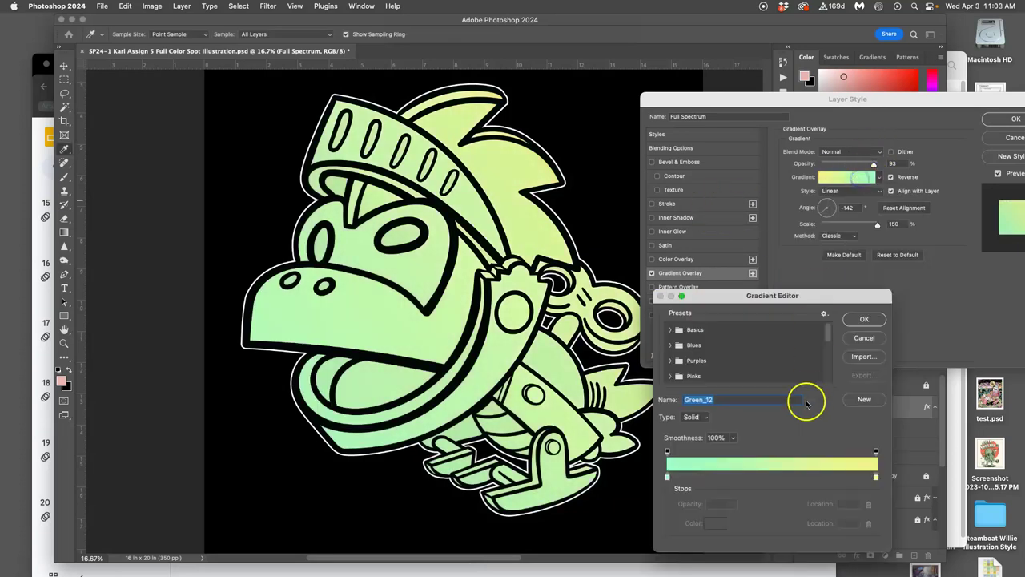
drag(769, 298, 667, 104)
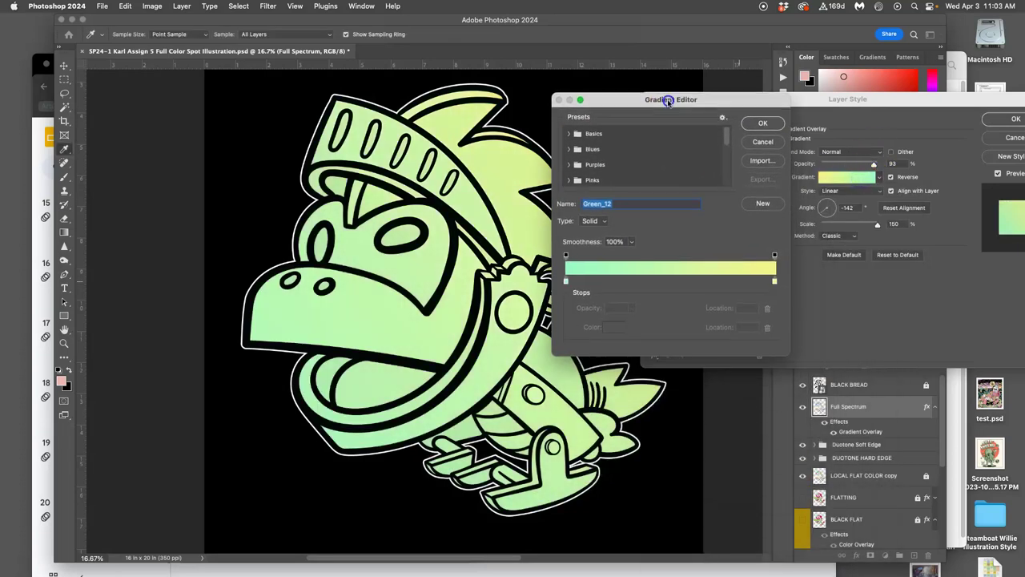
click(626, 282)
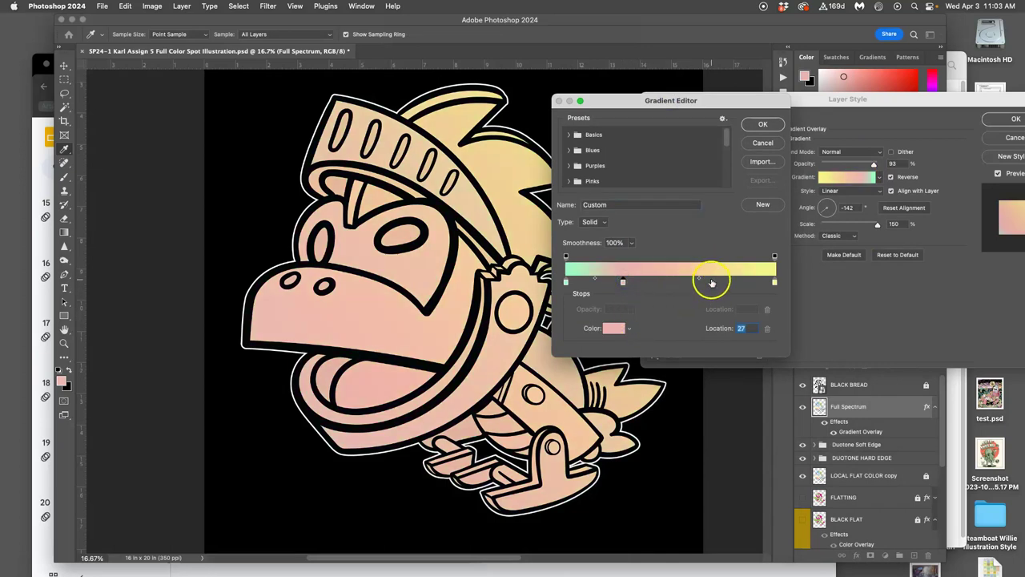
double_click(712, 282)
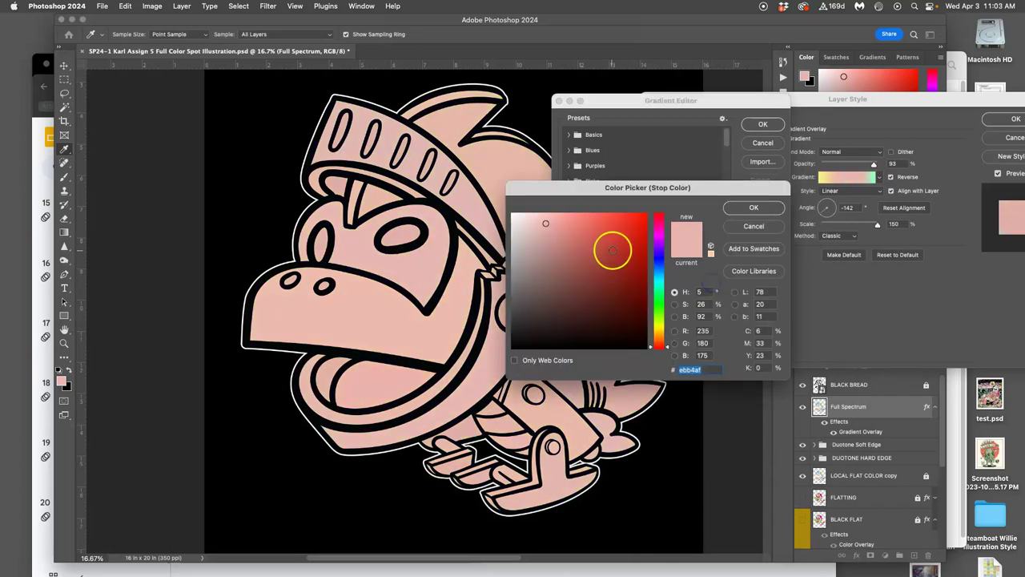
click(659, 262)
click(612, 311)
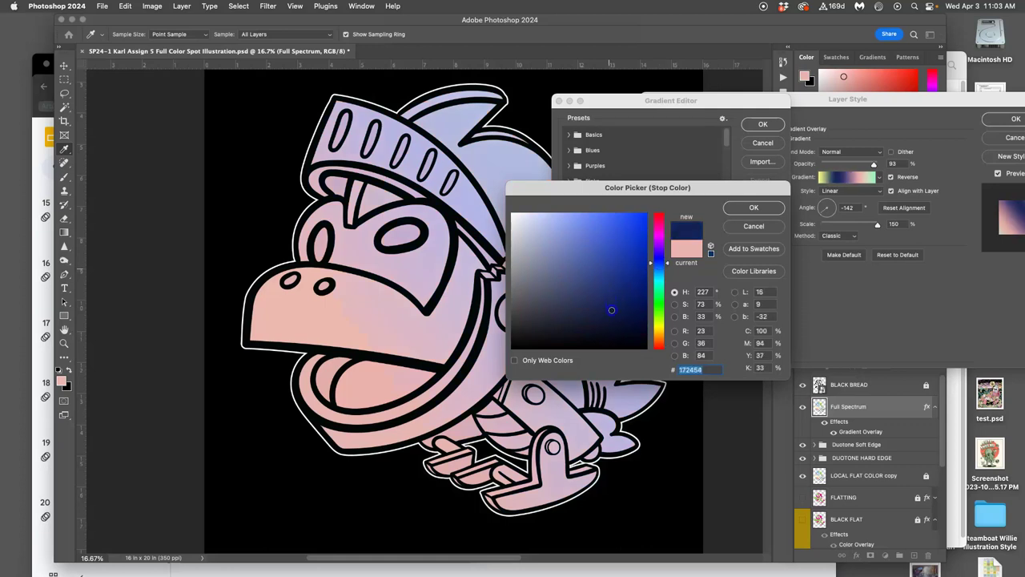
click(732, 210)
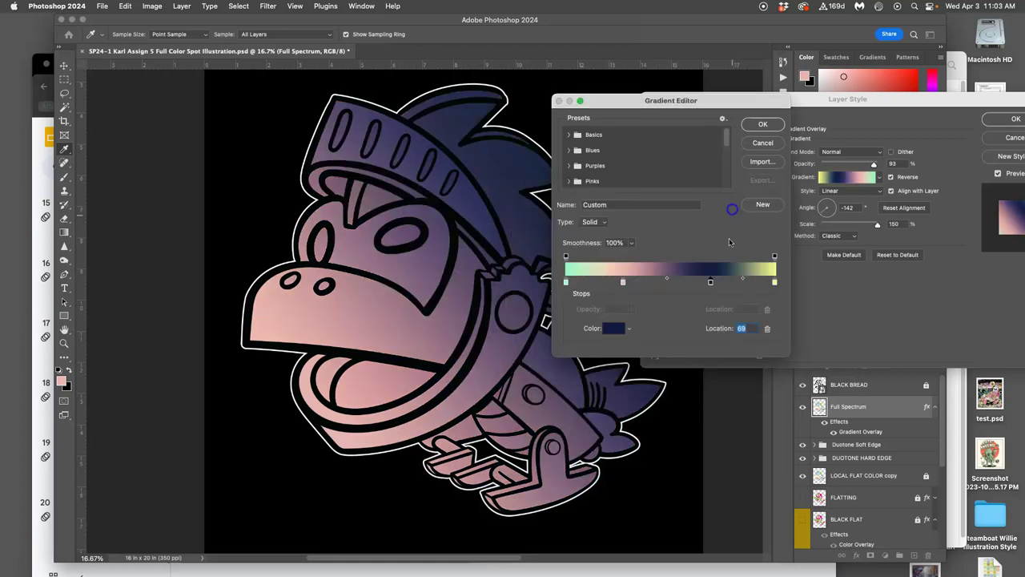
drag(696, 281, 689, 281)
Make a stop bright green, add a light blue stop near 14%, then set Scale to 69%.
double_click(689, 282)
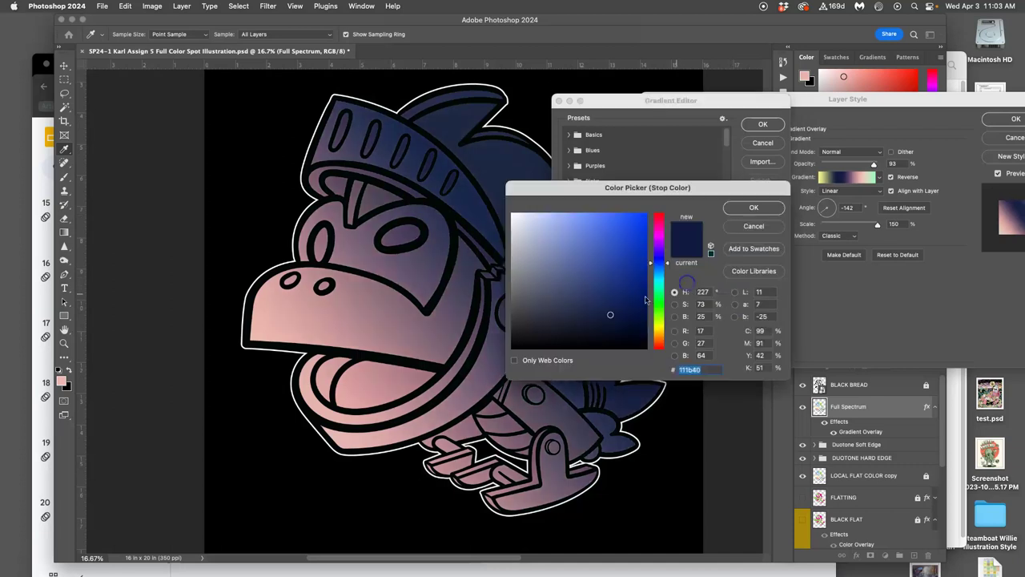
click(659, 308)
click(611, 251)
drag(611, 252, 609, 237)
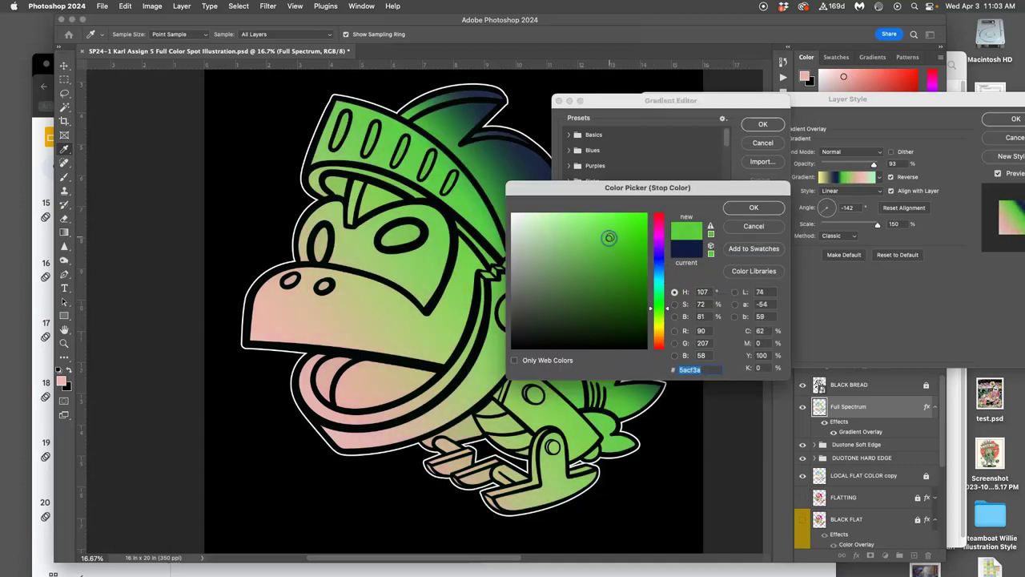
click(754, 207)
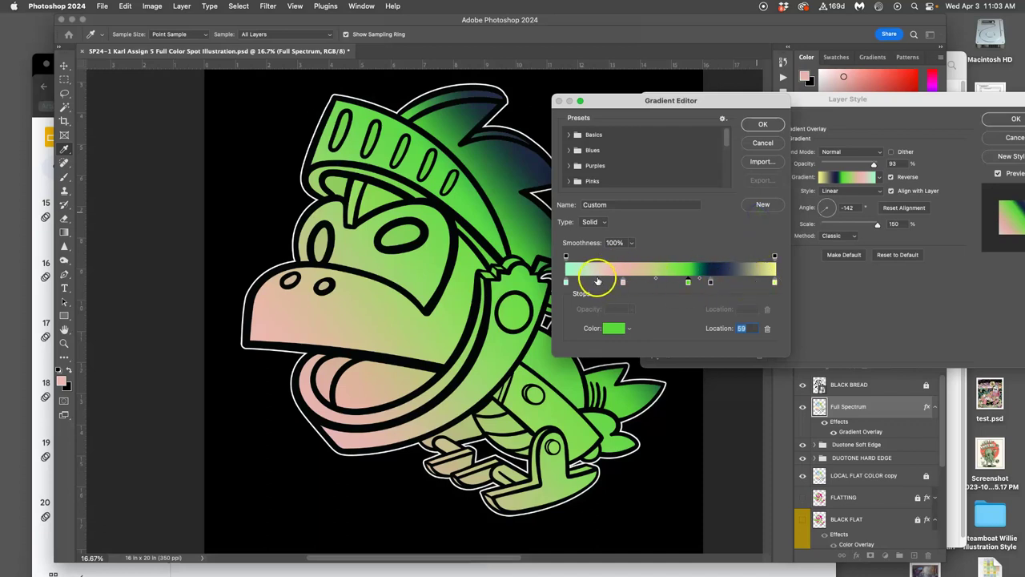
click(597, 282)
double_click(595, 282)
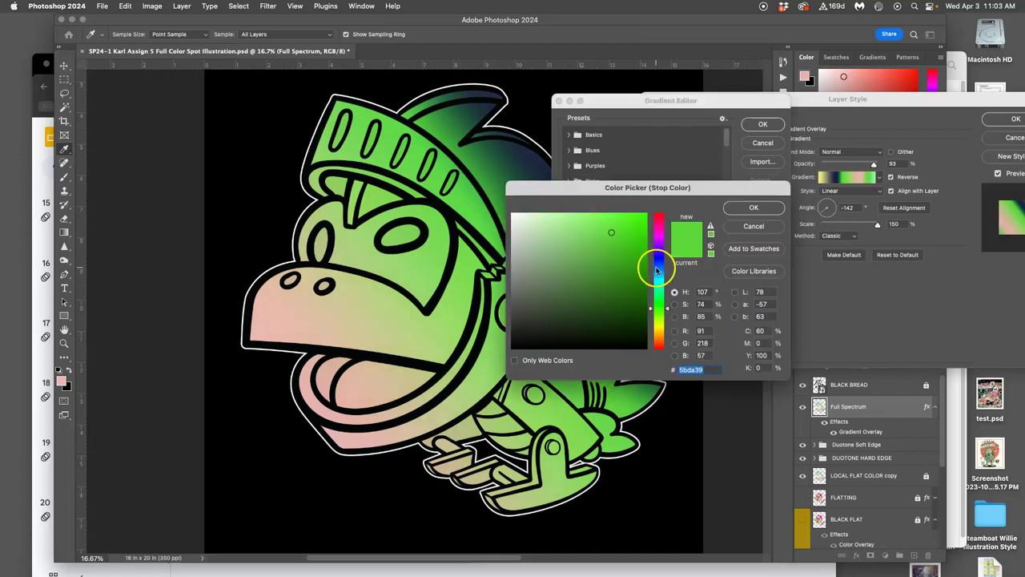
mouse_move(657, 272)
mouse_down()
mouse_move(657, 262)
mouse_move(574, 222)
mouse_up()
click(751, 210)
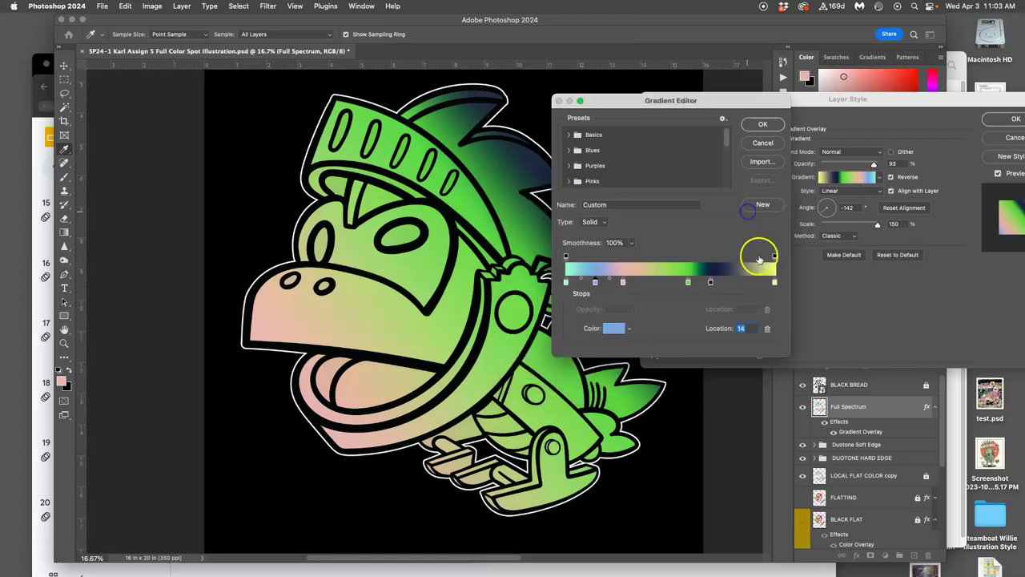
click(762, 127)
drag(876, 225, 842, 233)
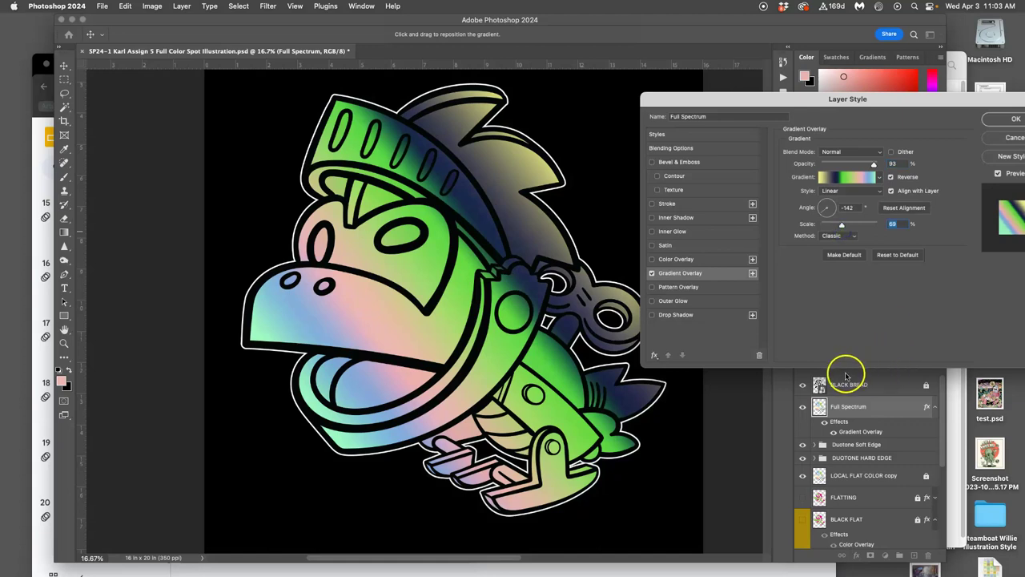
Recolour the green stop at 59 to pale tan and shift the navy stop further along.
click(852, 178)
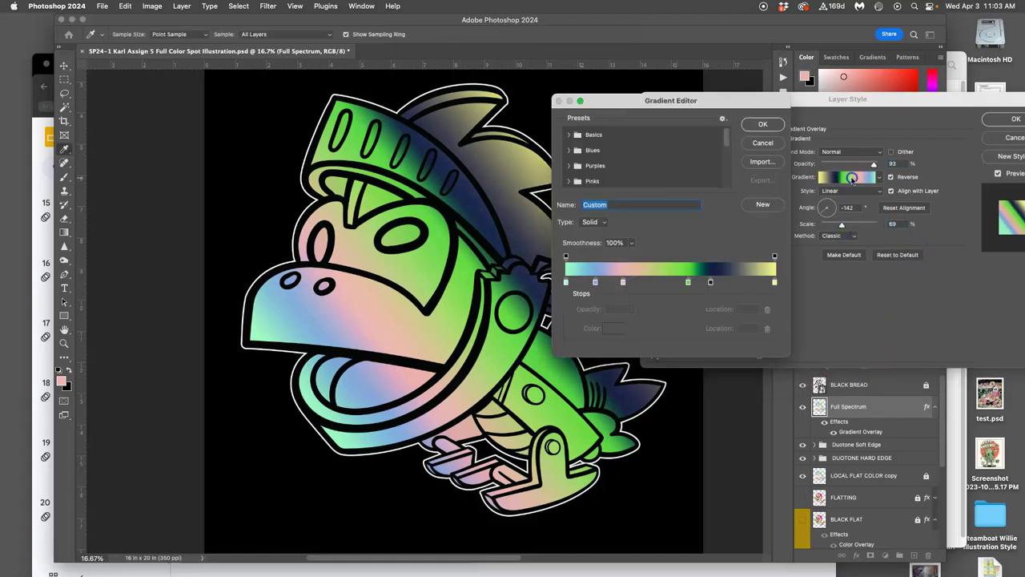
click(688, 282)
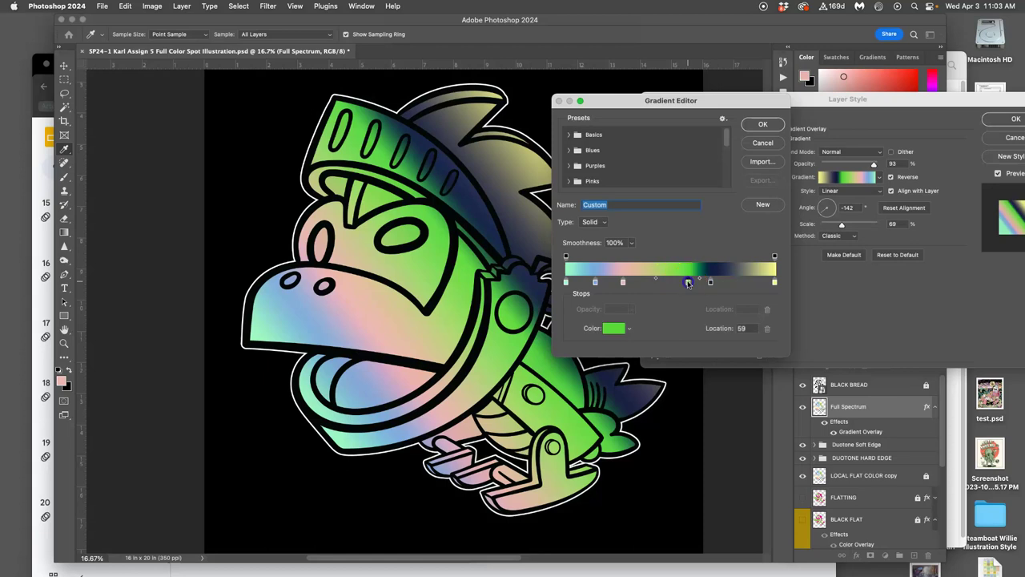
click(631, 326)
mouse_move(618, 254)
mouse_down()
mouse_move(545, 242)
mouse_move(564, 259)
mouse_up()
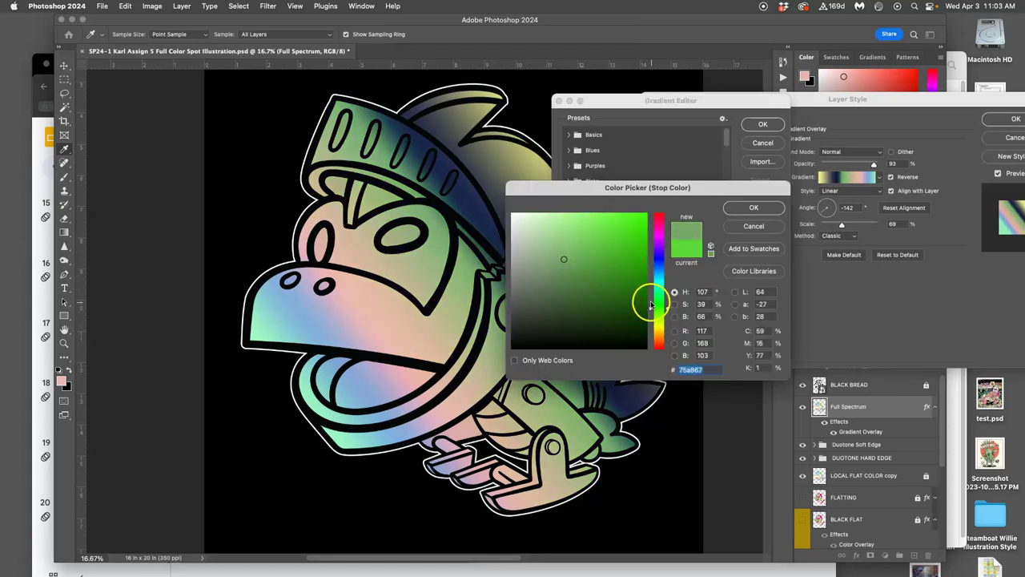
mouse_move(652, 301)
mouse_down()
mouse_move(649, 338)
mouse_move(650, 324)
mouse_up()
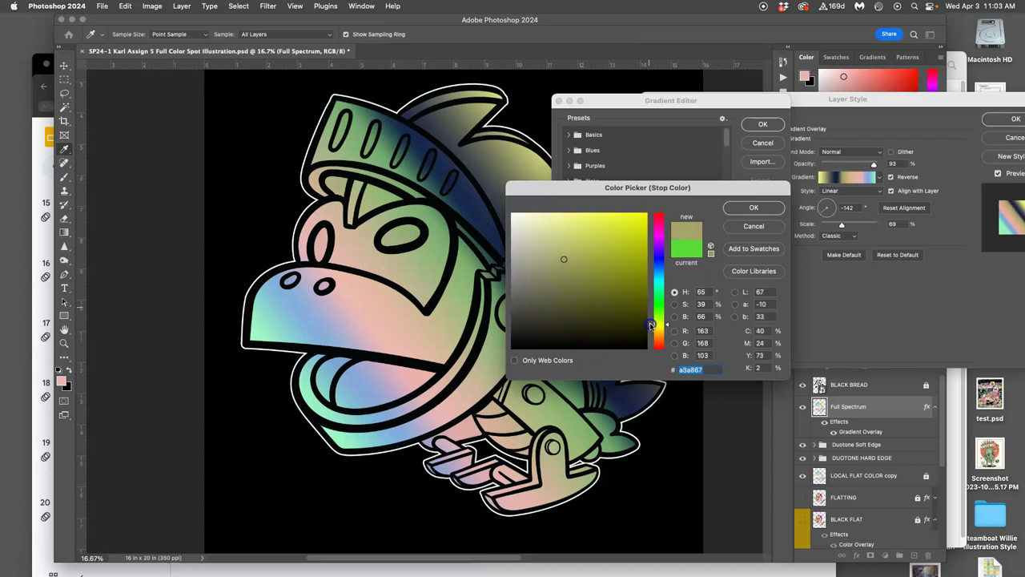
drag(567, 263, 556, 231)
drag(650, 324, 650, 332)
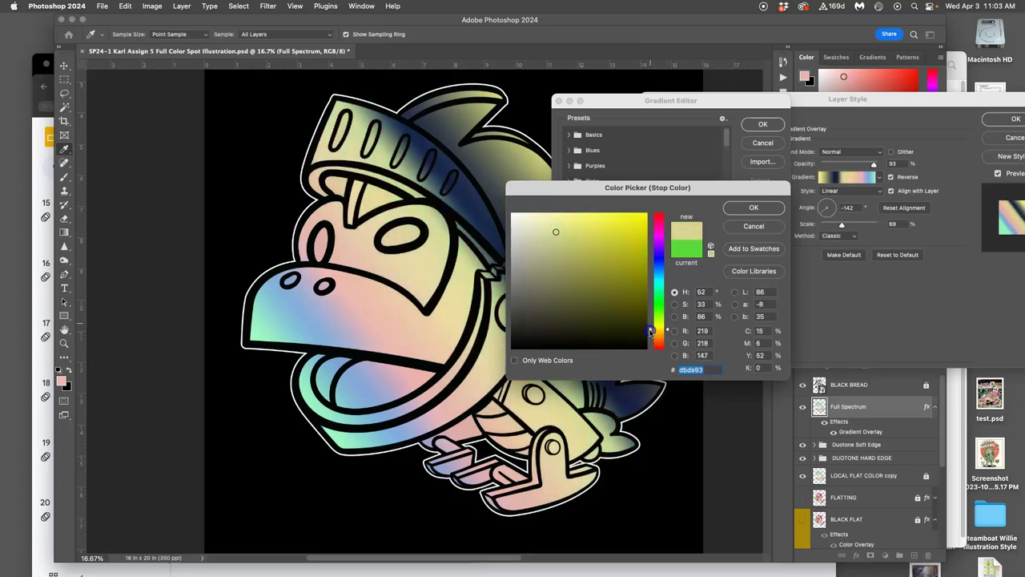
click(732, 208)
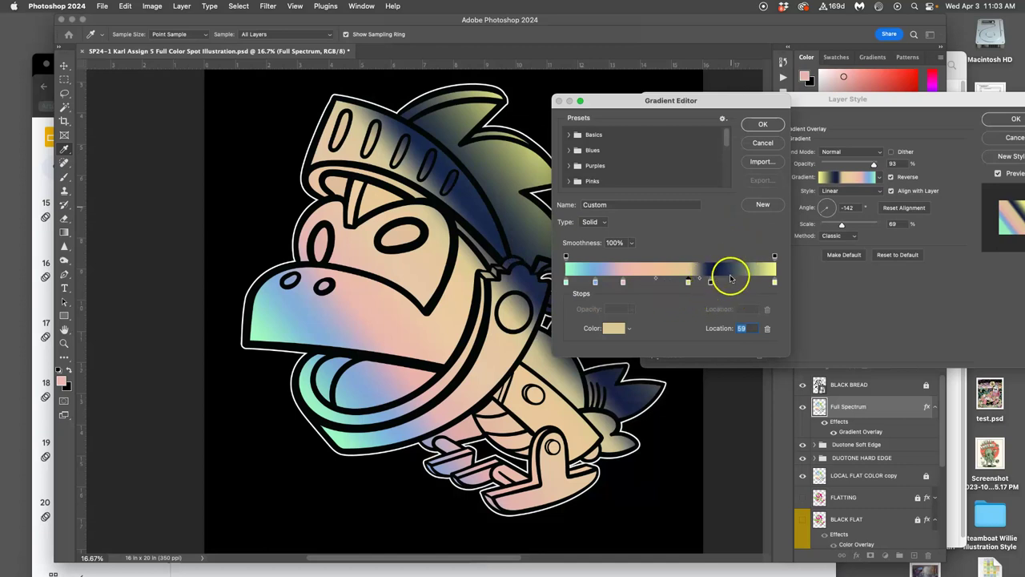
drag(713, 283, 725, 283)
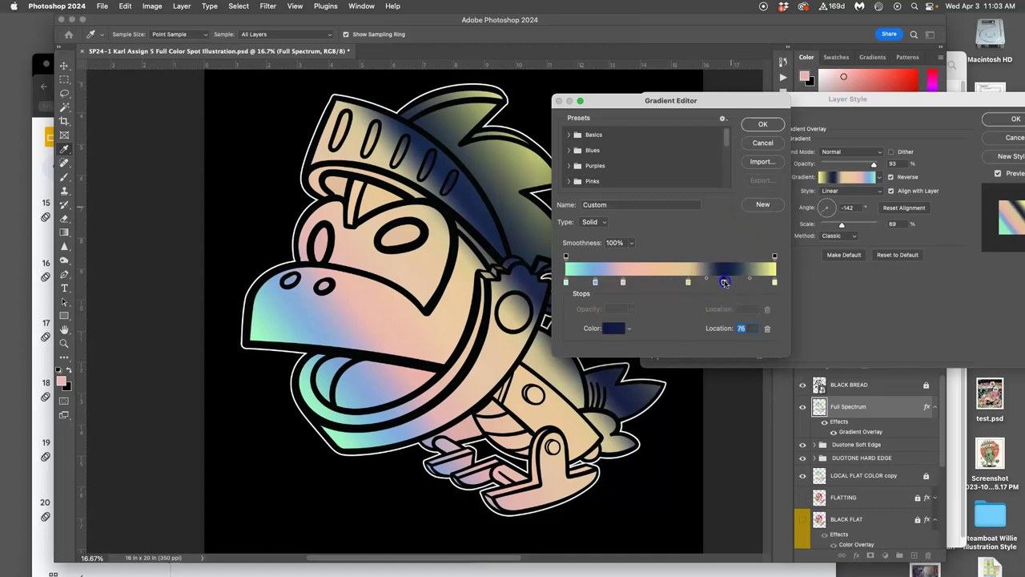
Add a medium blue stop near the start of the gradient.
click(583, 283)
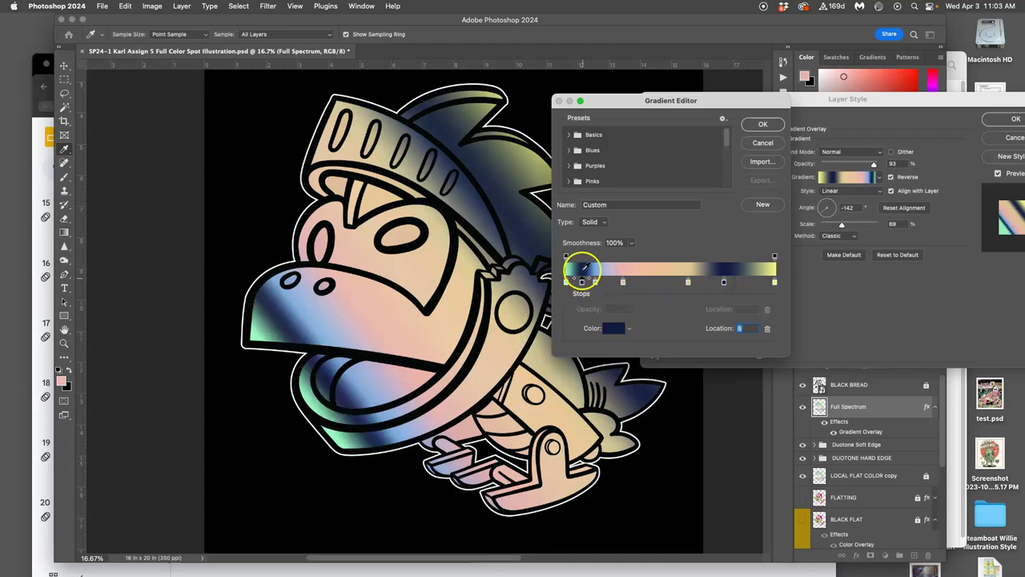
click(614, 328)
drag(586, 282, 580, 265)
click(752, 208)
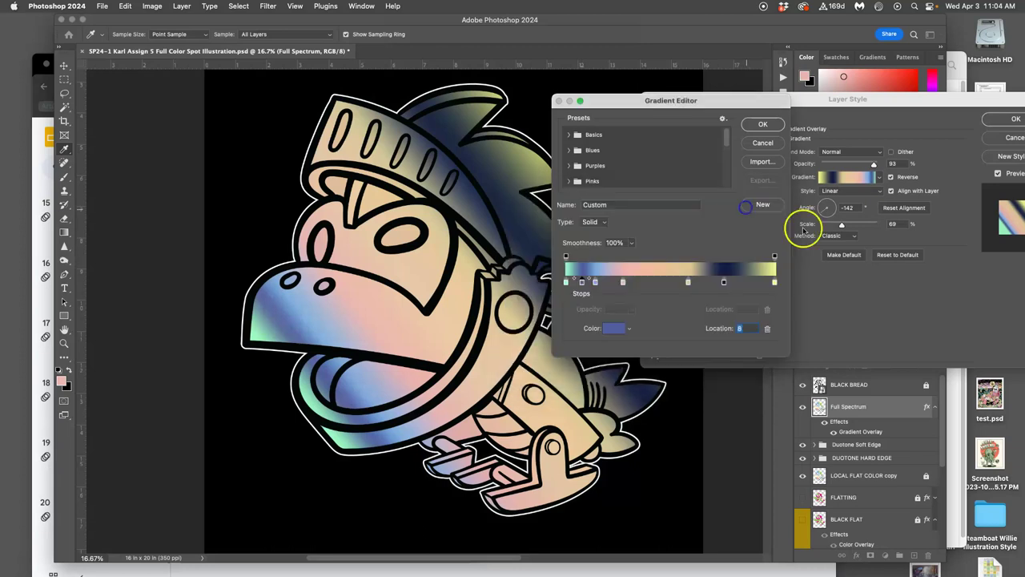
Turn another stop saturated pink, accept the gradient, and reduce Scale to 73%.
double_click(654, 280)
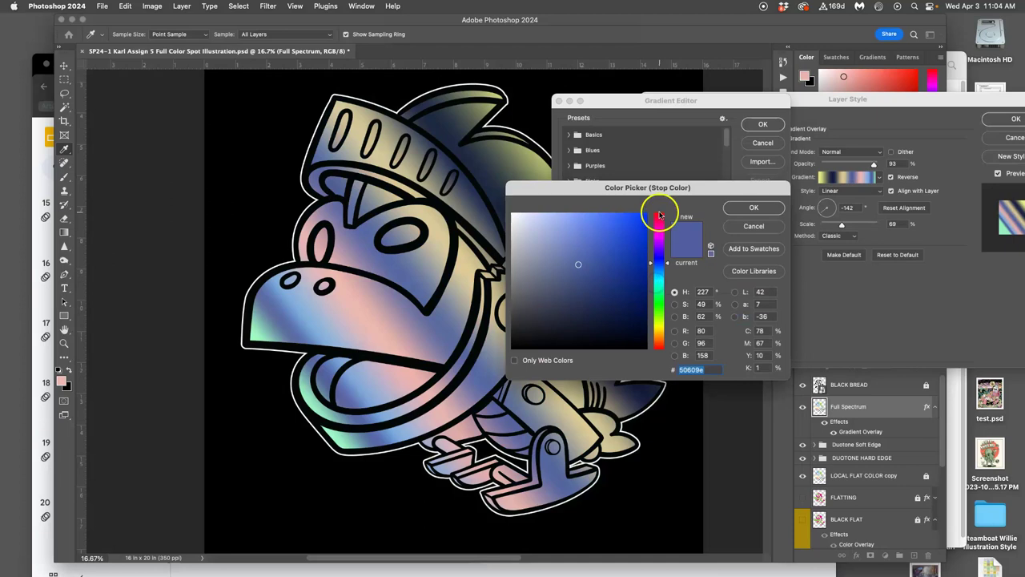
drag(657, 210, 659, 226)
click(613, 244)
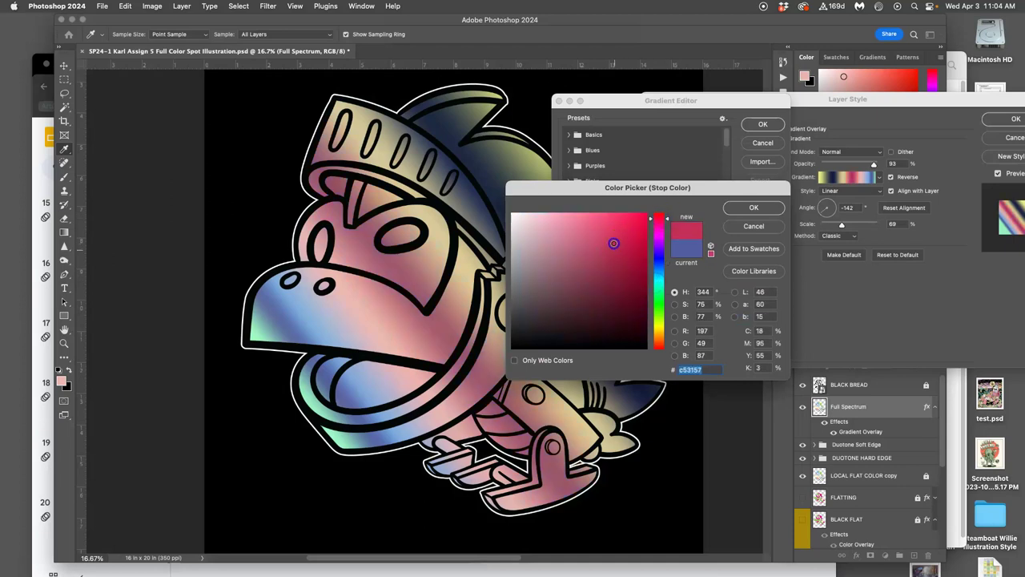
click(745, 210)
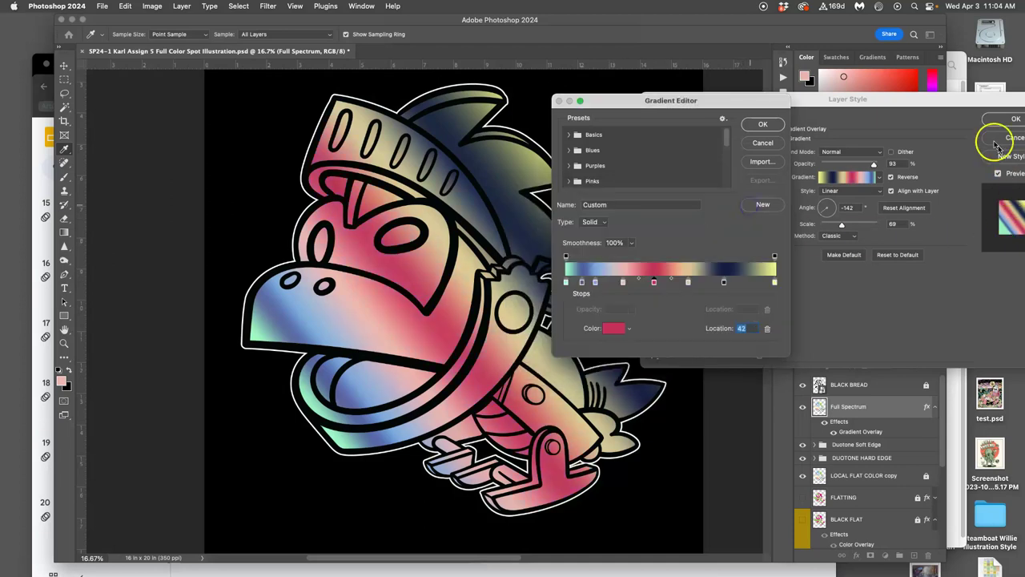
click(763, 124)
drag(854, 227, 826, 214)
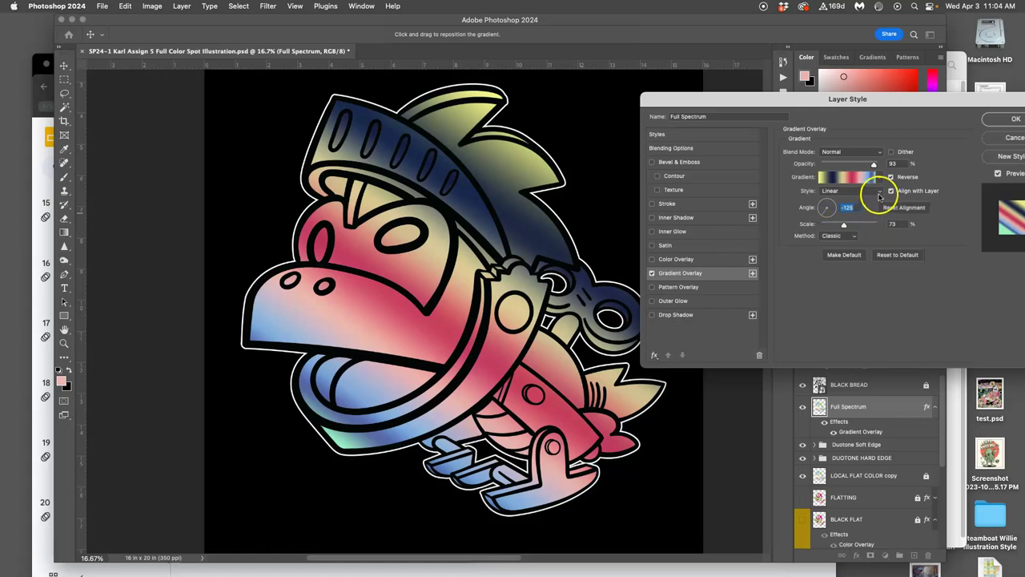
Rotate the gradient overlay's angle to about -125°.
mouse_move(873, 164)
mouse_down()
mouse_move(851, 168)
mouse_move(885, 169)
mouse_up()
Apply the layer style, lower Full Spectrum to 37% opacity, and toggle it to compare.
click(987, 120)
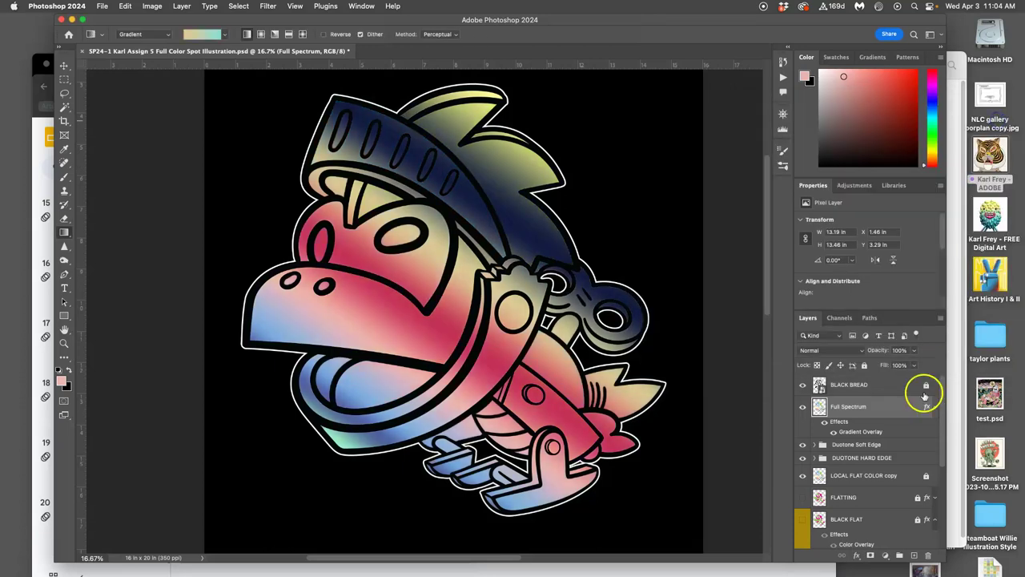
click(914, 351)
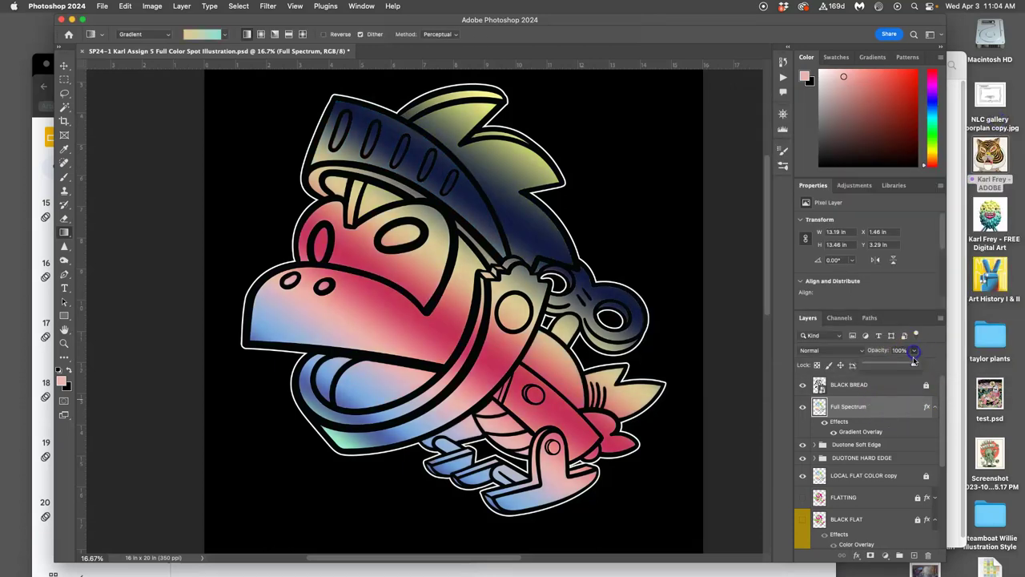
drag(913, 365, 883, 365)
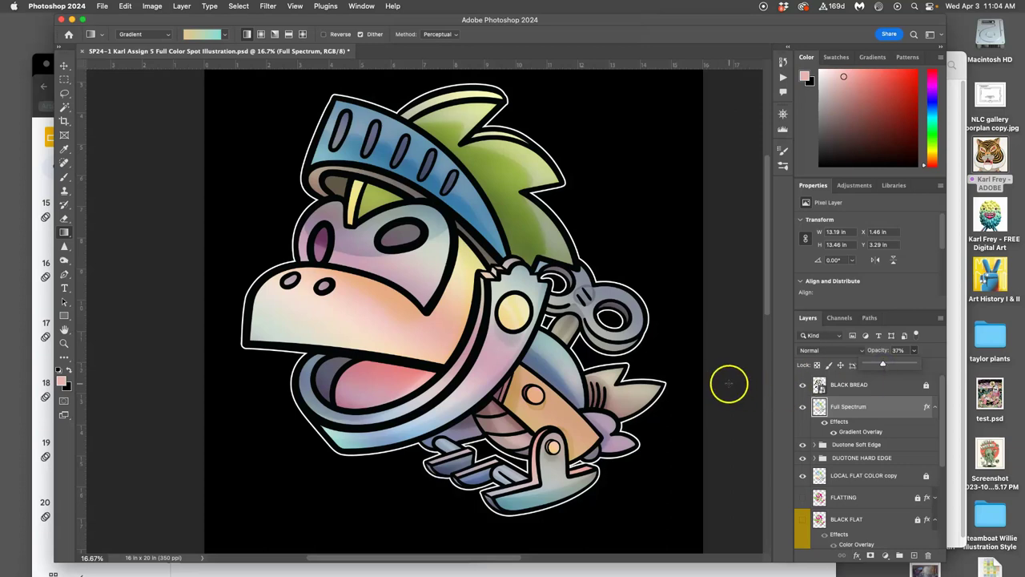
key(super+minus)
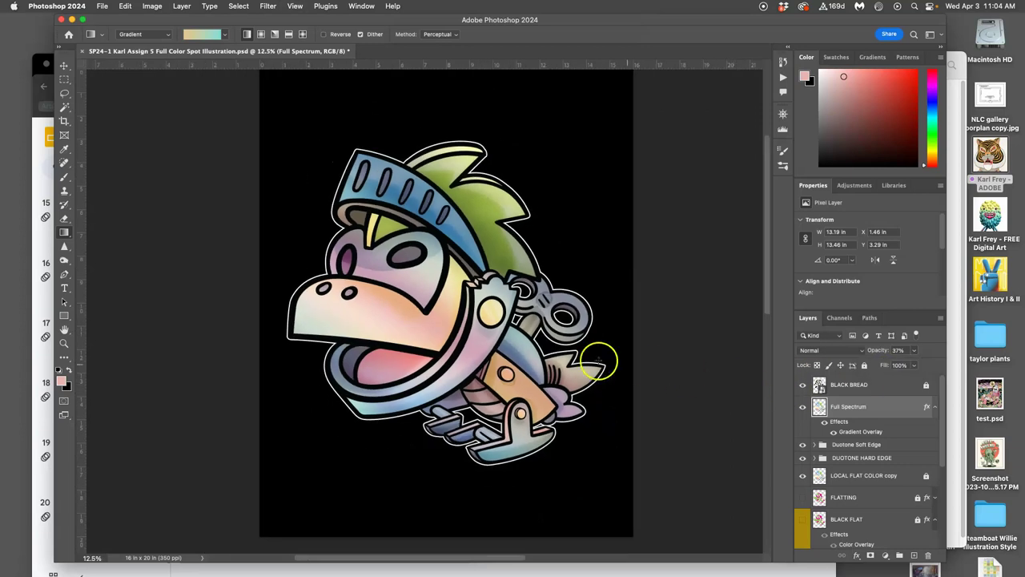
click(802, 408)
click(803, 409)
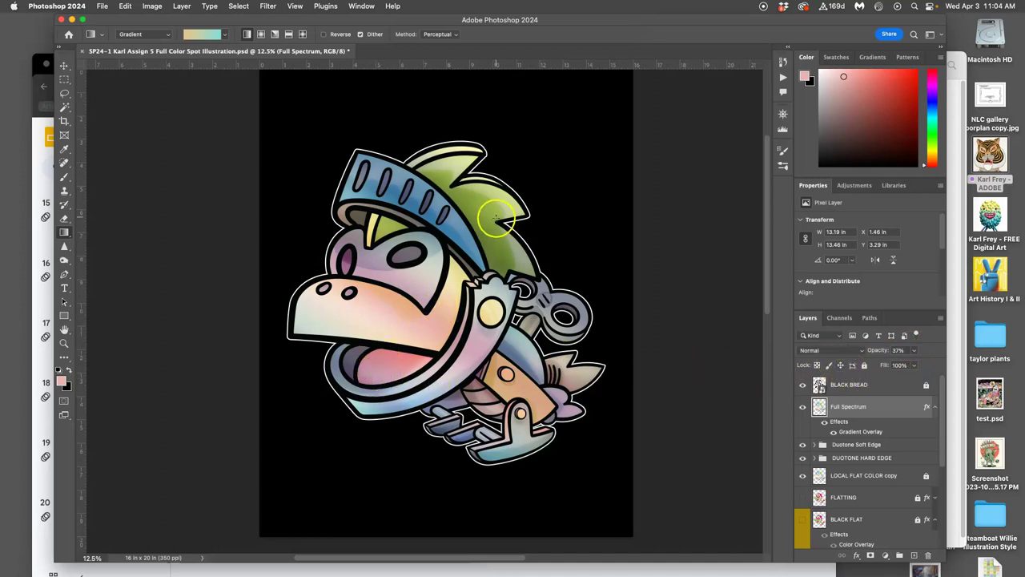
Rasterize the Full Spectrum layer's style and set the layer to Pin Light blending.
click(833, 350)
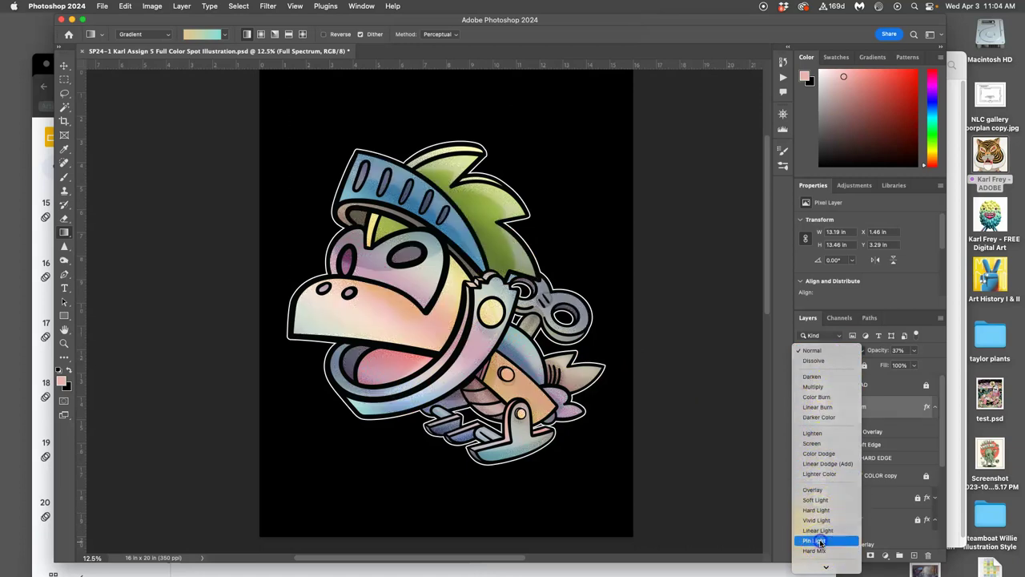
click(817, 542)
click(835, 351)
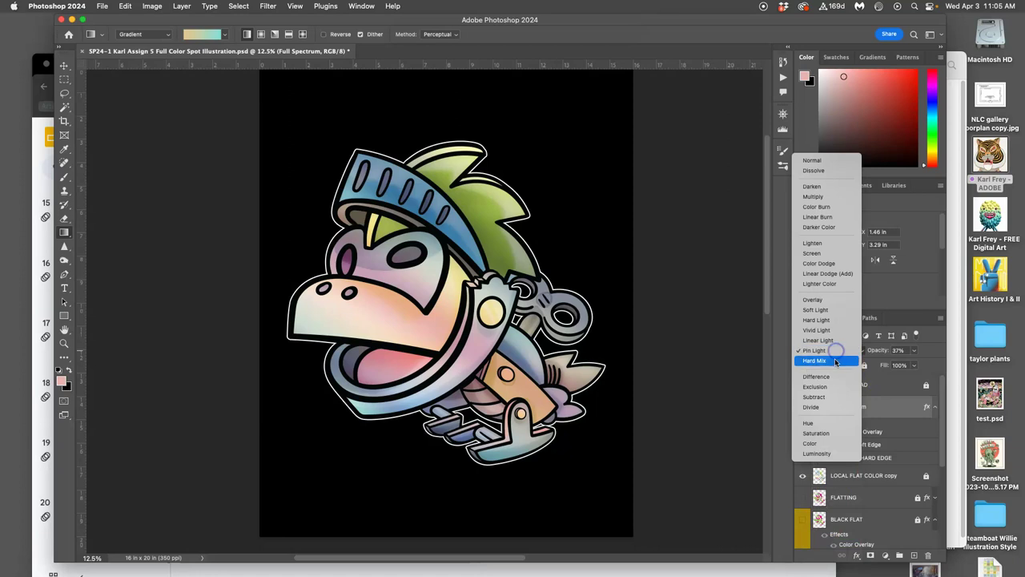
click(901, 414)
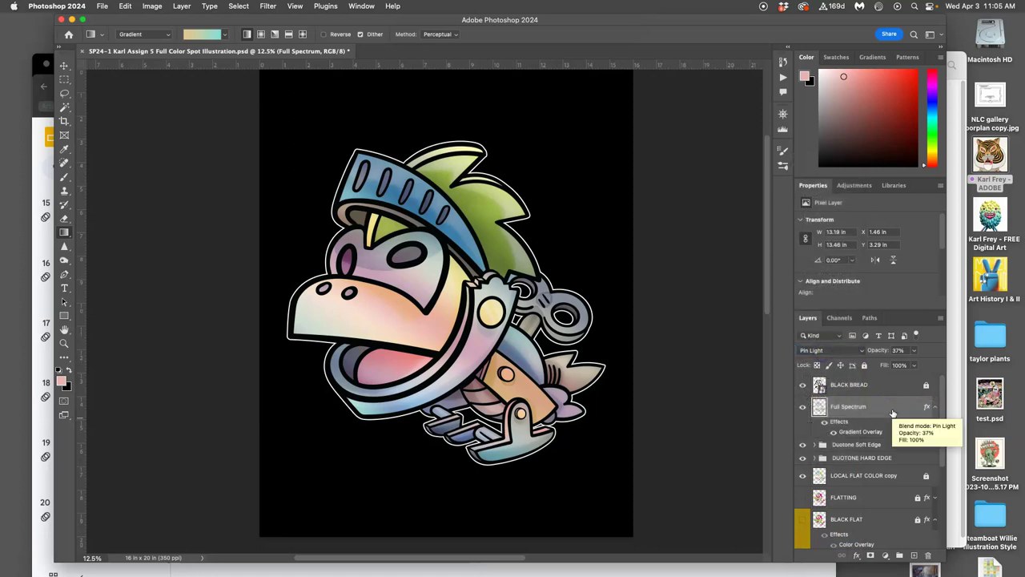
right_click(894, 412)
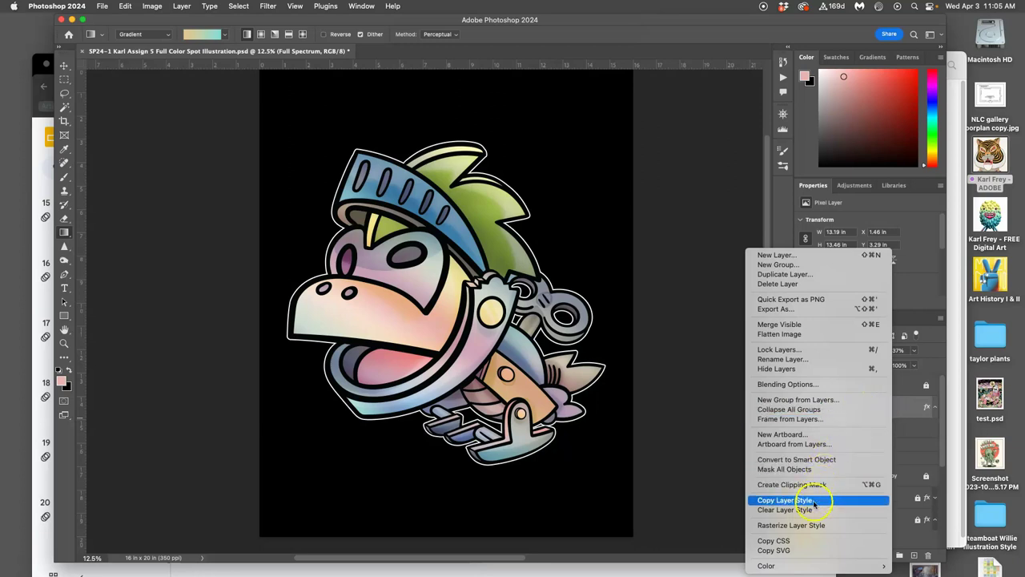
click(803, 526)
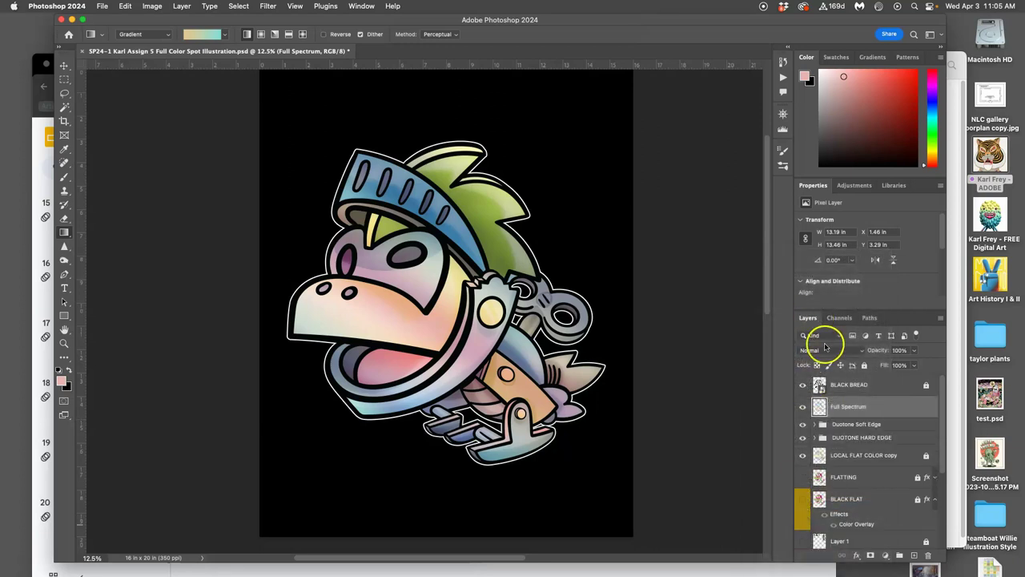
click(826, 351)
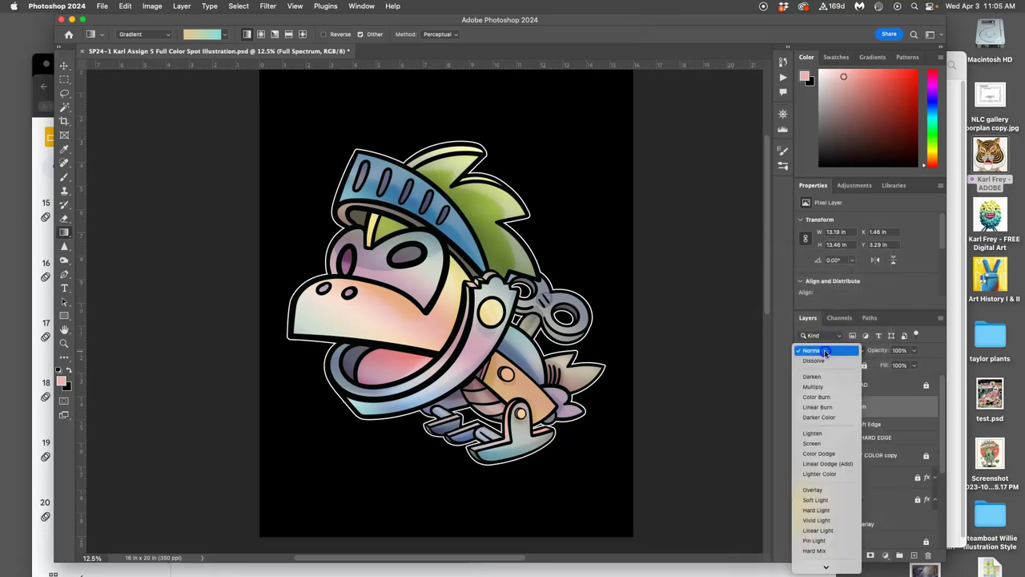
click(821, 542)
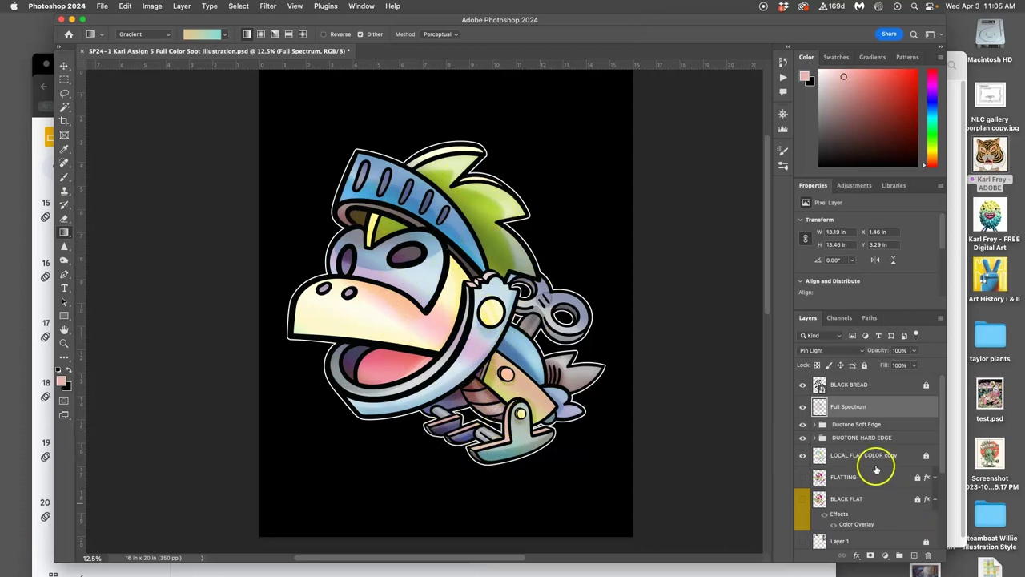
Compare the Full Spectrum layer on and off, then set its opacity to 100%.
click(803, 407)
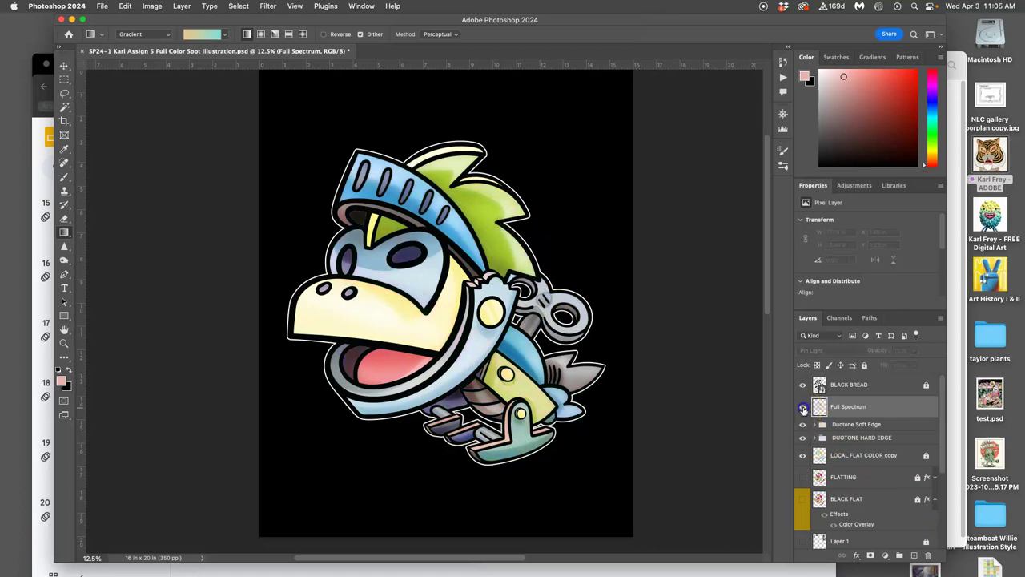
click(804, 407)
click(916, 351)
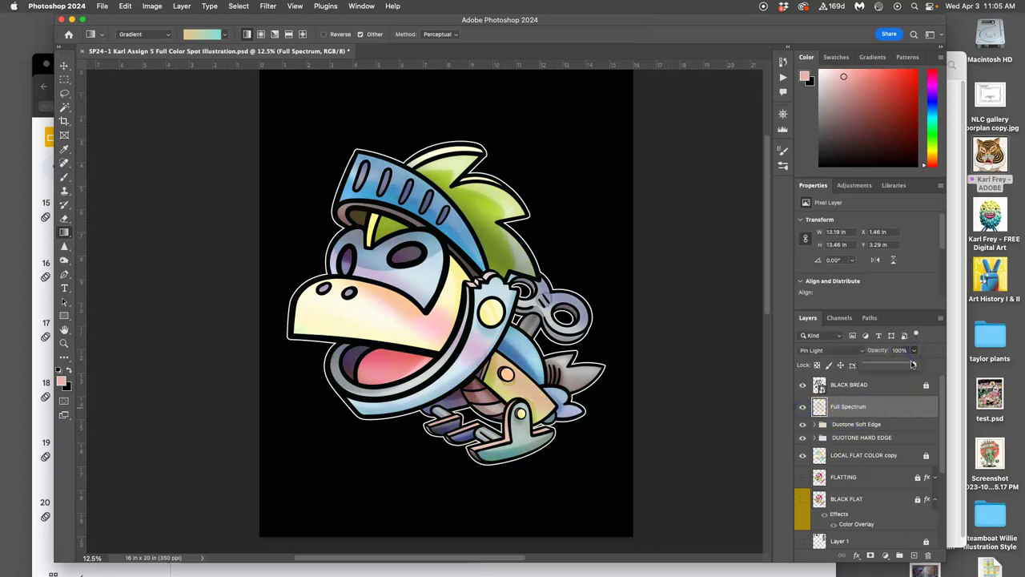
drag(904, 364, 896, 364)
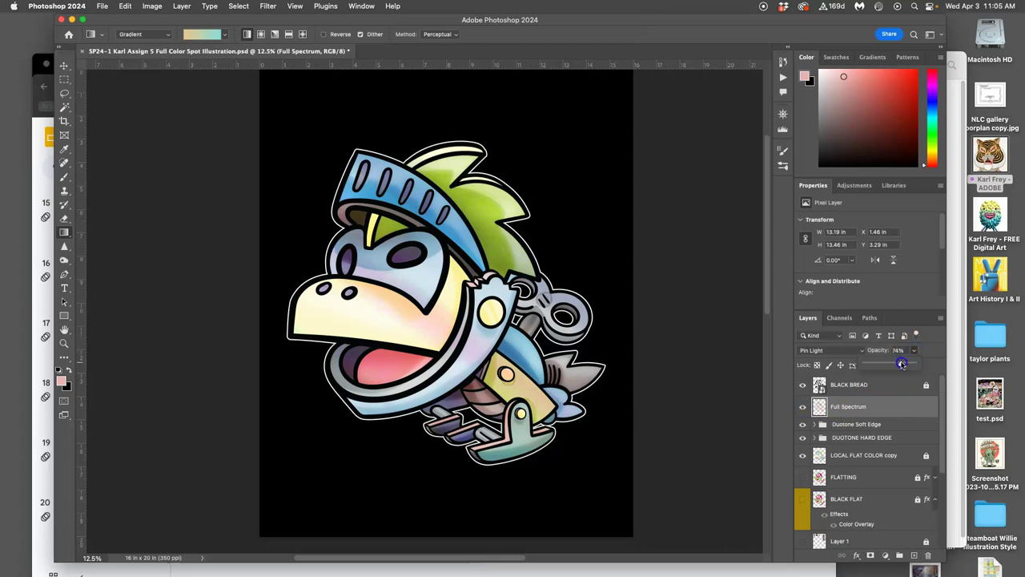
drag(901, 365, 915, 364)
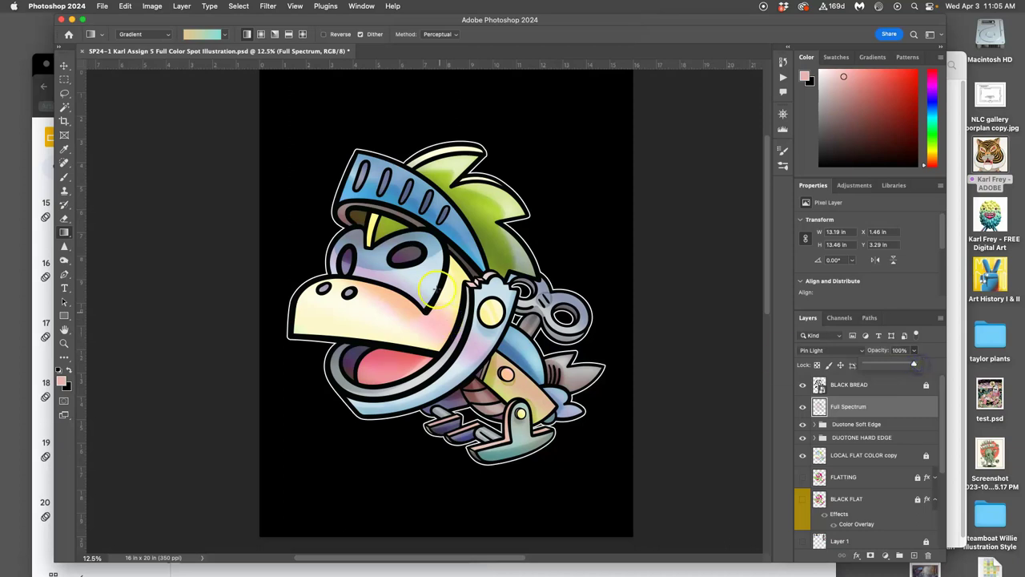
Soften the Full Spectrum sheen with a 2120 px eraser, then compare it on and off.
click(66, 219)
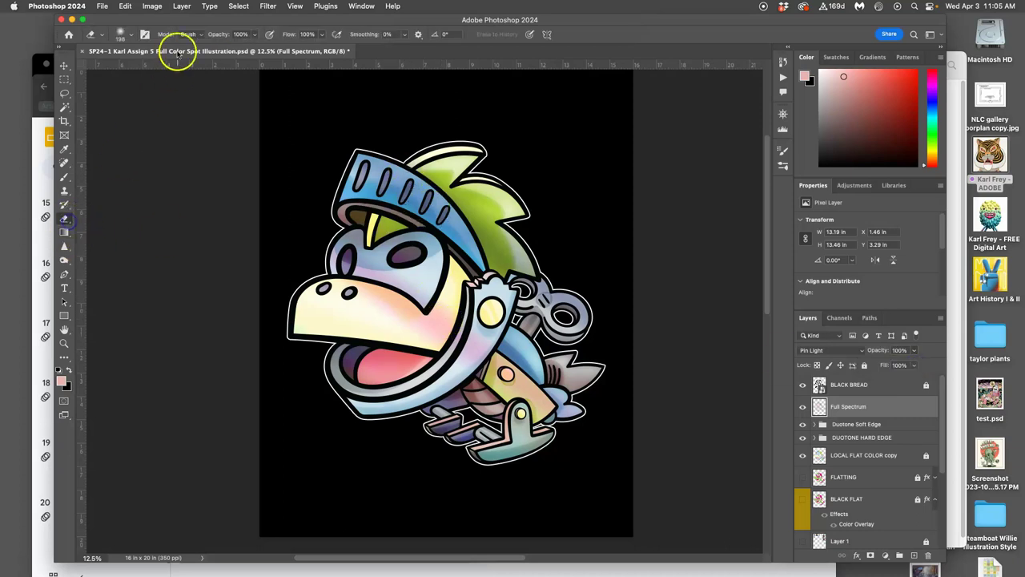
click(253, 34)
click(120, 34)
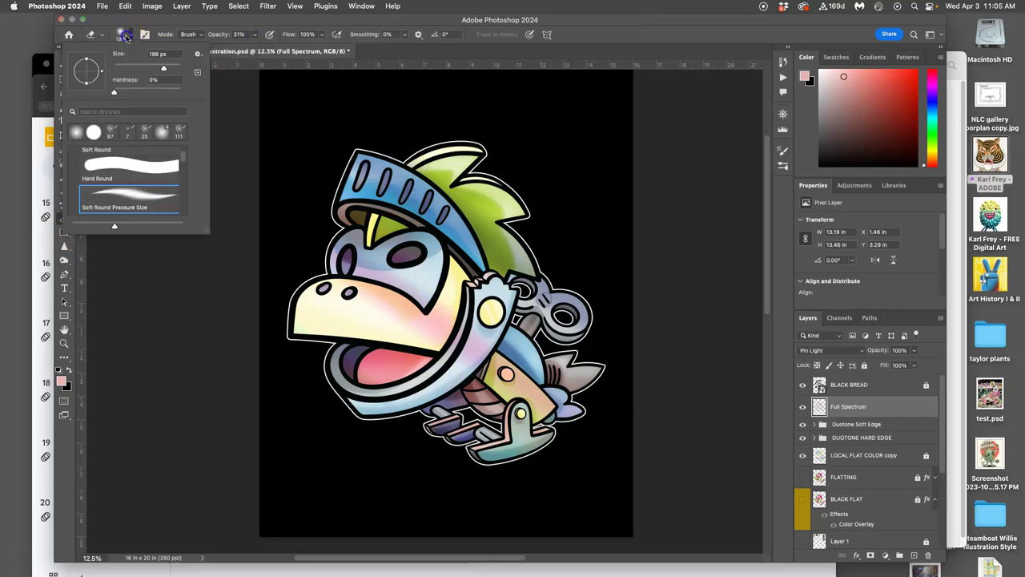
drag(149, 69, 169, 69)
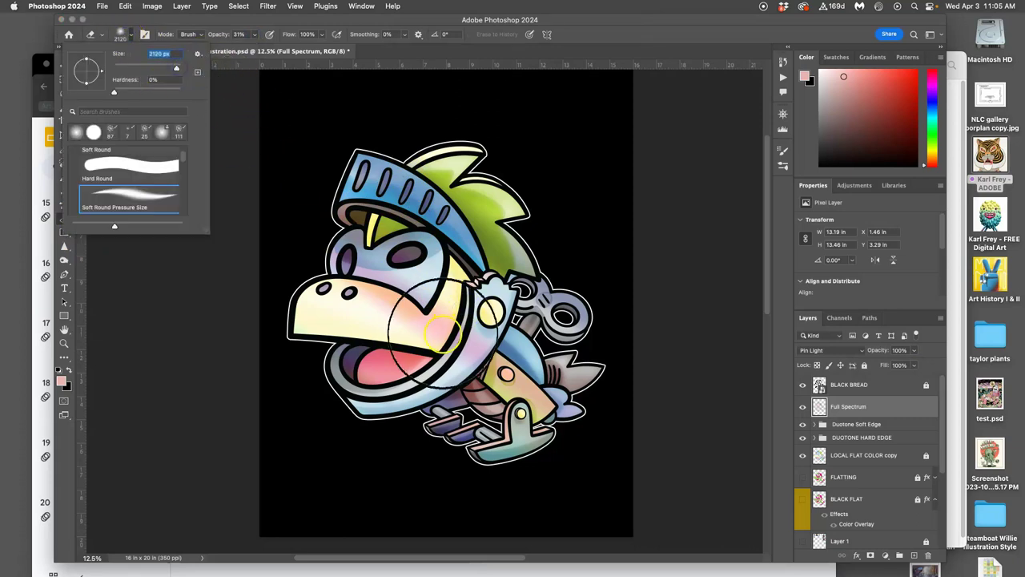
click(441, 338)
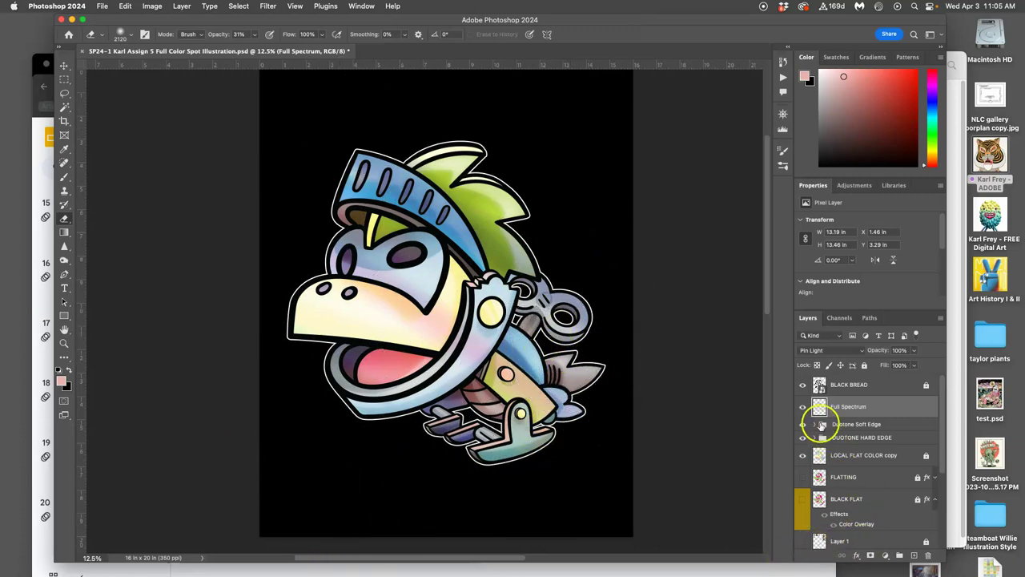
click(804, 408)
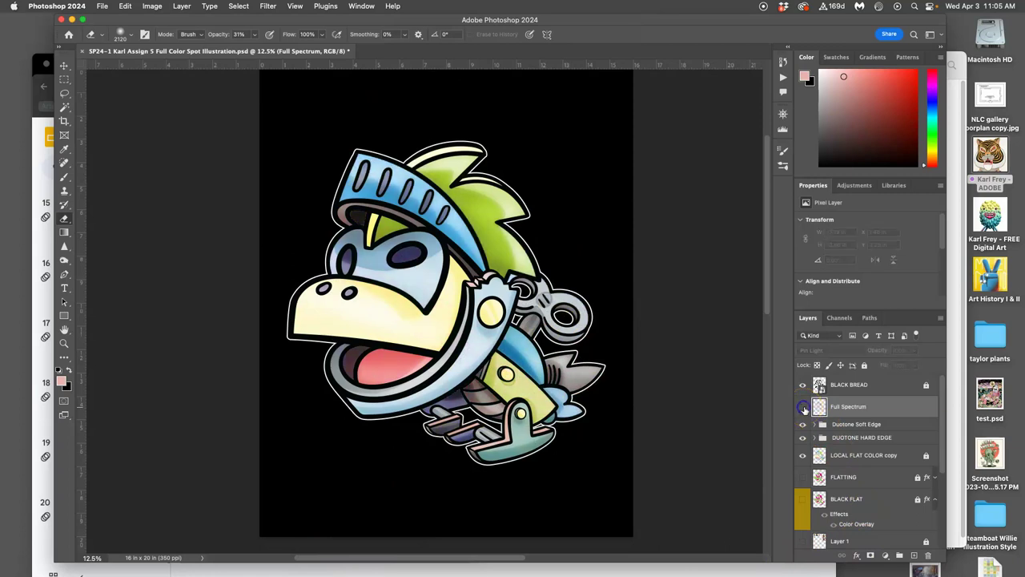
click(804, 407)
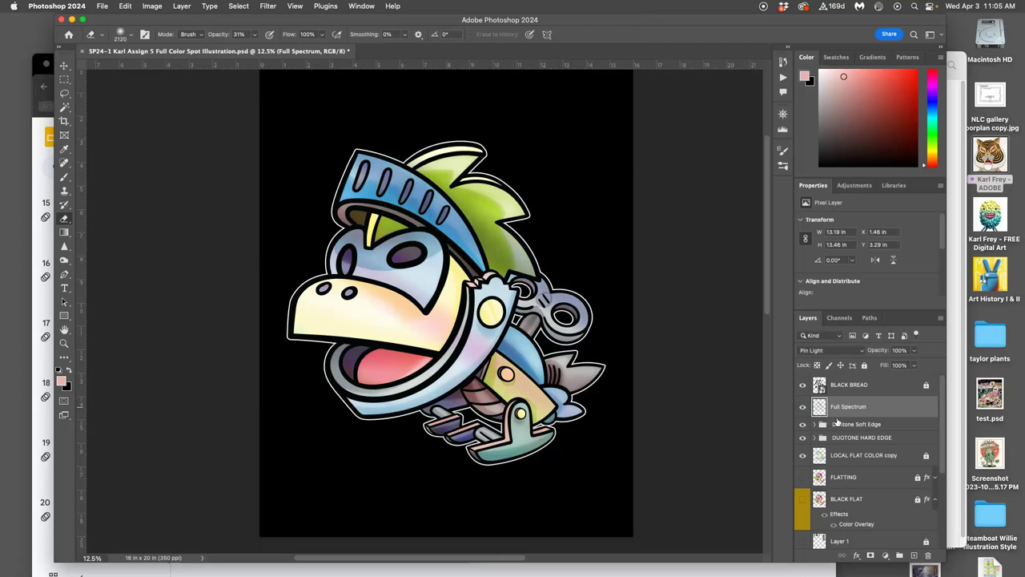
Apply Color Balance to Full Spectrum: highlights -30 toward yellow, shadows +19/+10/+4.
click(152, 6)
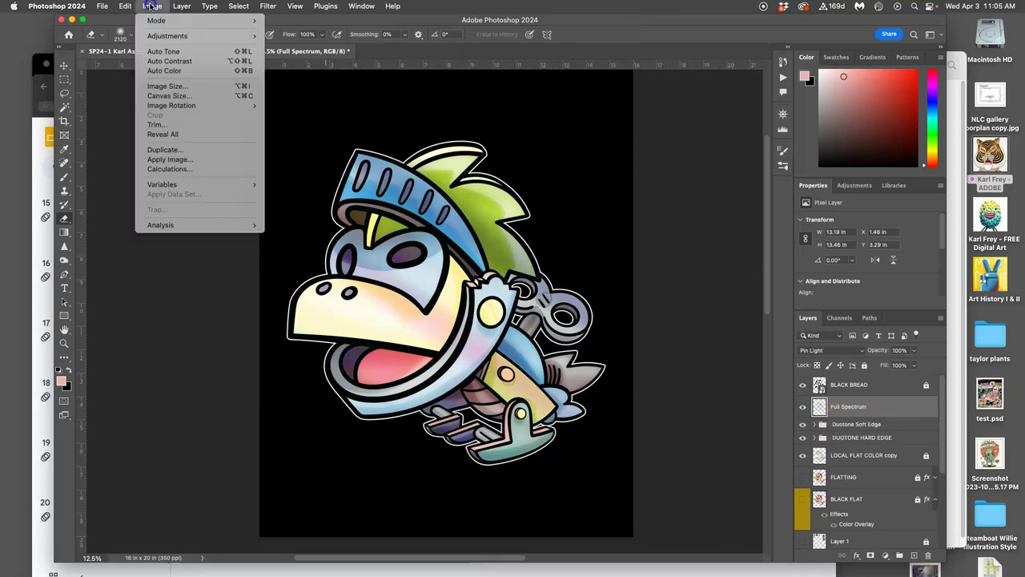
mouse_move(165, 37)
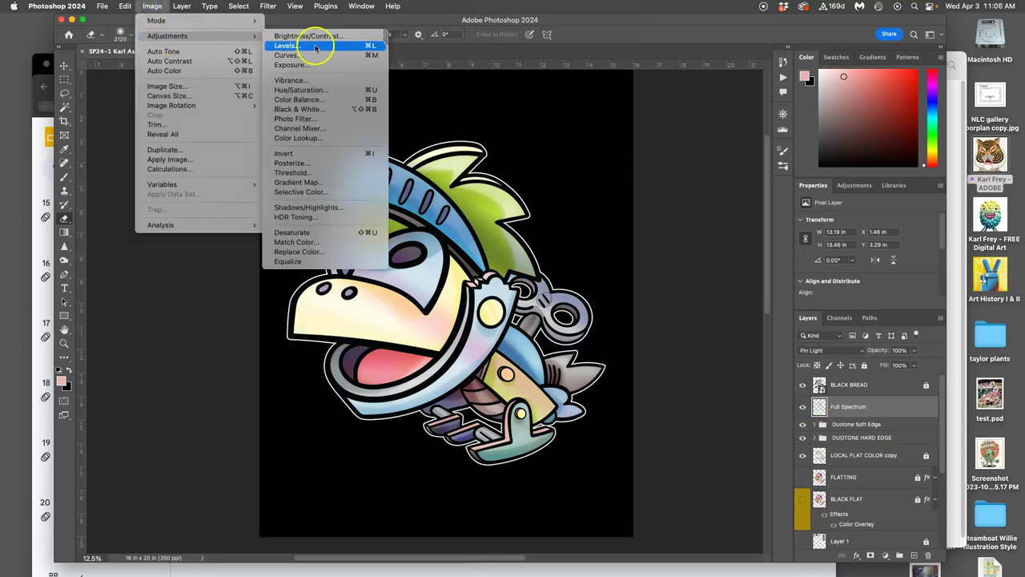
click(315, 100)
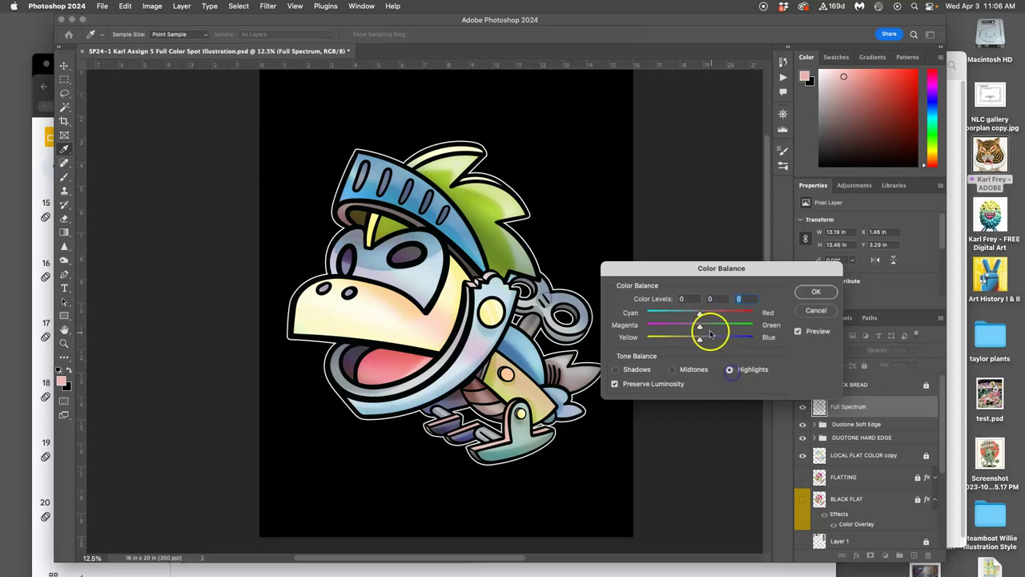
drag(699, 338, 677, 341)
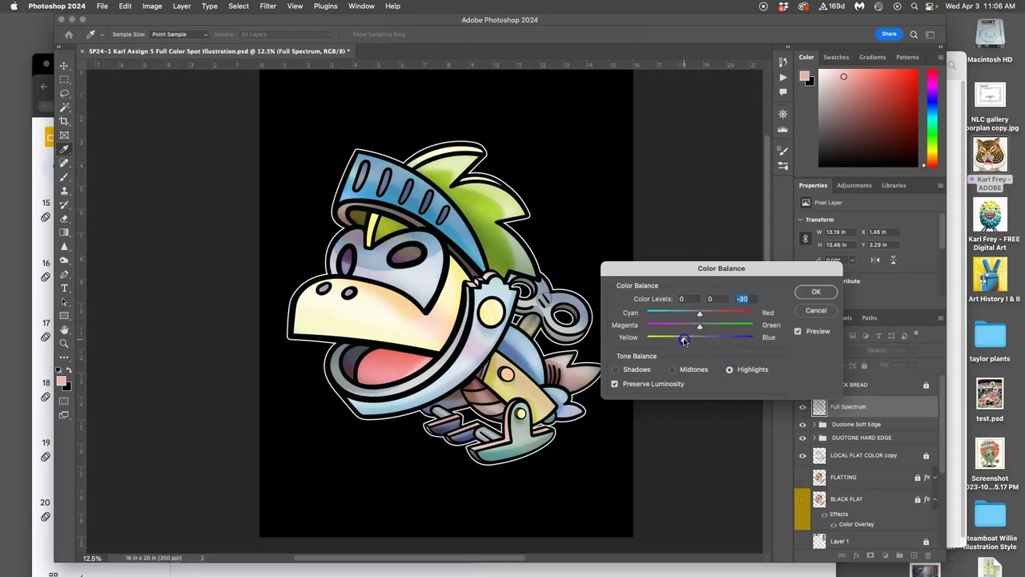
click(616, 370)
drag(700, 343, 709, 343)
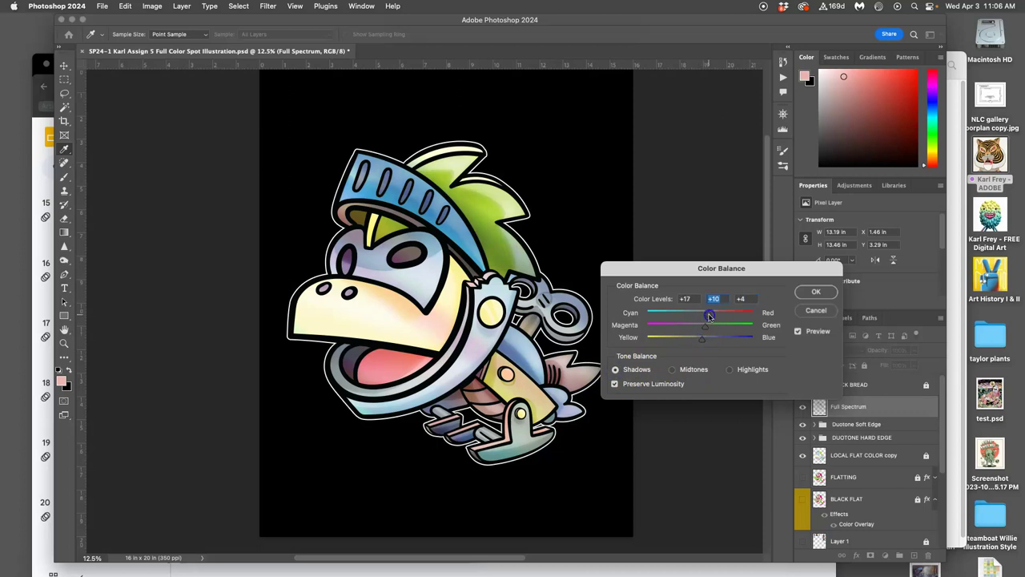
click(815, 289)
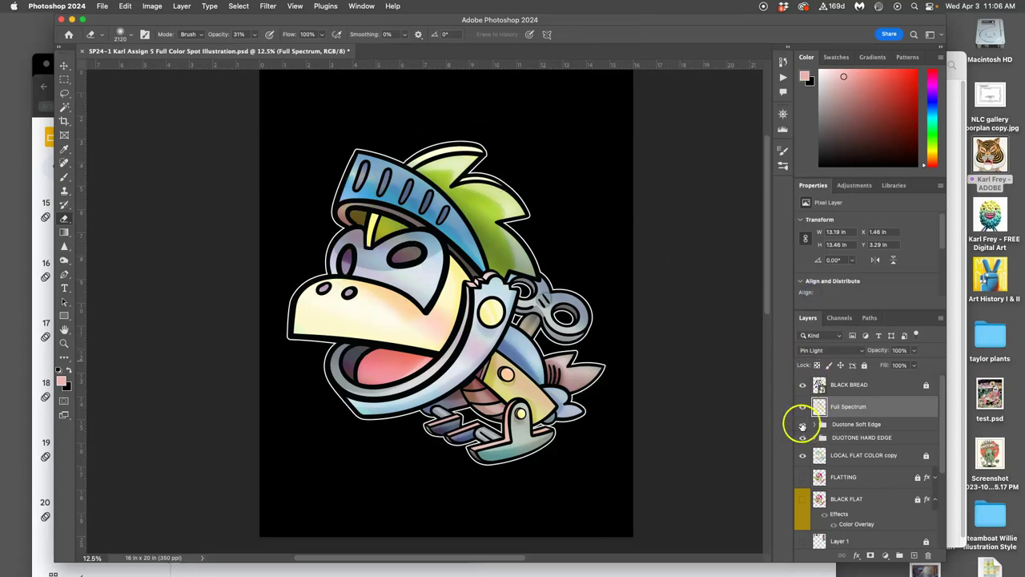
Set the Full Spectrum layer's opacity to 85%, comparing it on and off.
click(802, 407)
click(802, 407)
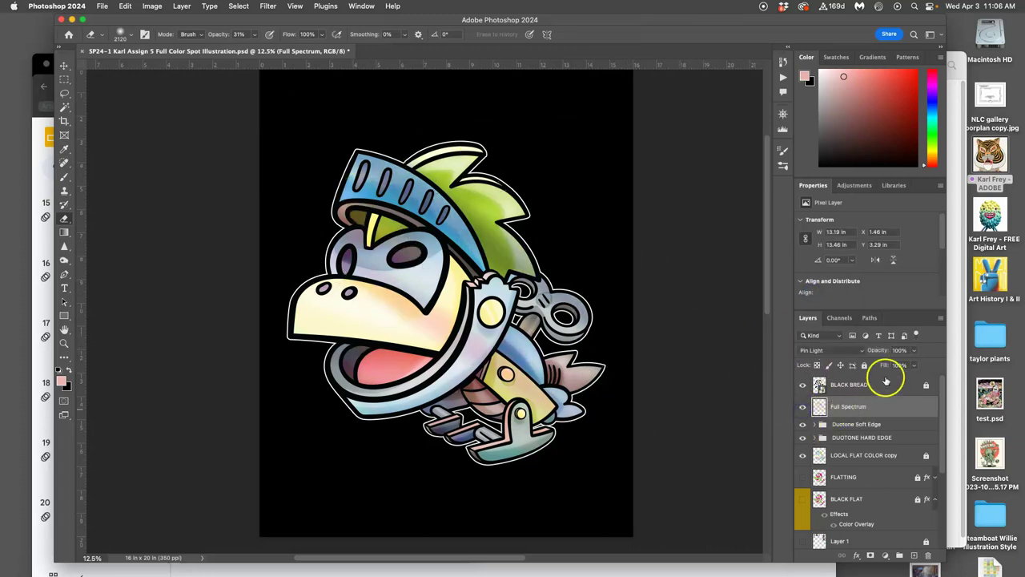
click(913, 350)
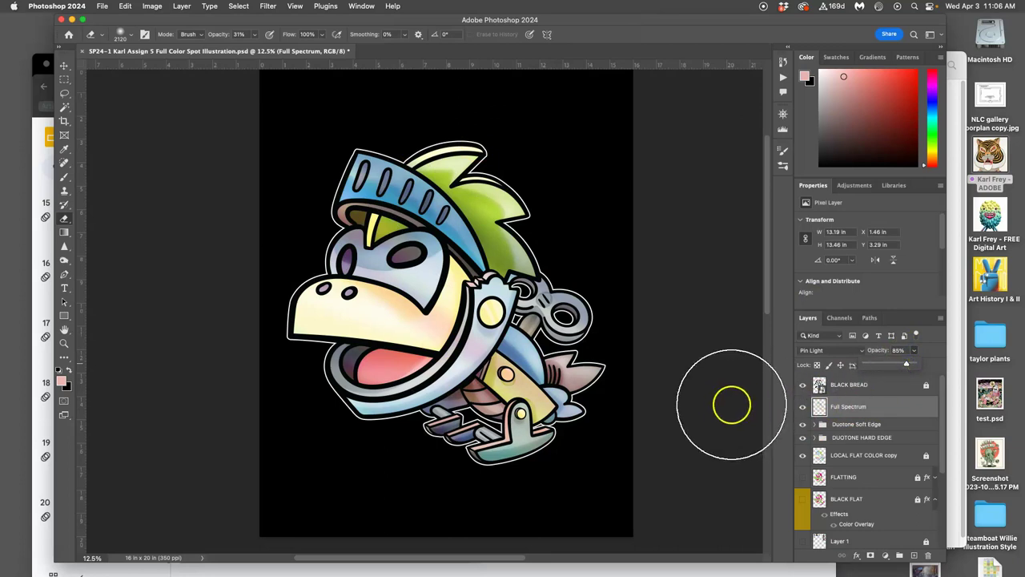
key(super+minus)
click(802, 407)
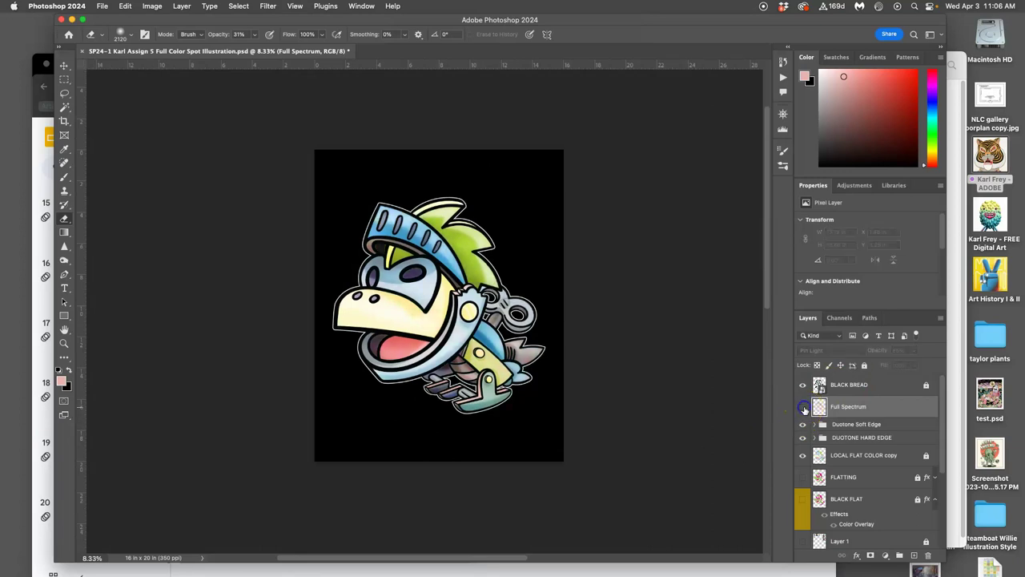
click(802, 407)
click(803, 408)
click(803, 408)
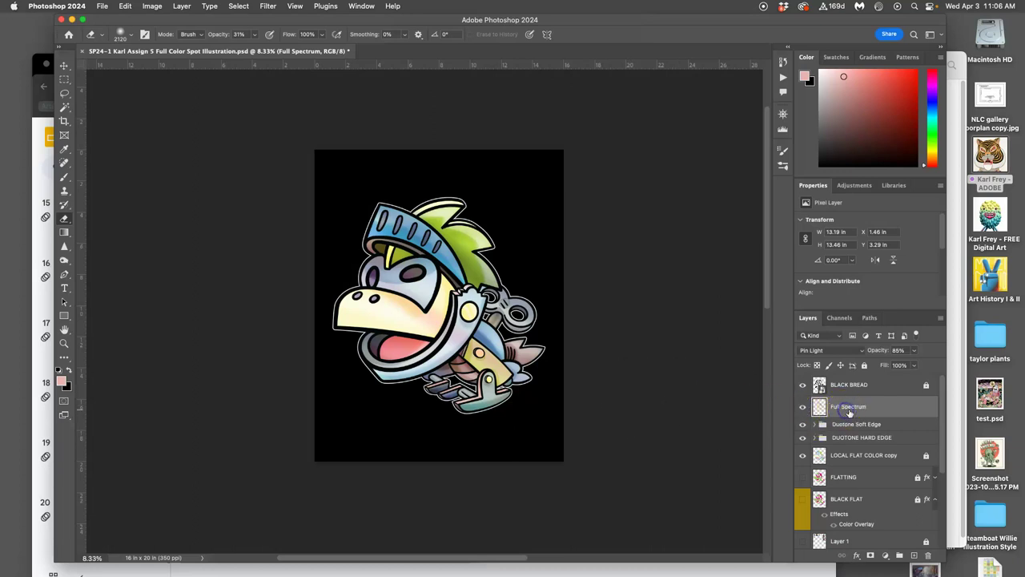
Lock Full Spectrum, hide both WHITE BREAD background copies, and return to the Slides deck.
click(864, 366)
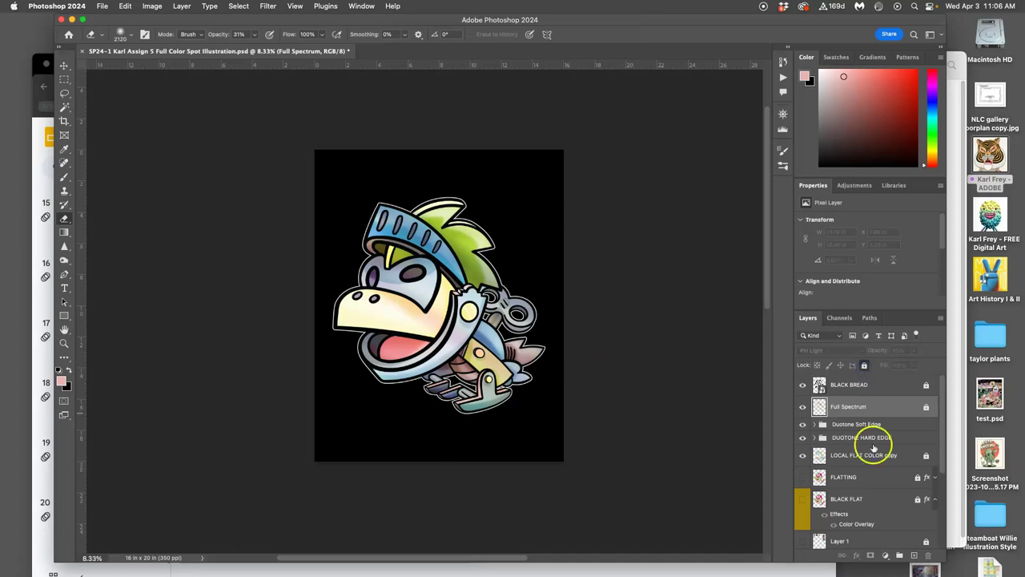
scroll(873, 448, down, 5)
click(803, 495)
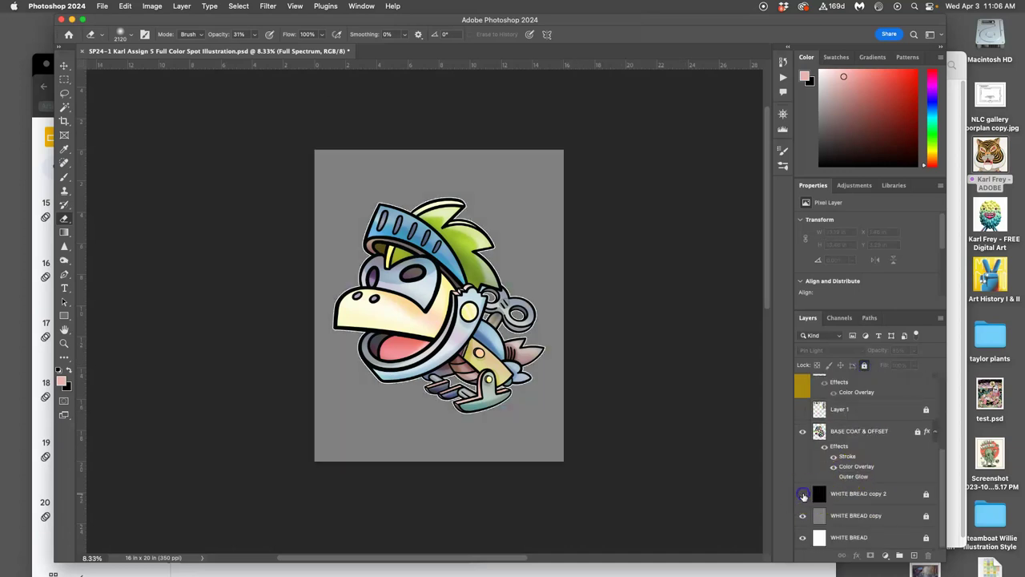
click(803, 516)
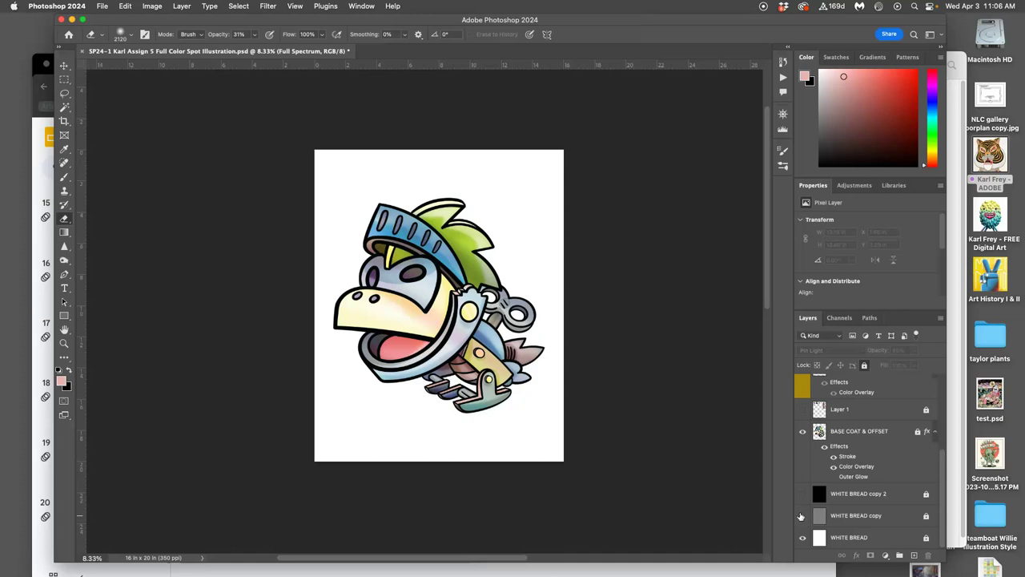
click(42, 106)
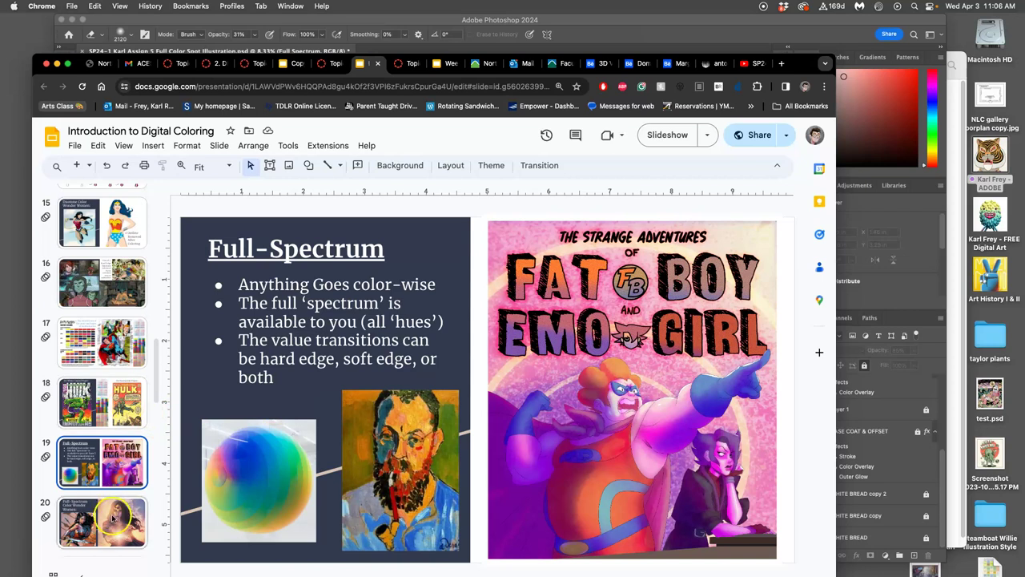
Step through slides 20 to 25, stopping on the Color-Holds slide.
key(Down)
scroll(160, 389, down, 3)
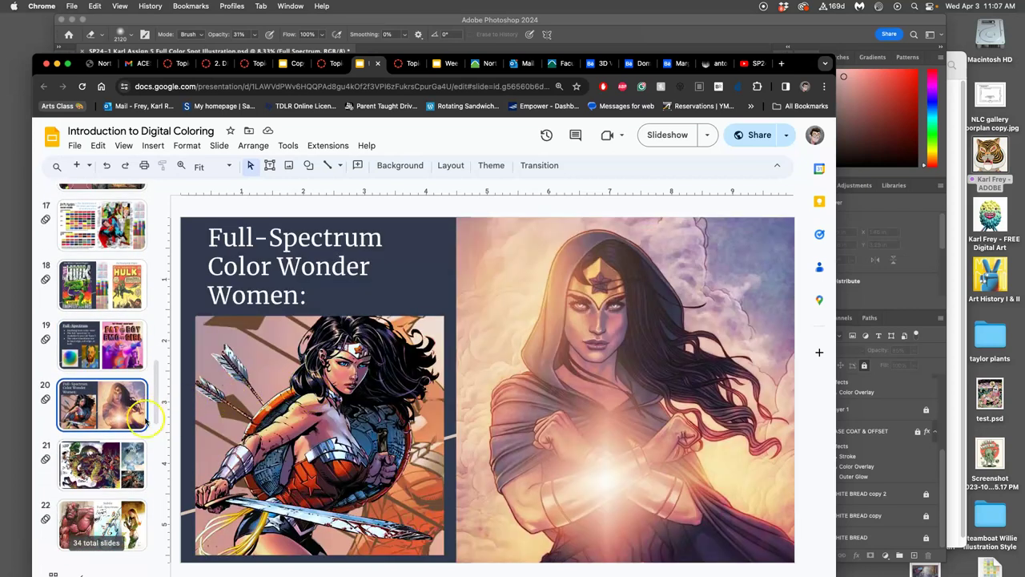
click(122, 445)
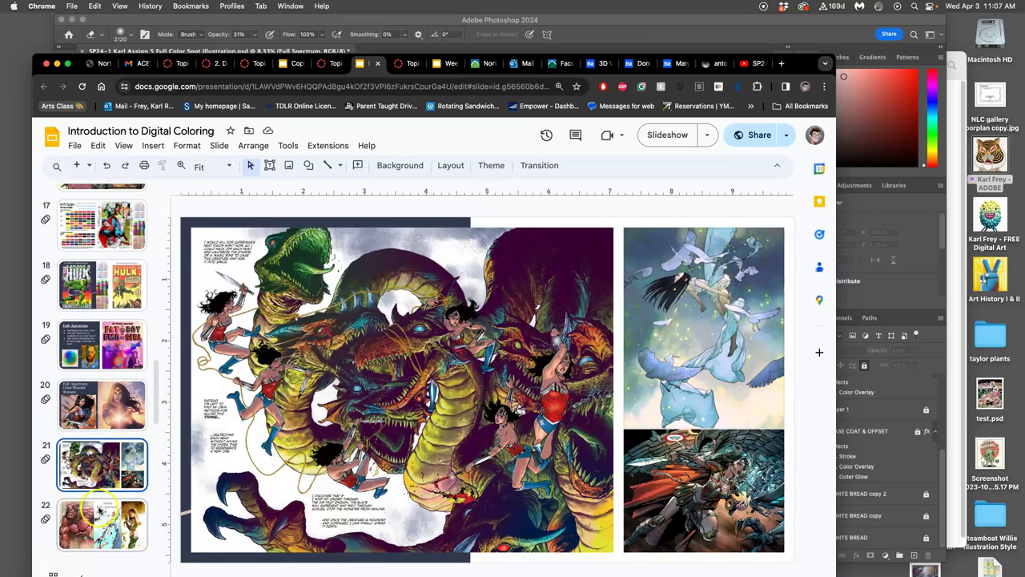
key(Down)
scroll(96, 513, down, 3)
click(111, 461)
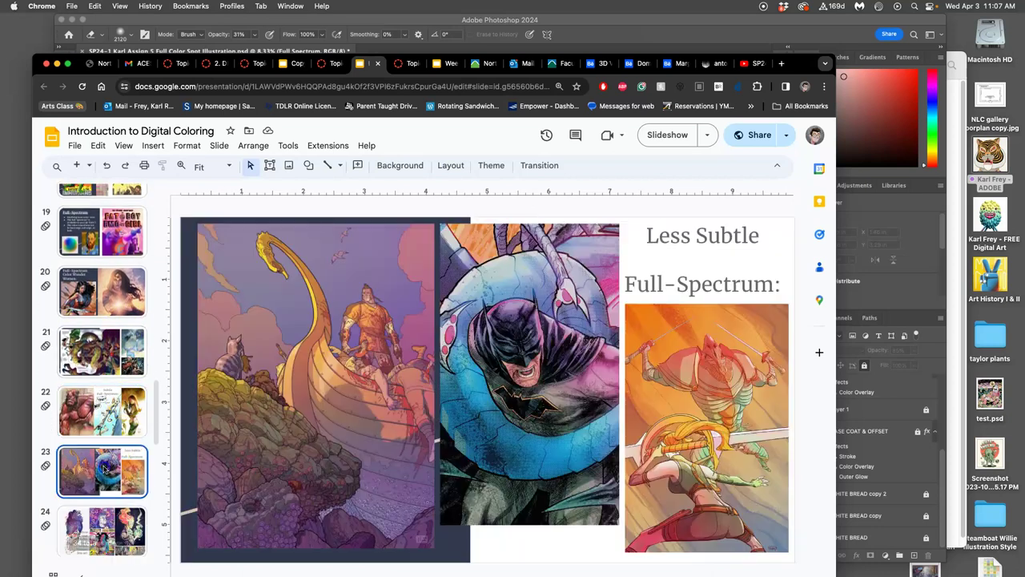
scroll(110, 458, down, 2)
click(101, 455)
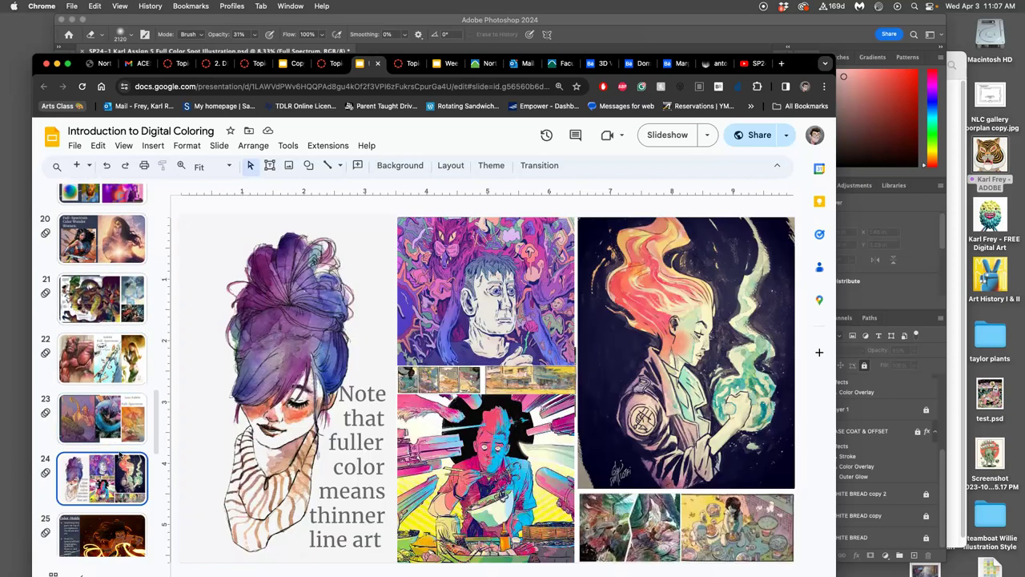
scroll(100, 453, down, 1)
click(110, 495)
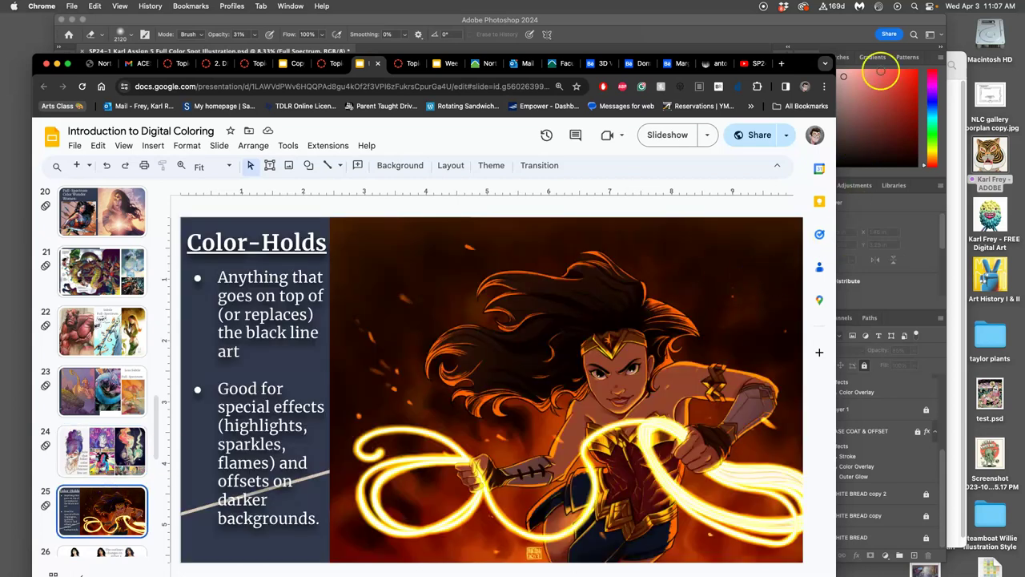
Re-show the grey WHITE BREAD copy background in Photoshop, then return to Slides.
click(838, 33)
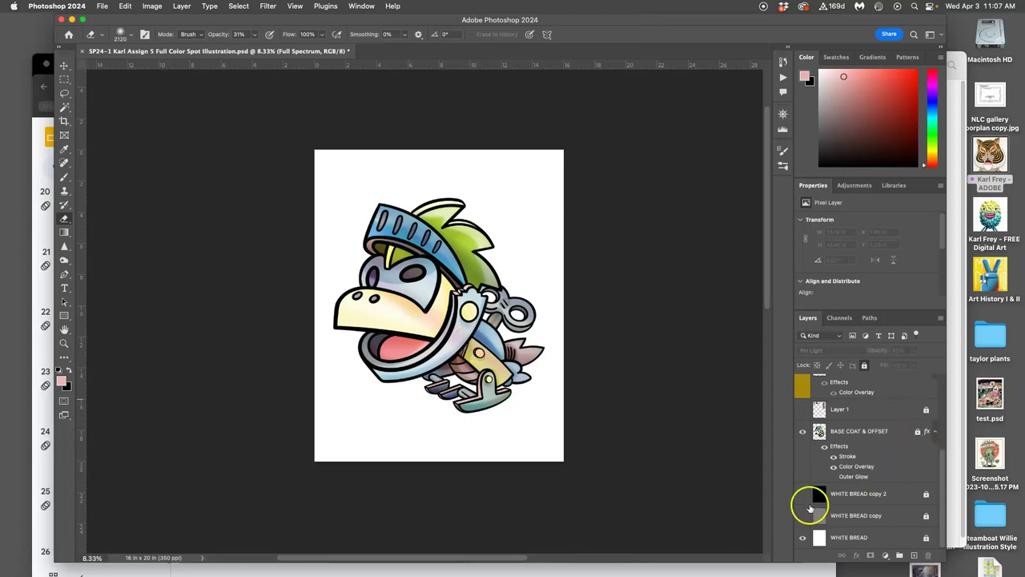
click(802, 515)
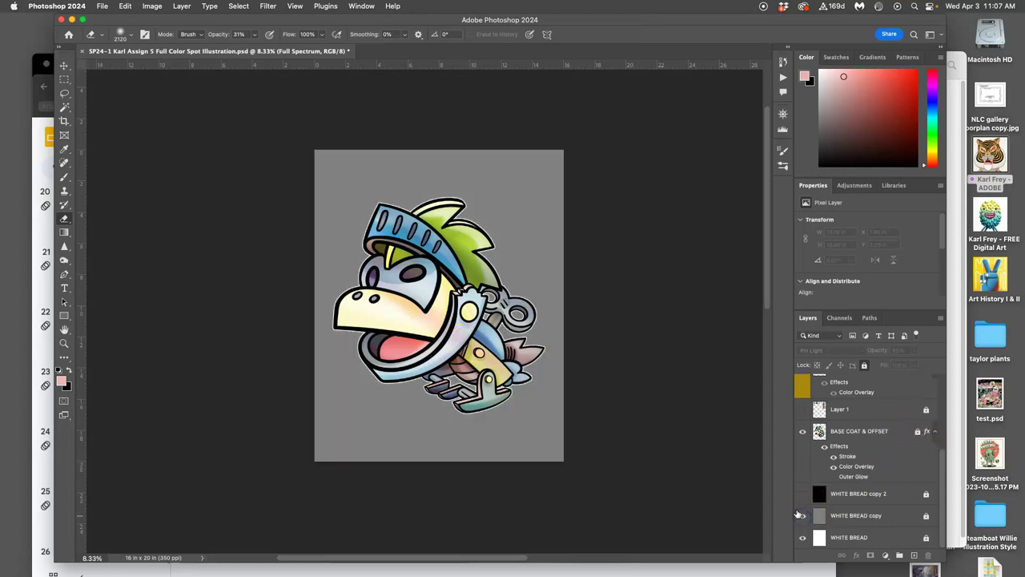
click(34, 96)
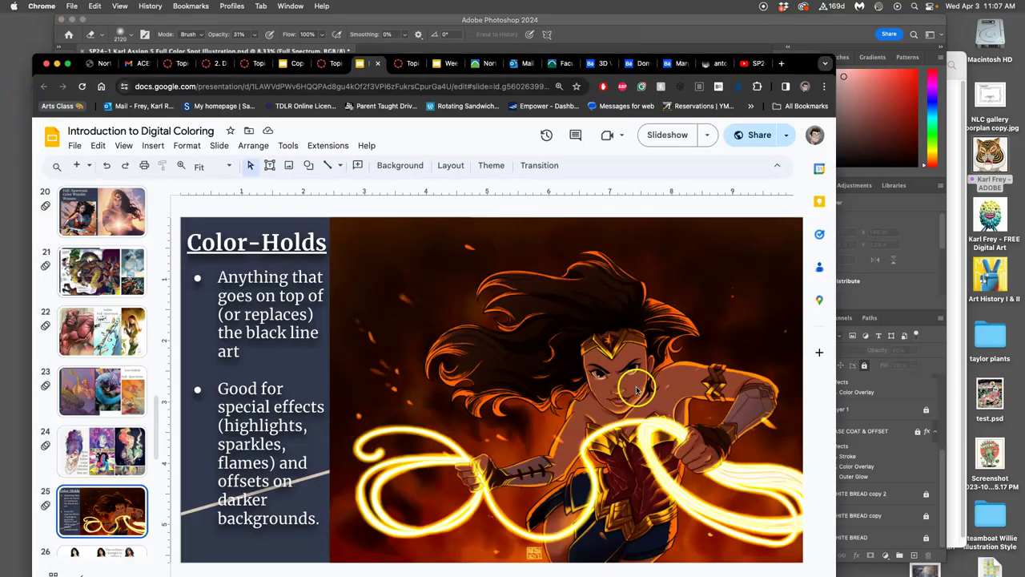
key(Down)
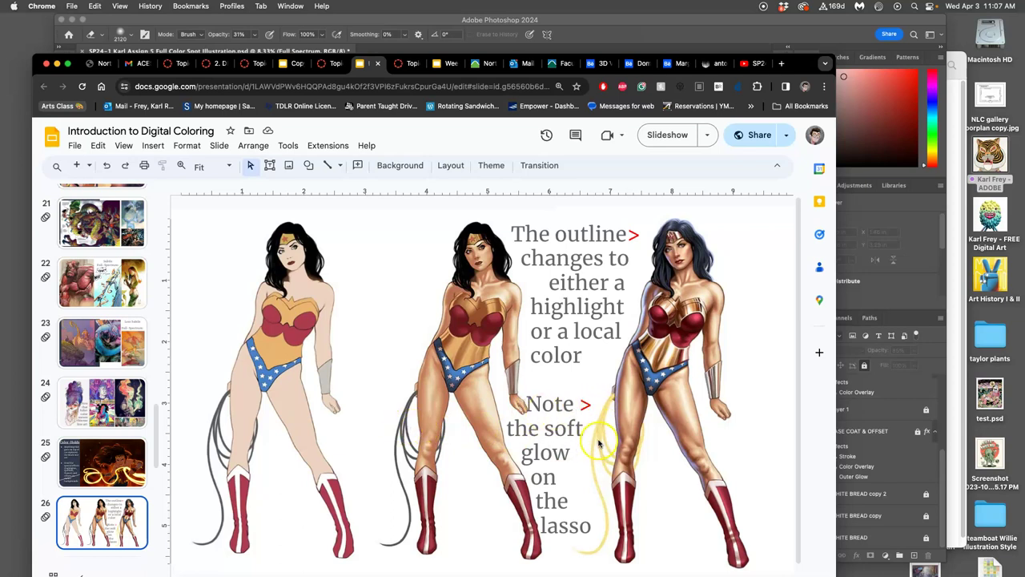
click(125, 472)
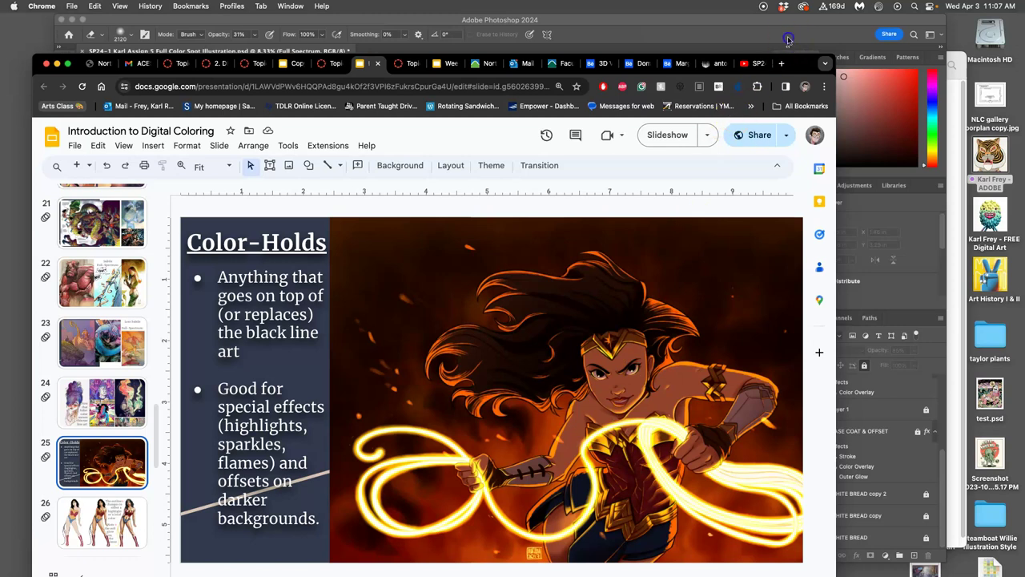
Back in Photoshop, select and lock the Duotone Soft Edge and Hard Edge groups.
click(789, 38)
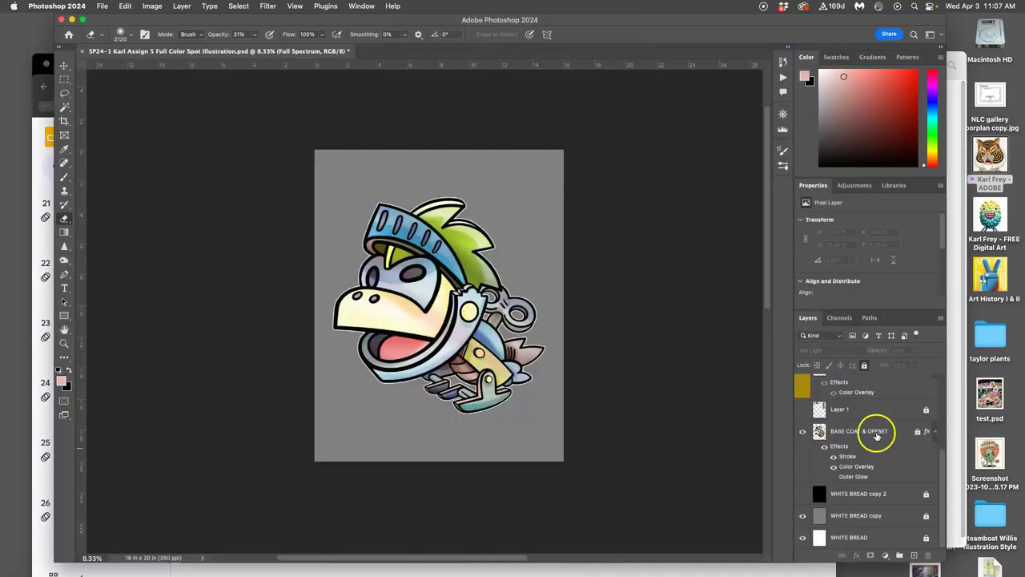
scroll(876, 429, up, 5)
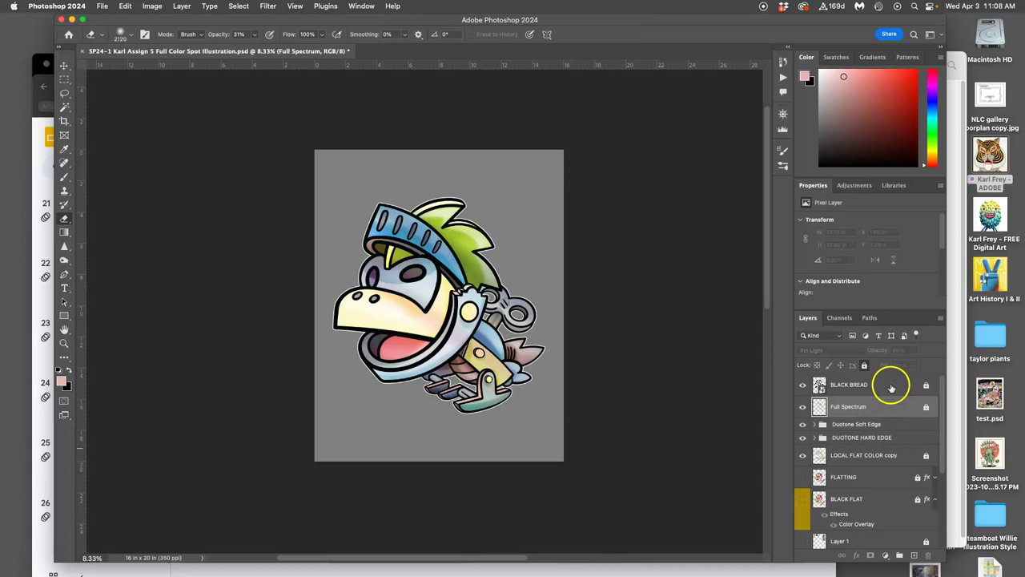
scroll(878, 452, down, 1)
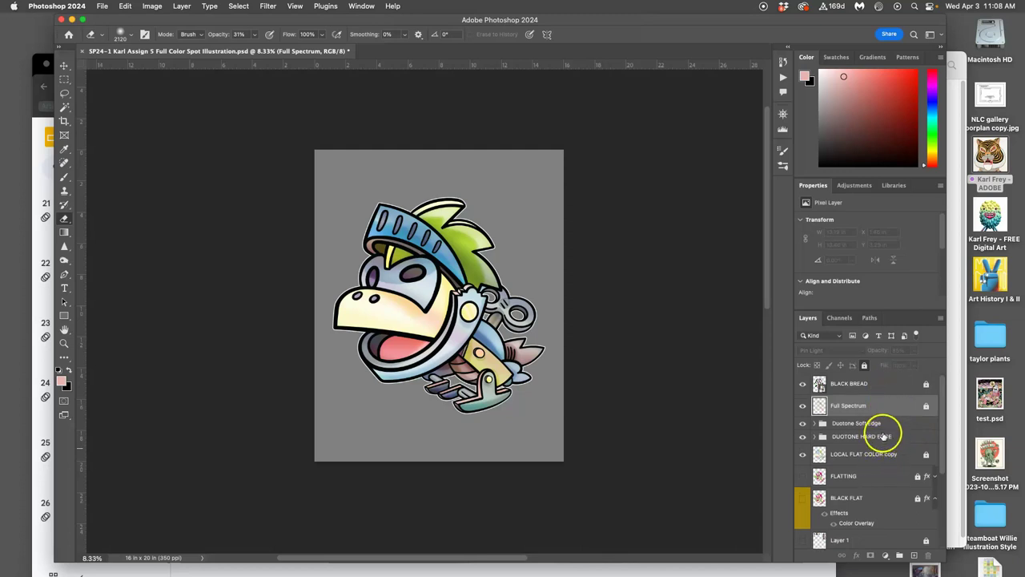
click(887, 424)
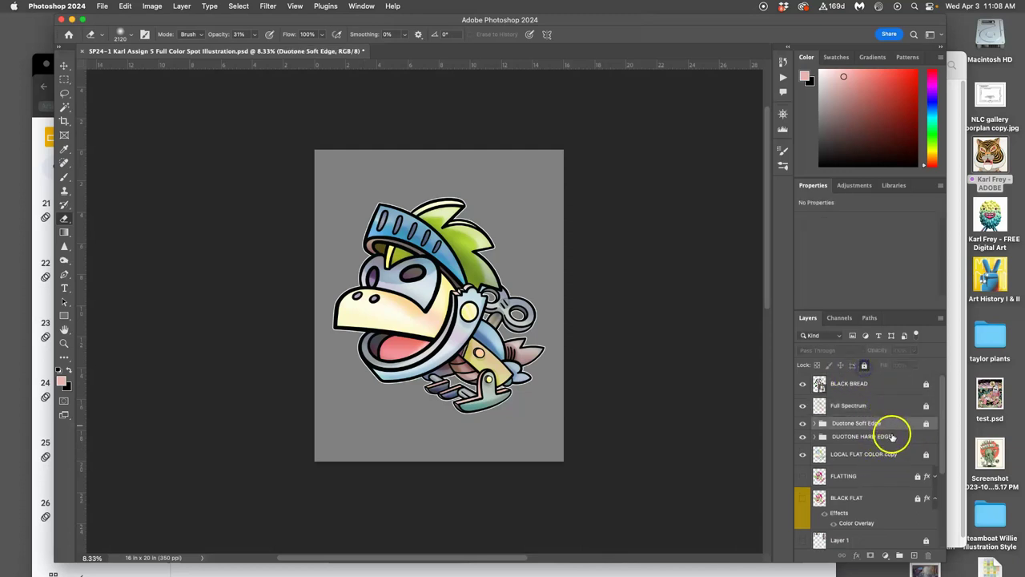
click(888, 433)
click(863, 365)
Duplicate the BLACK BREAD line-art layer with Cmd+J.
scroll(895, 476, down, 5)
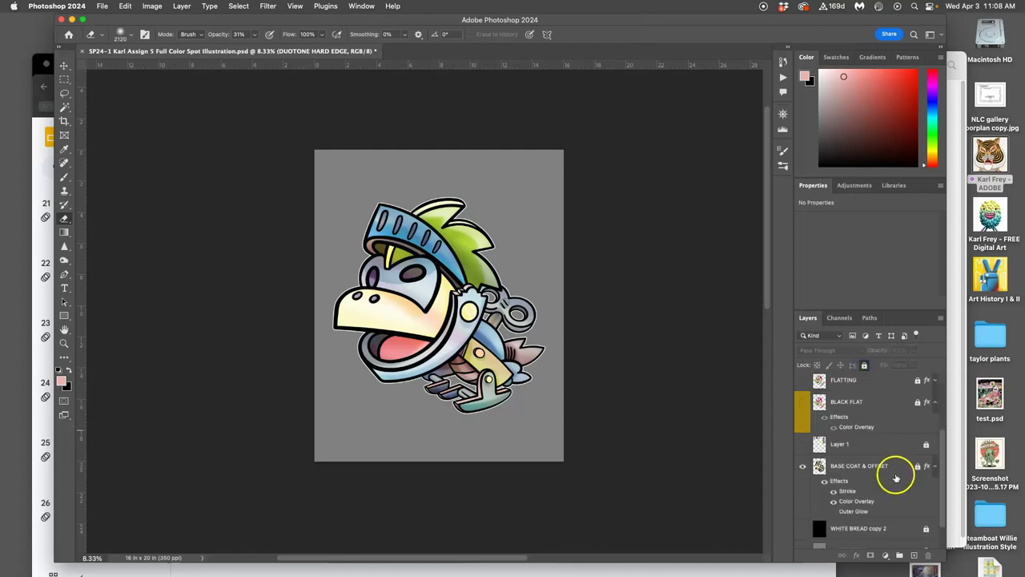
scroll(896, 478, up, 5)
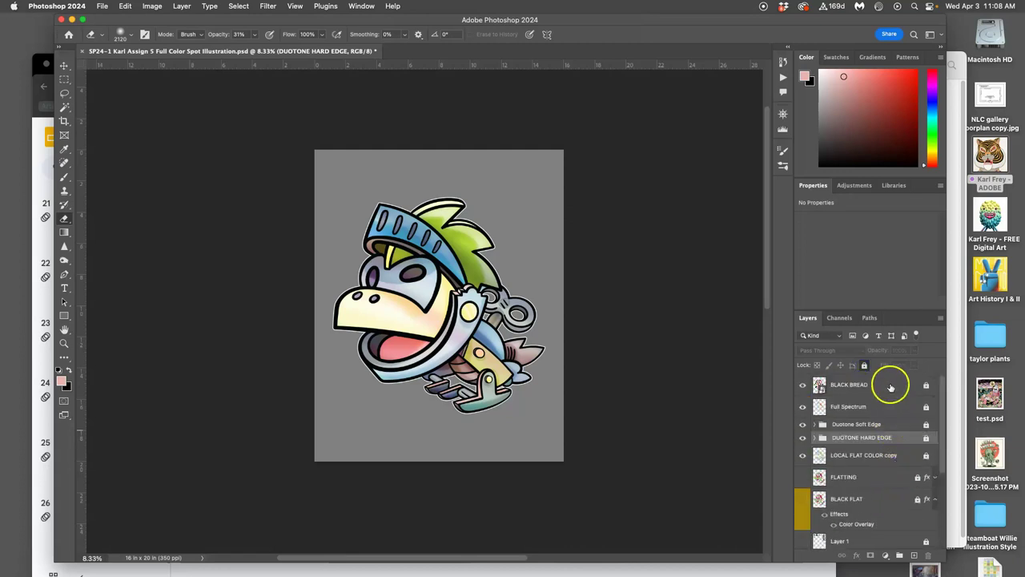
click(890, 385)
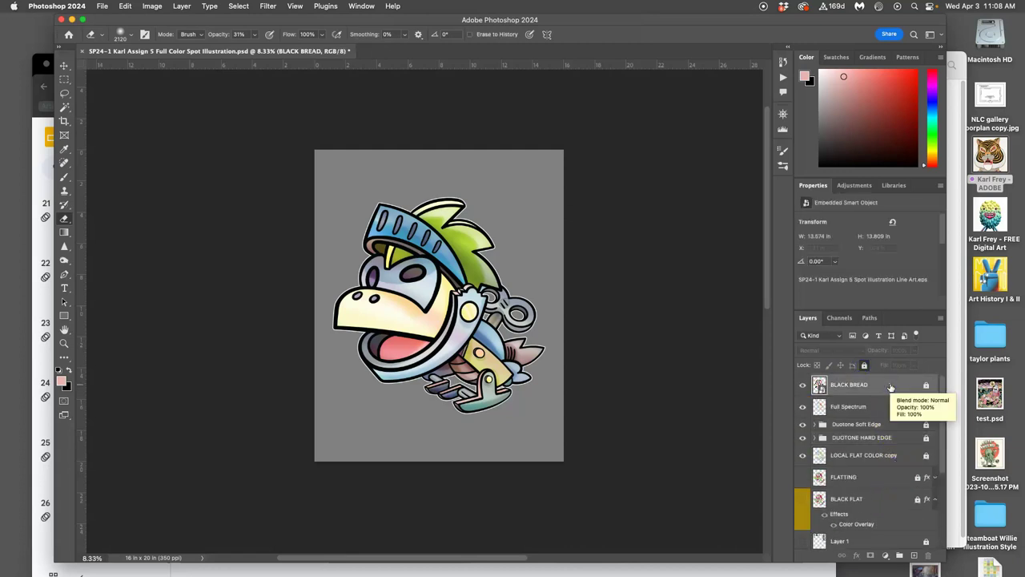
key(super+j)
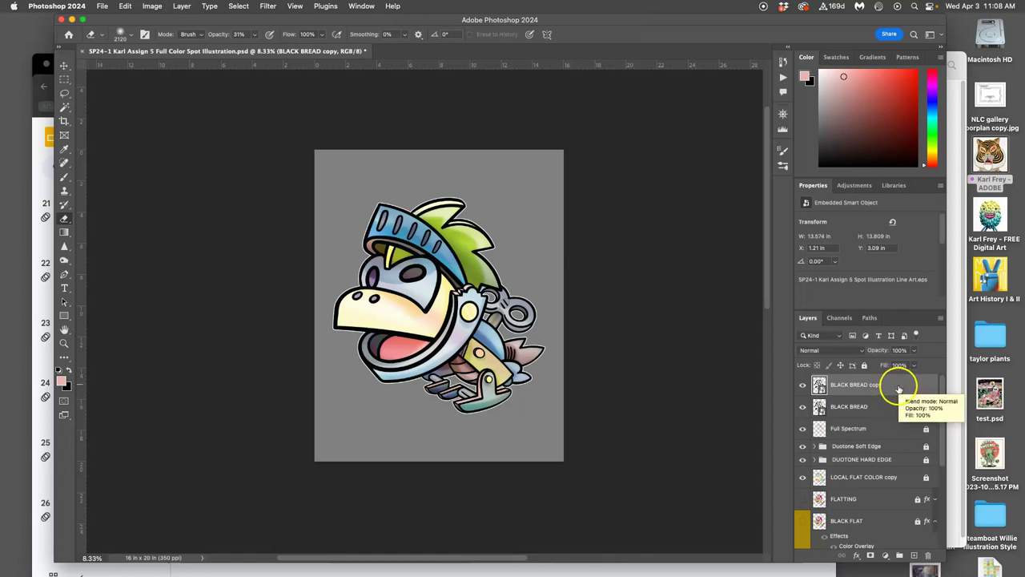
Add a dark navy Color Overlay to BLACK BREAD copy and toggle its effects to compare.
double_click(899, 388)
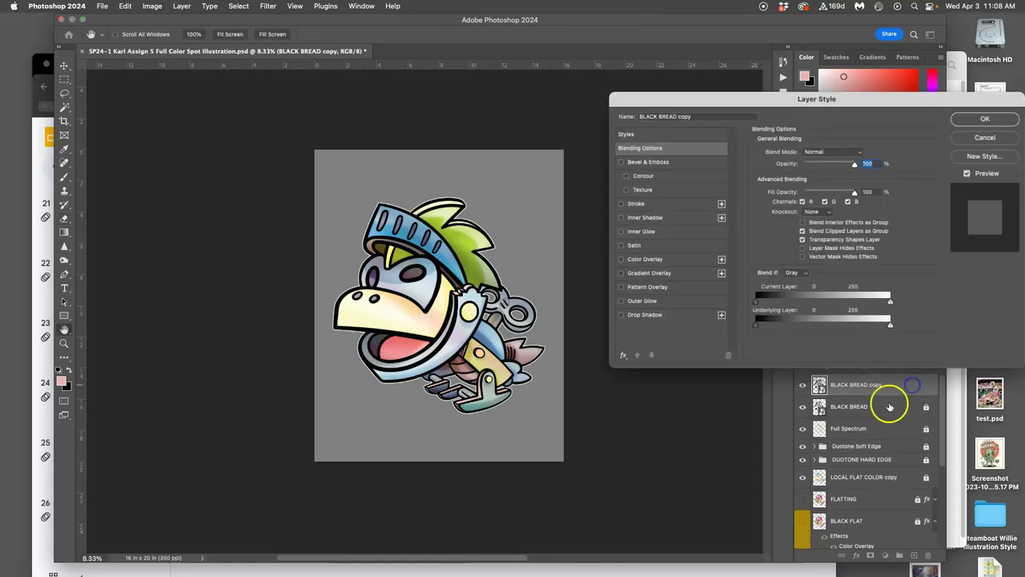
click(635, 261)
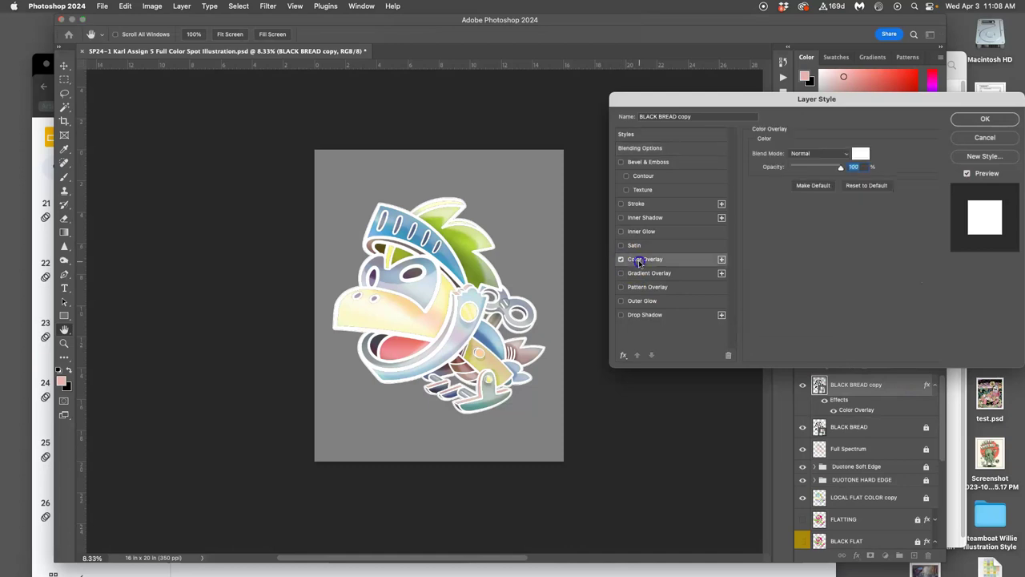
click(859, 154)
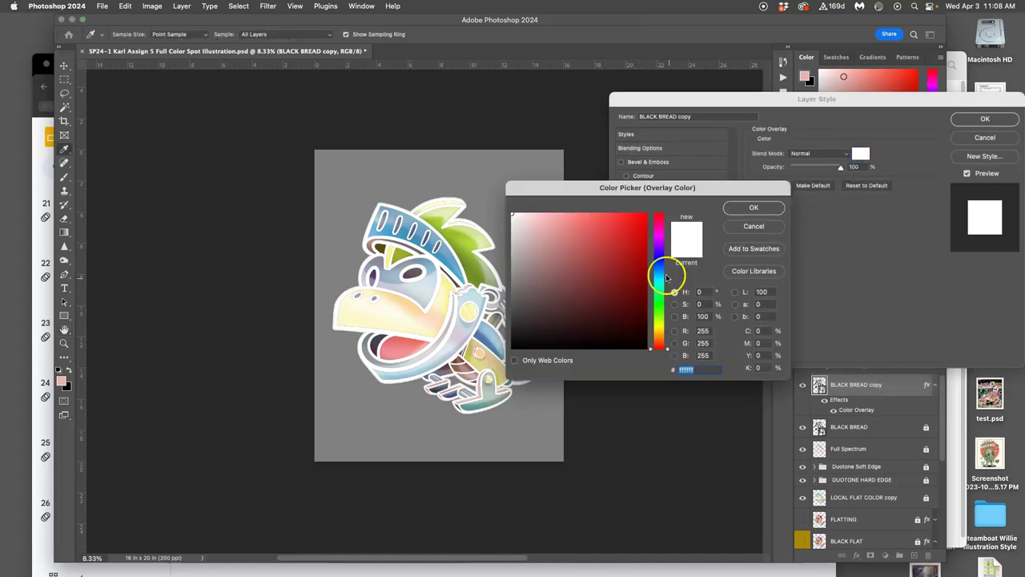
mouse_move(614, 290)
mouse_down()
mouse_move(563, 318)
mouse_move(590, 307)
mouse_up()
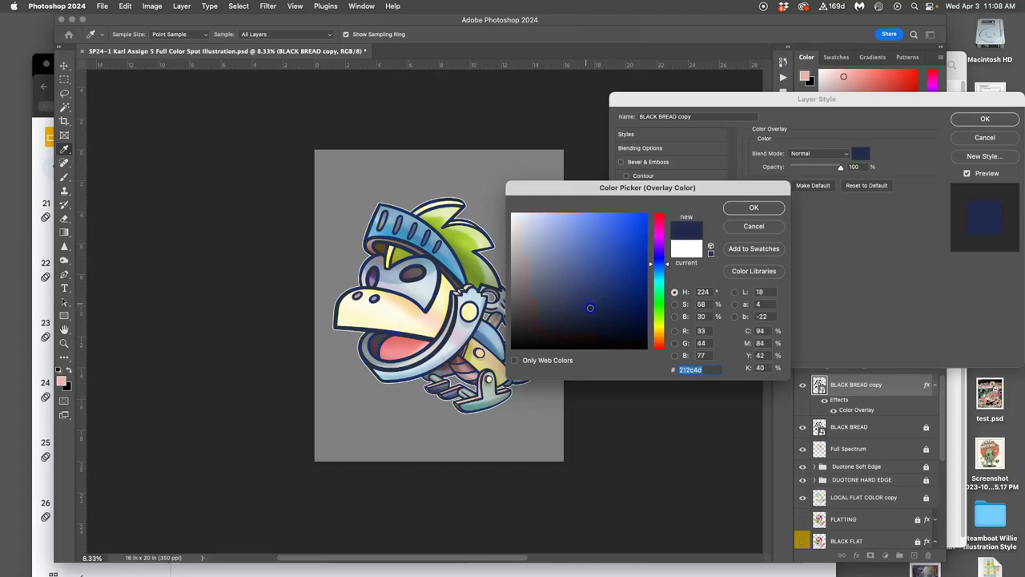
click(755, 208)
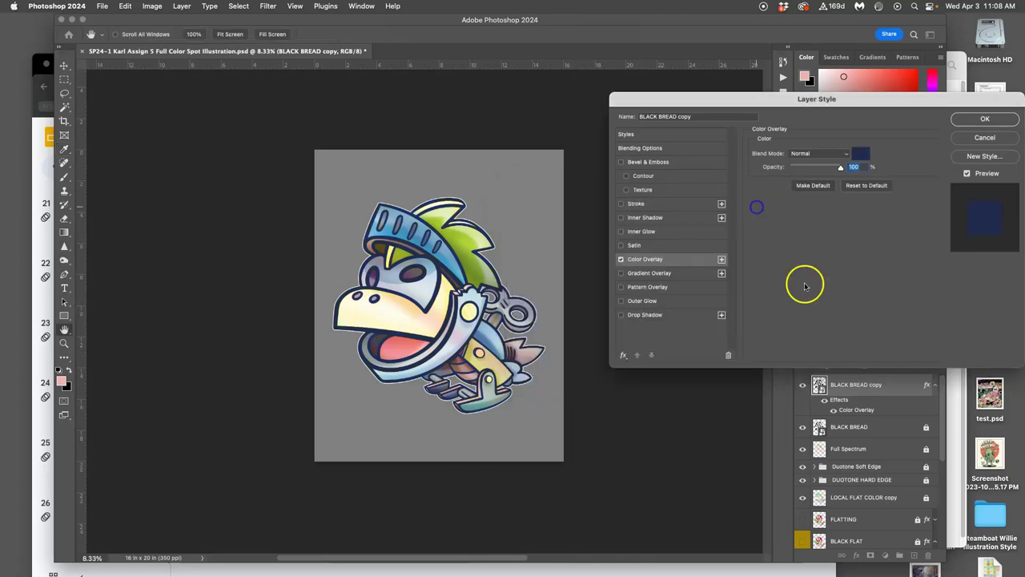
click(992, 123)
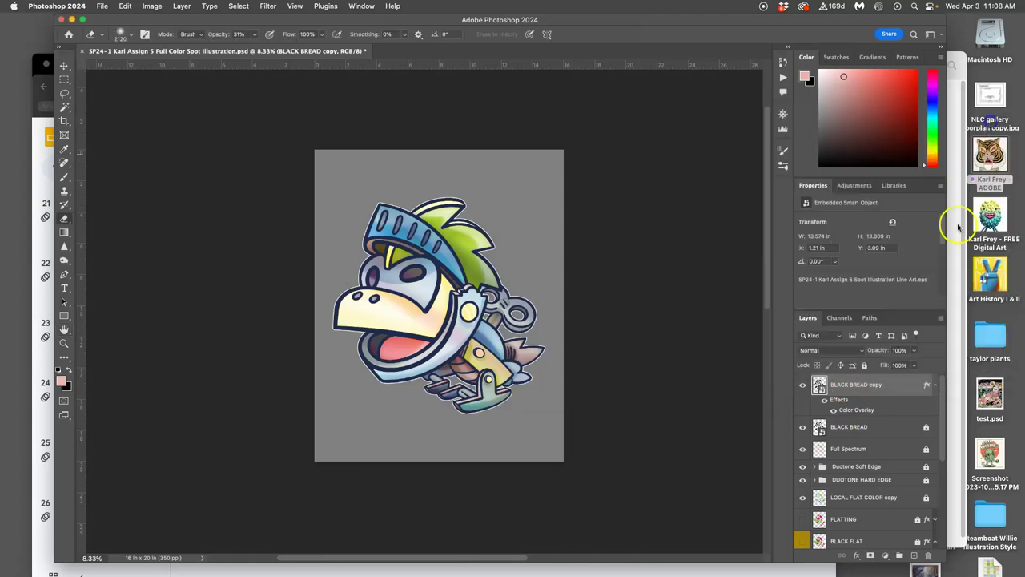
click(824, 403)
click(823, 403)
click(824, 403)
click(824, 403)
click(824, 403)
click(824, 403)
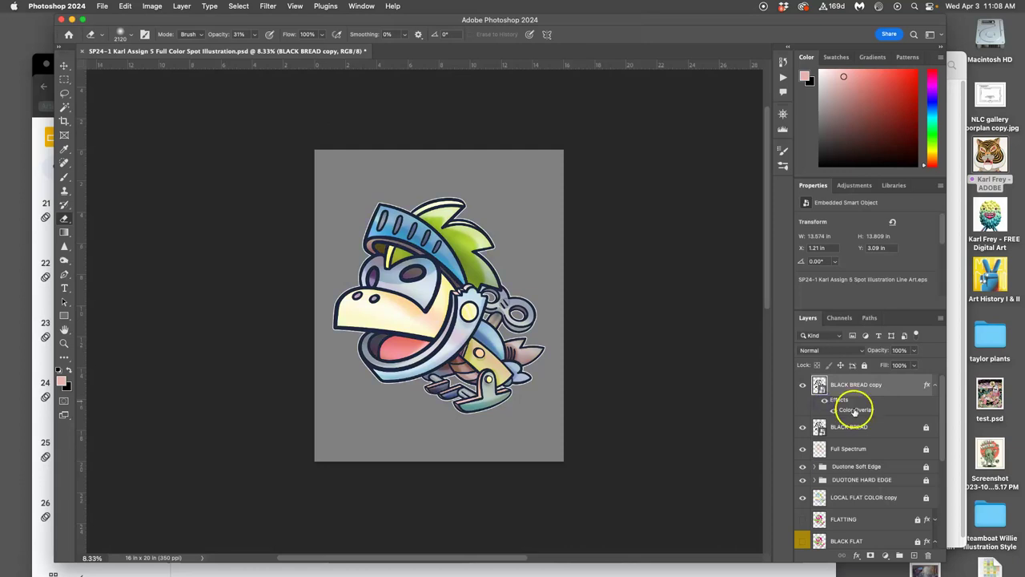
Add a Gradient Overlay and fade the navy Color Overlay to about 38%.
double_click(854, 410)
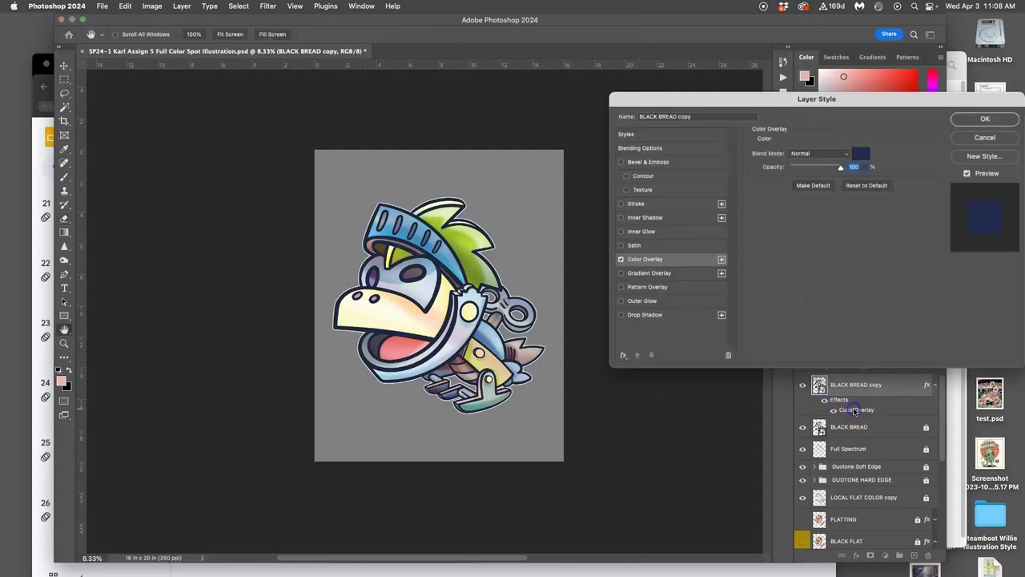
click(621, 274)
click(621, 259)
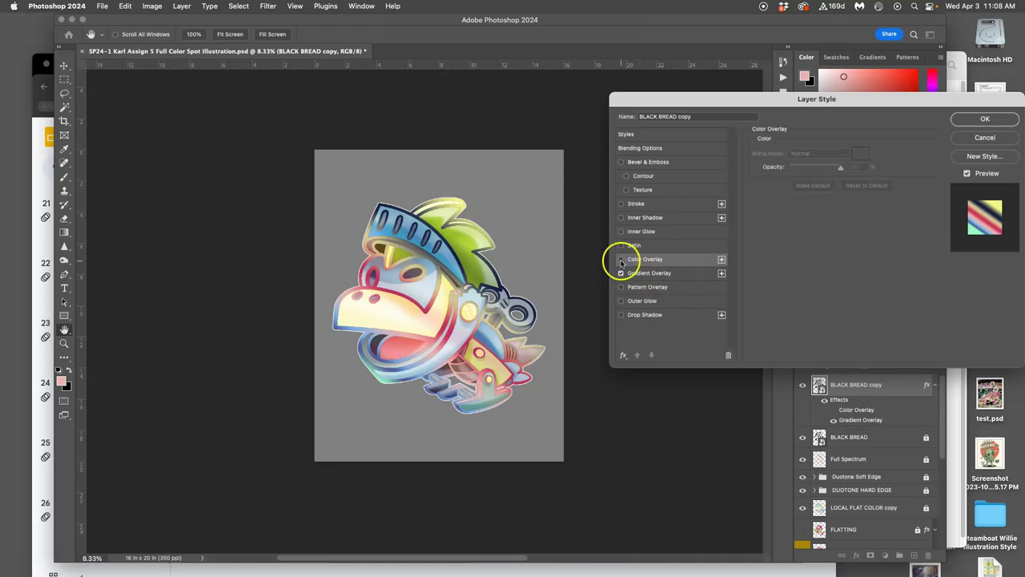
click(621, 259)
drag(840, 171, 813, 171)
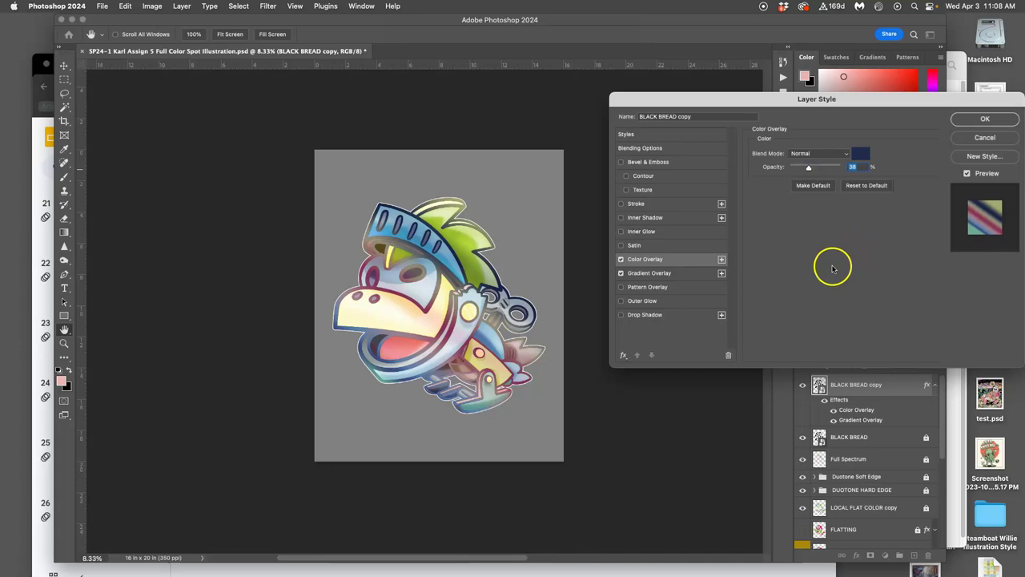
Apply the overlay effects, rasterize BLACK BREAD copy and set it to Hard Light.
click(983, 120)
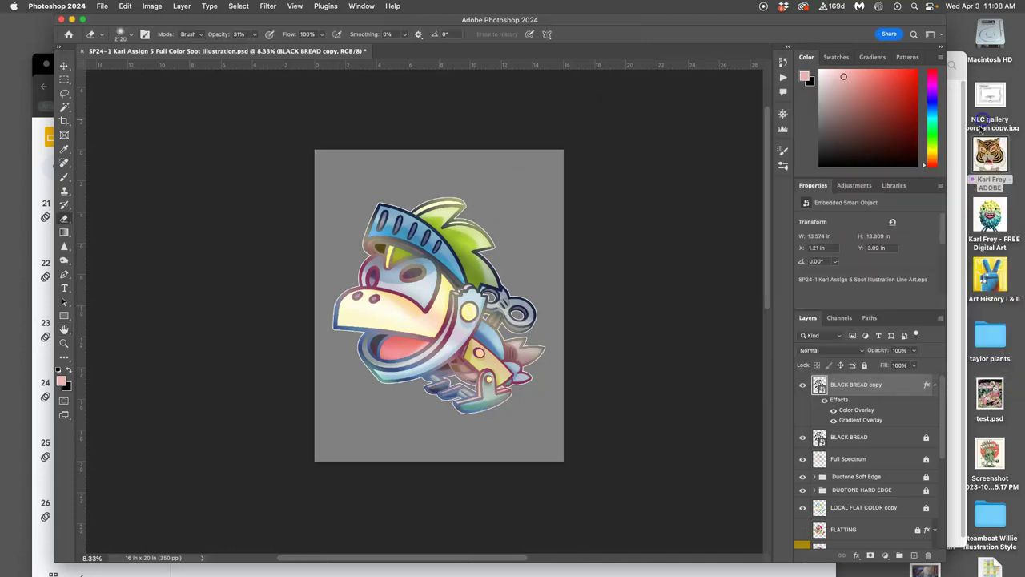
click(804, 388)
click(803, 388)
click(825, 350)
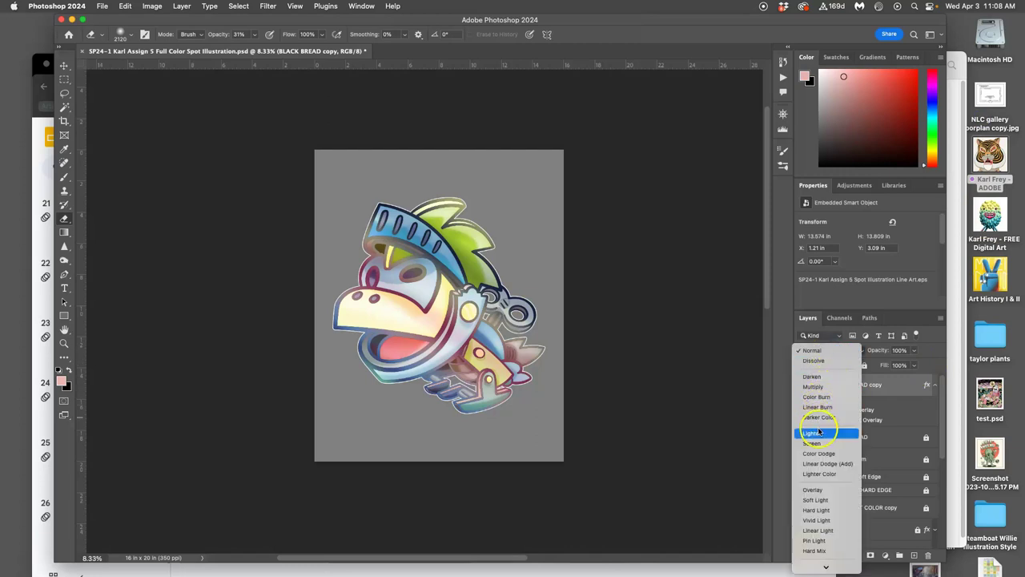
click(886, 390)
right_click(890, 390)
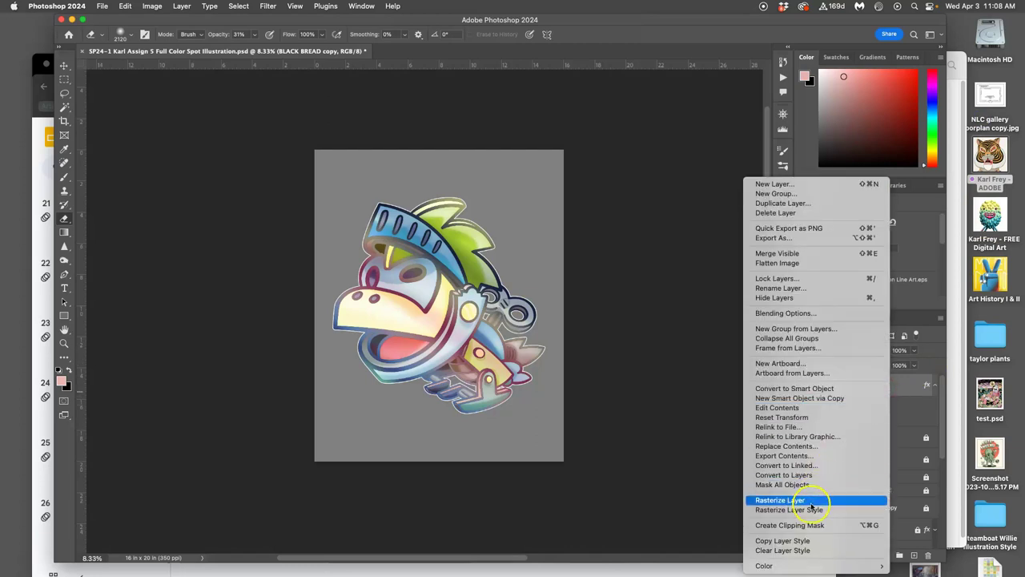
click(854, 510)
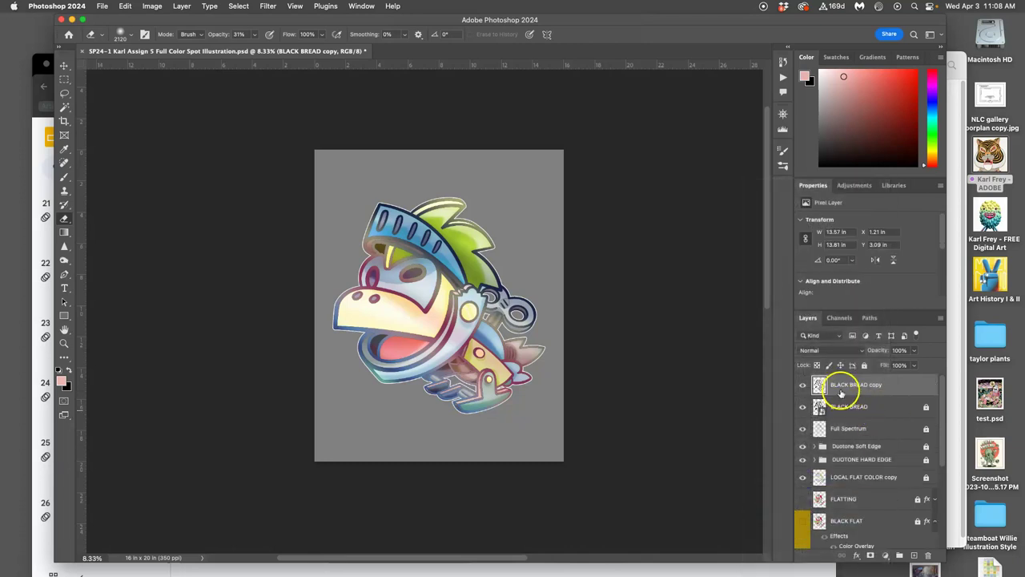
click(819, 350)
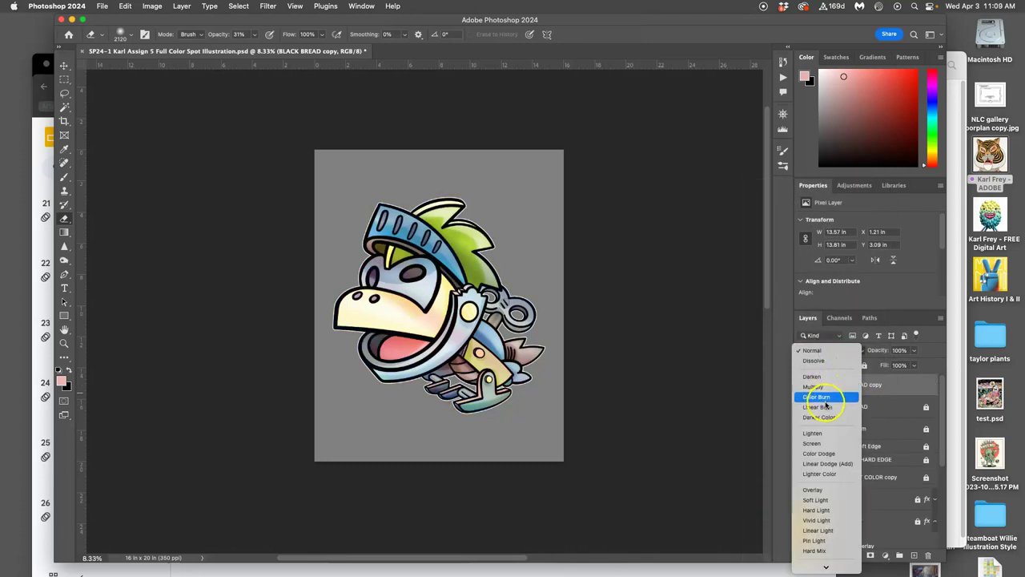
click(818, 510)
Zoom in on the dinosaur's mouth and compare the artwork with and without the copy.
key(super+plus)
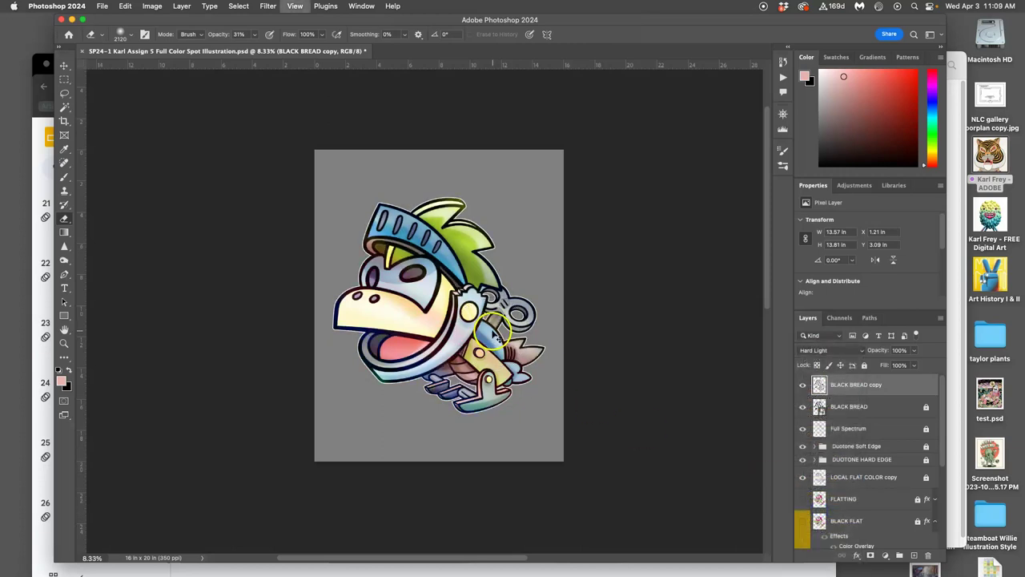
key(super+plus)
scroll(520, 364, down, 3)
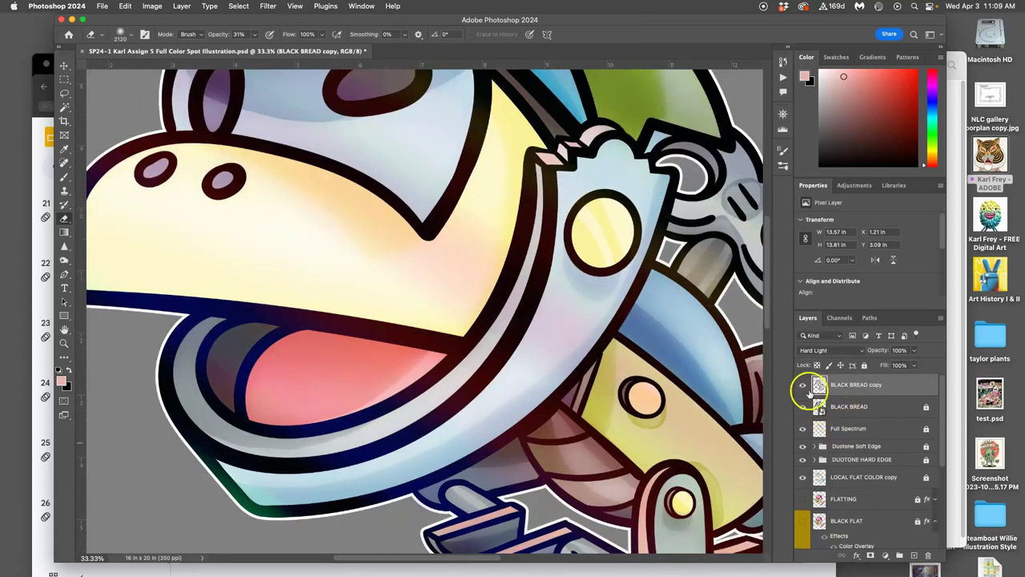
click(804, 386)
click(804, 386)
click(803, 385)
click(803, 385)
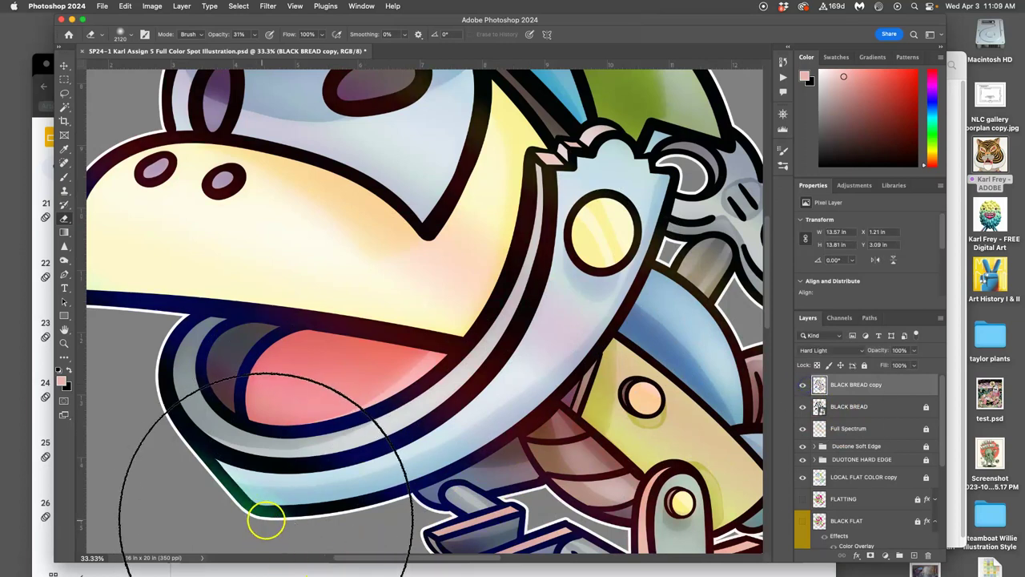
scroll(606, 411, right, 5)
key(super+minus)
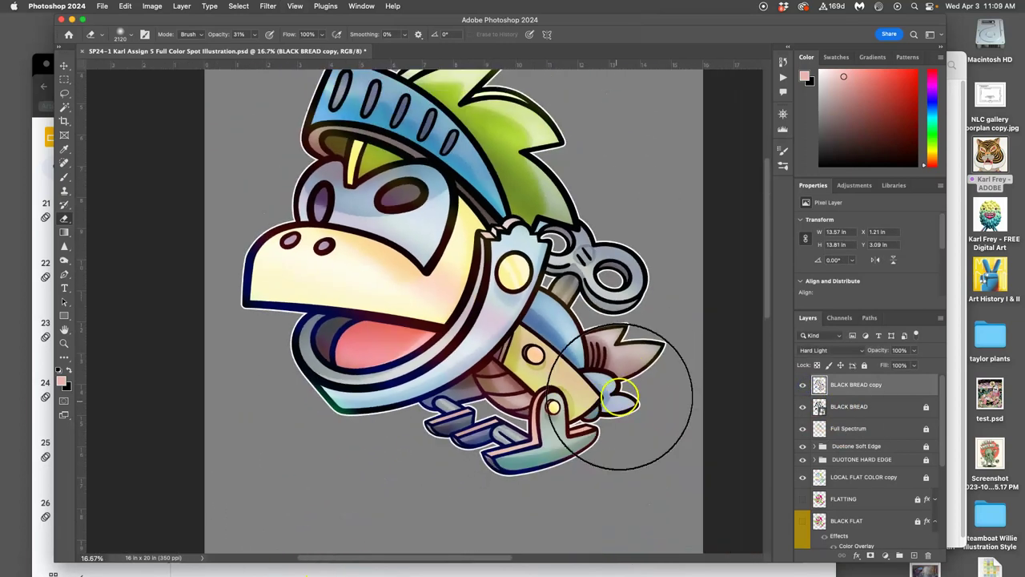
scroll(657, 381, up, 3)
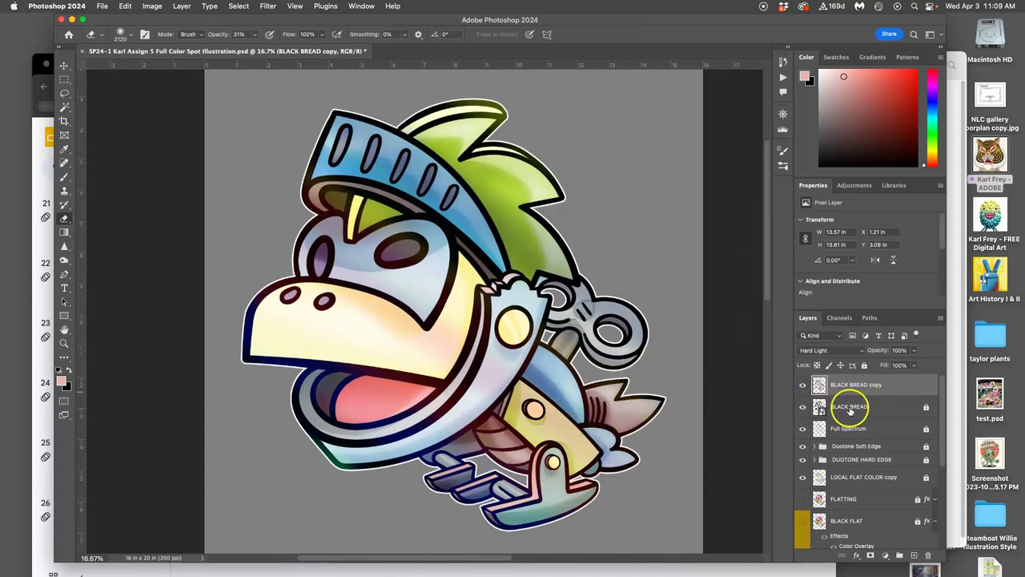
click(803, 385)
click(803, 386)
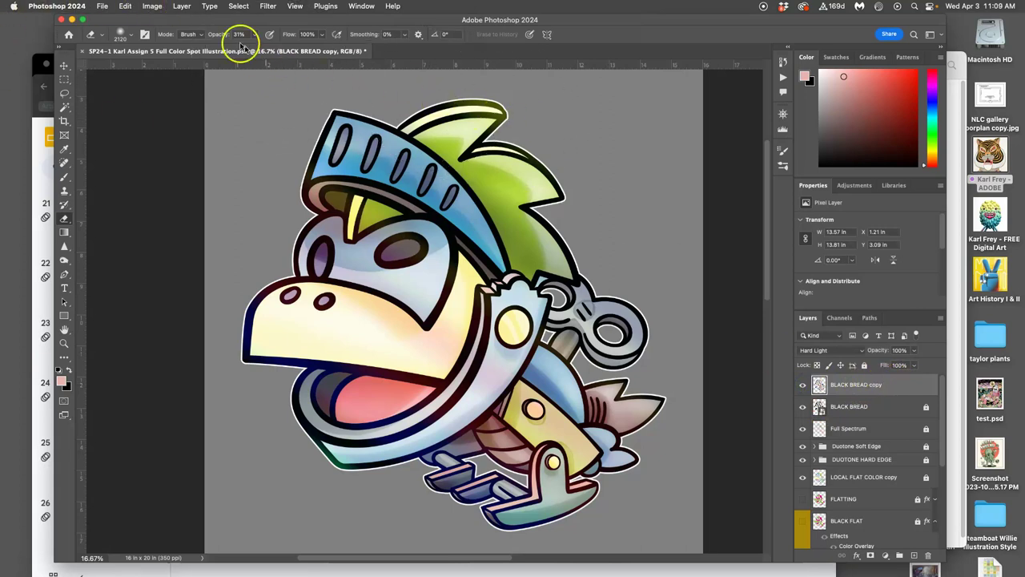
Apply Levels to BLACK BREAD copy with midtone 1.4 and output white 236, then compare.
click(152, 6)
mouse_move(164, 36)
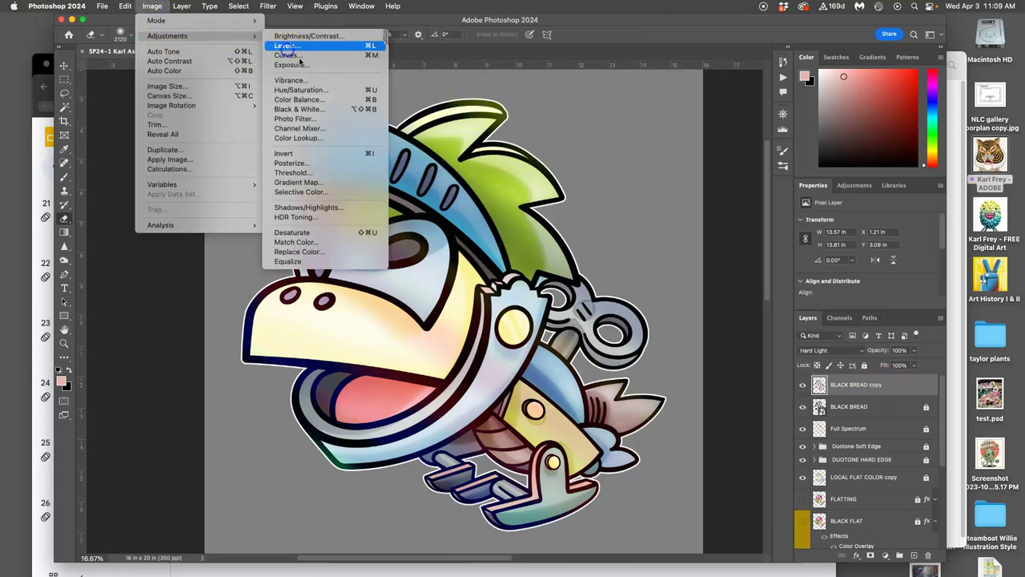
click(288, 46)
mouse_move(723, 215)
mouse_down()
mouse_move(687, 213)
mouse_move(732, 215)
mouse_move(679, 212)
mouse_move(705, 214)
mouse_up()
mouse_move(790, 258)
mouse_down()
mouse_move(777, 259)
mouse_move(787, 259)
mouse_up()
drag(786, 260, 782, 260)
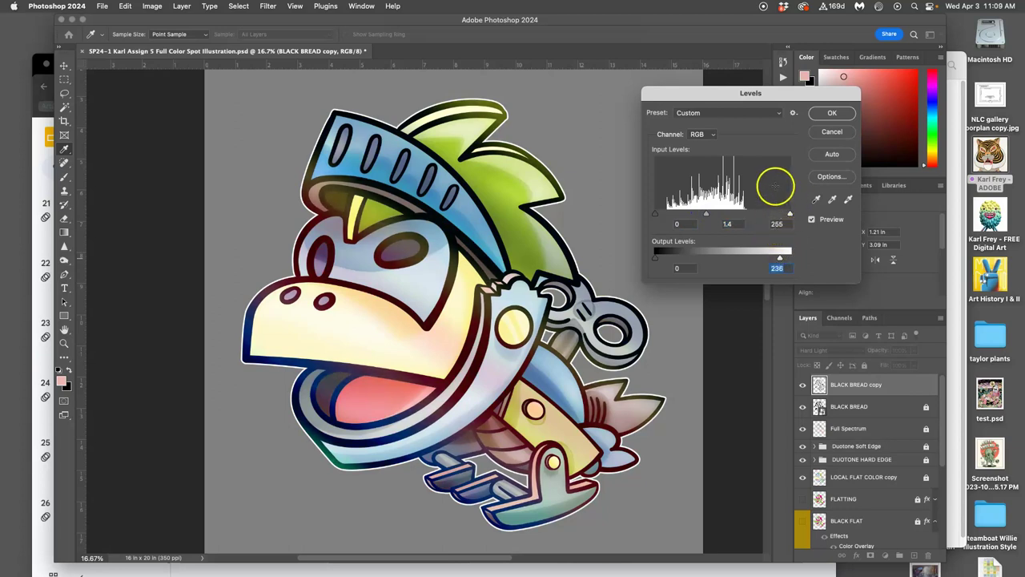
click(833, 113)
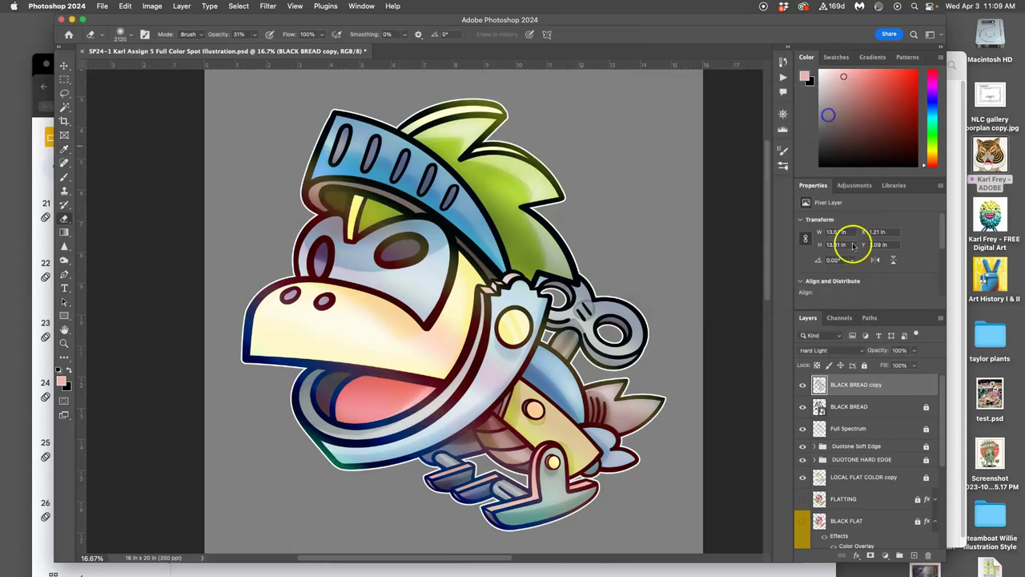
click(803, 385)
click(804, 387)
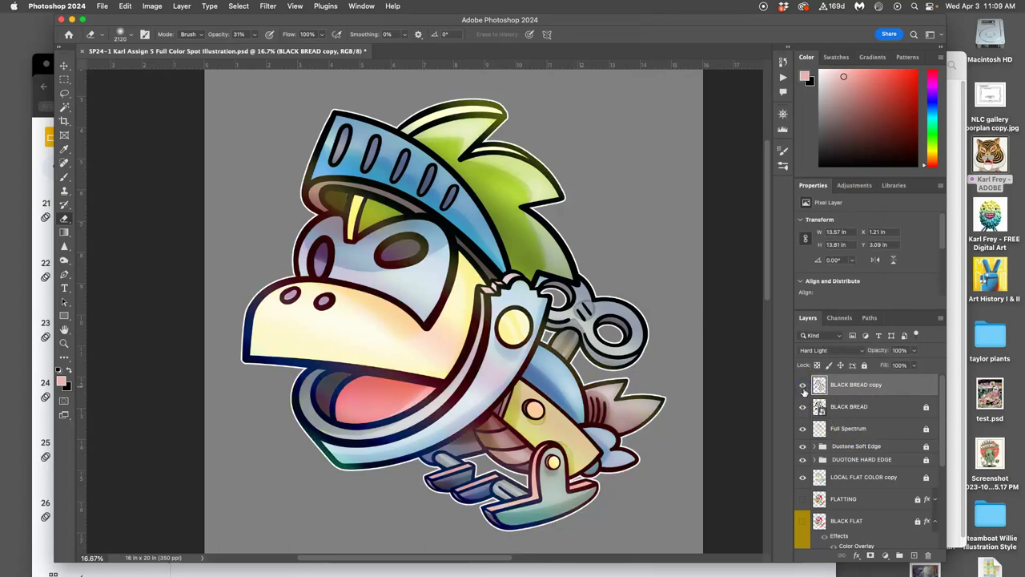
In the copy's Layer Style, try and remove an Outer Glow, then enable Inner Glow.
click(902, 389)
double_click(902, 390)
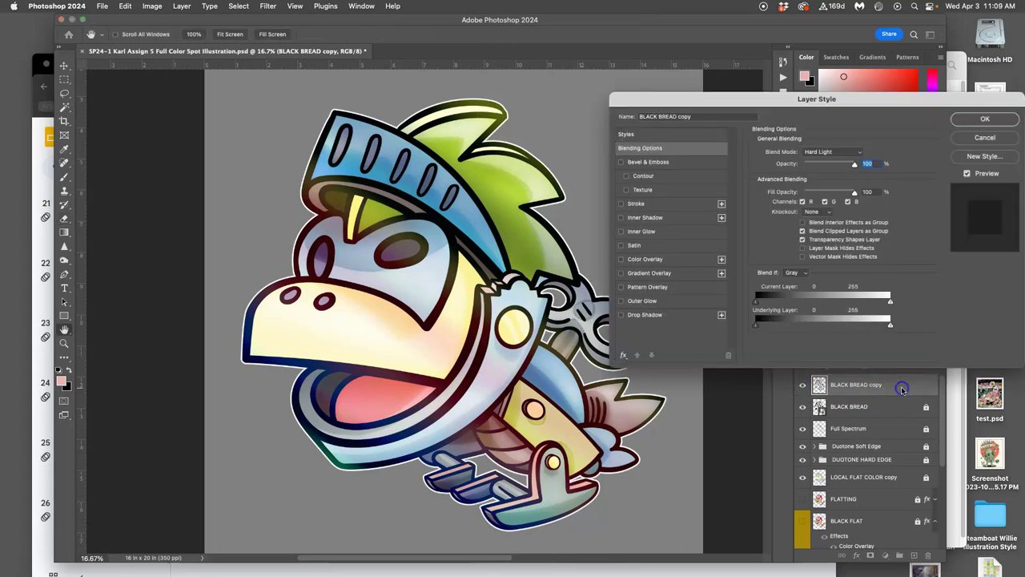
click(621, 303)
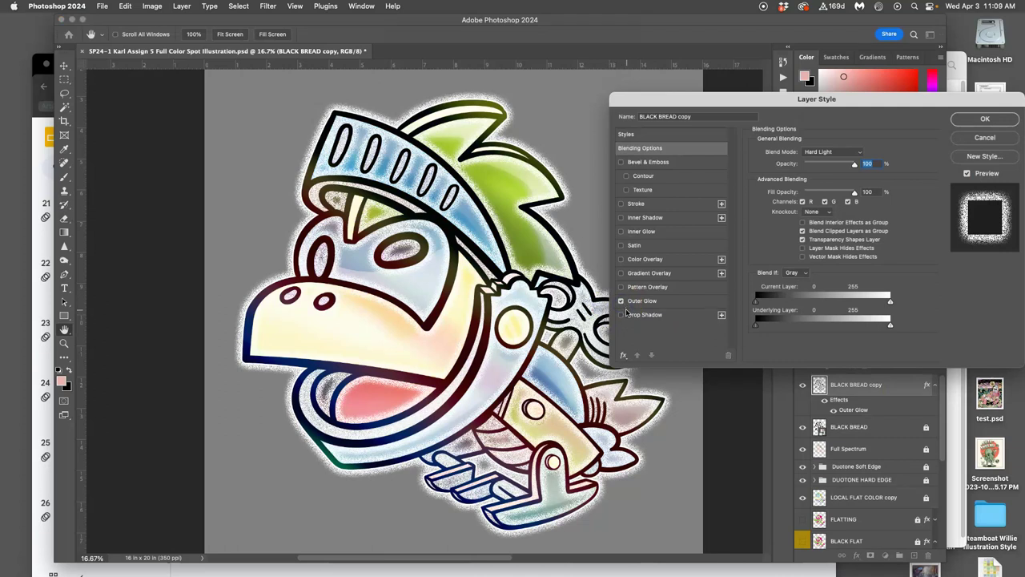
click(621, 301)
click(621, 231)
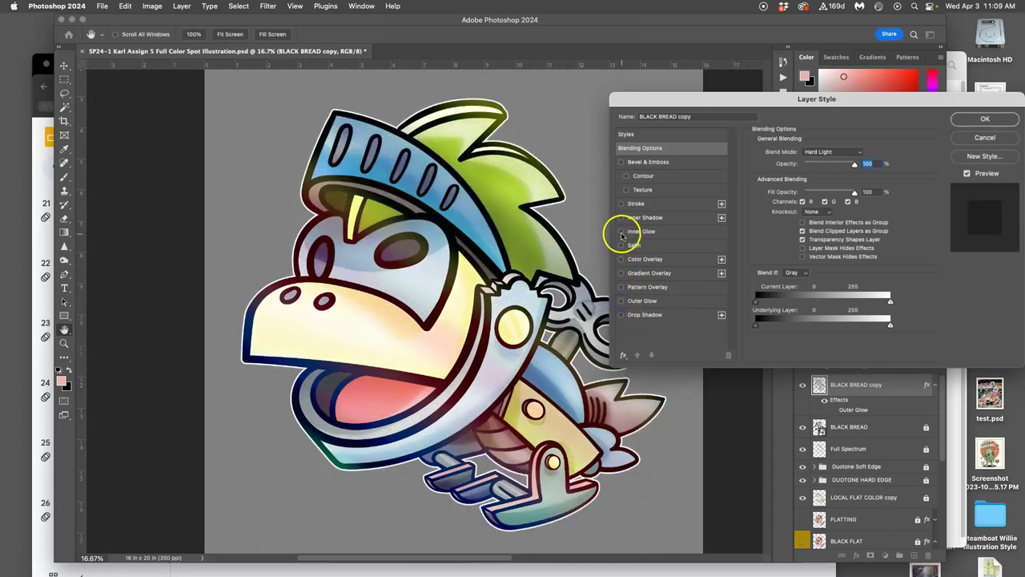
click(637, 231)
Set the Inner Glow to Normal blending, dark green, 84% opacity and about 76 px size.
click(819, 152)
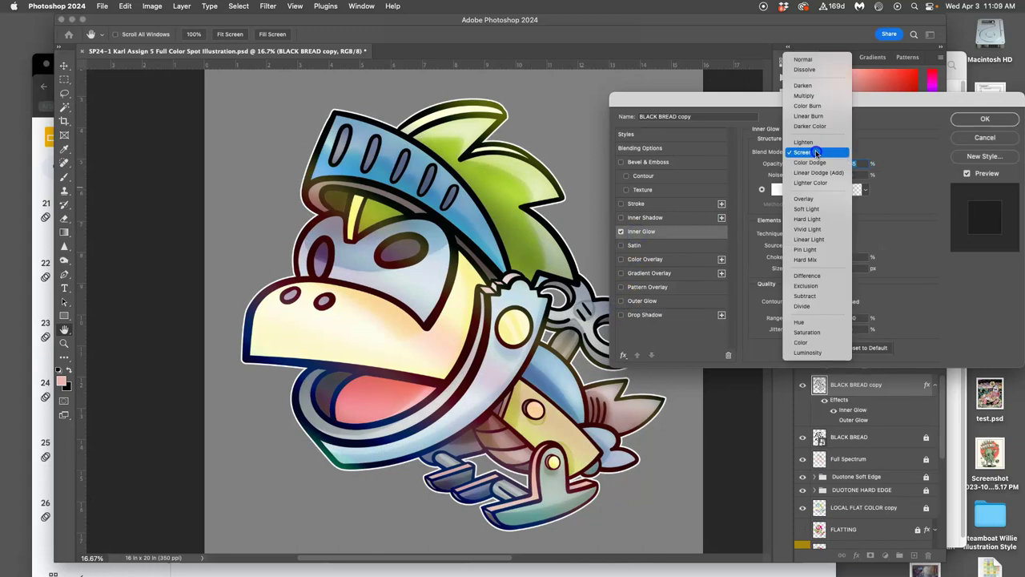
click(801, 59)
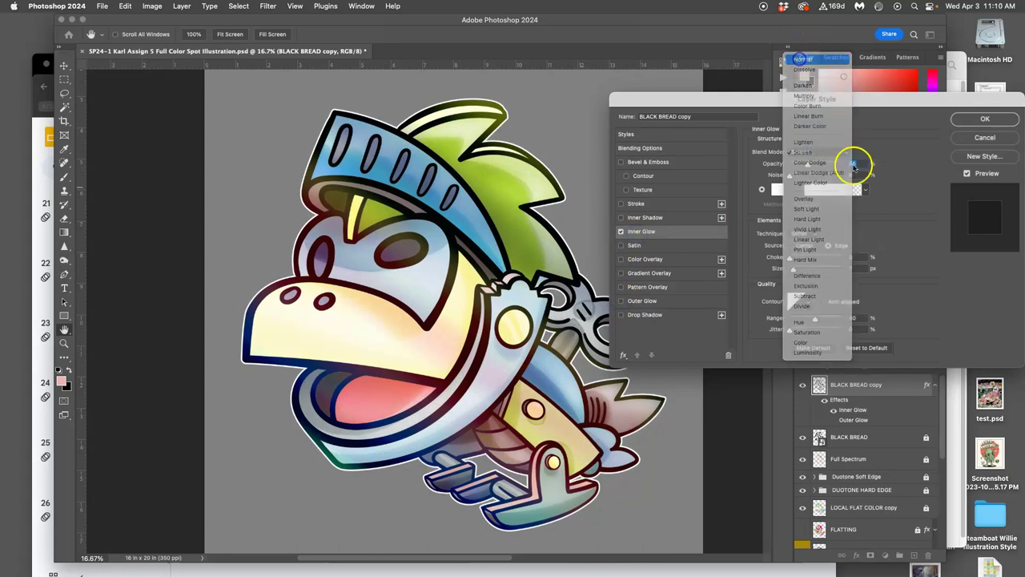
click(777, 190)
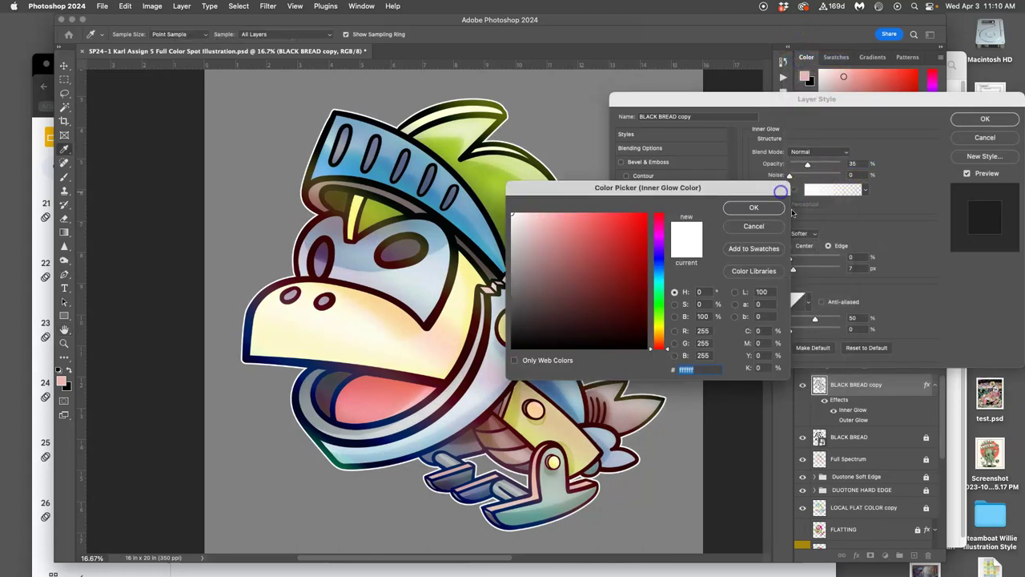
click(657, 303)
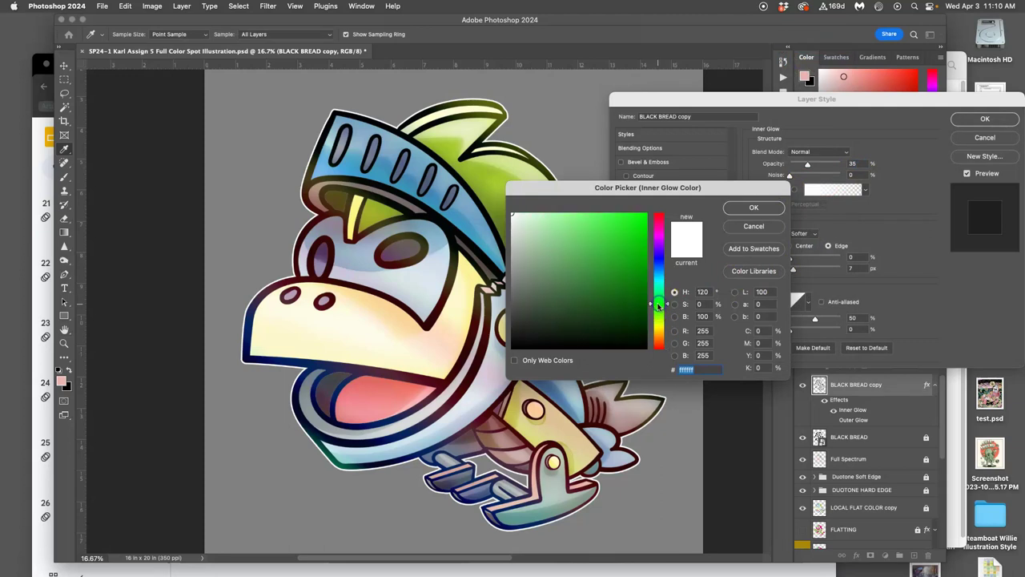
click(582, 319)
drag(585, 316, 597, 295)
click(753, 208)
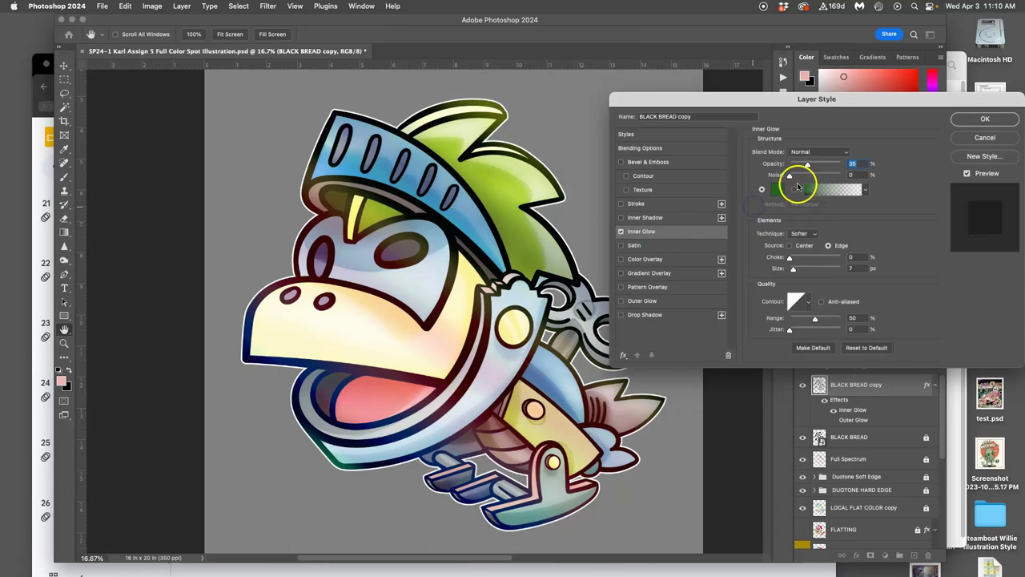
drag(808, 164, 829, 164)
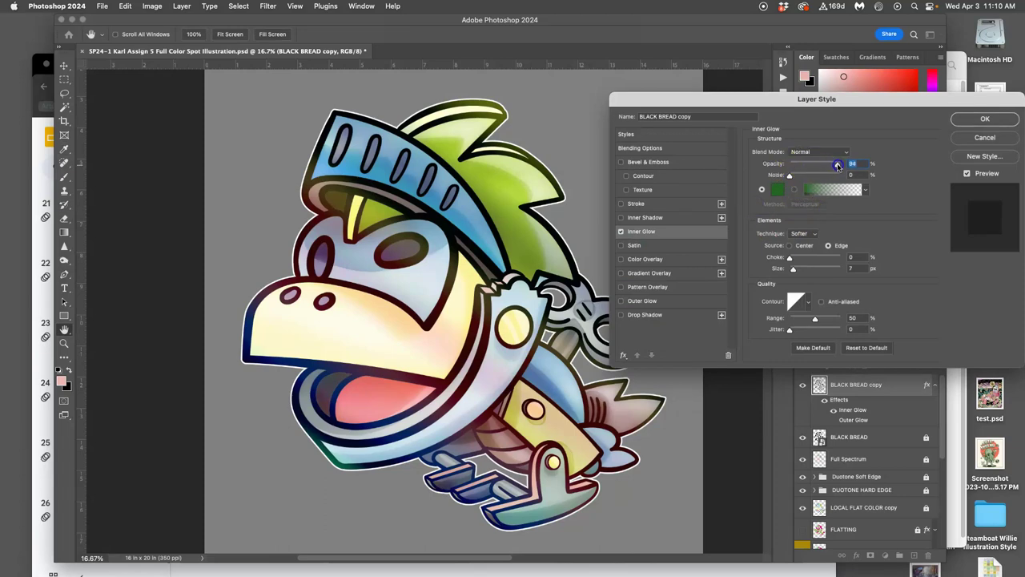
drag(794, 268, 811, 270)
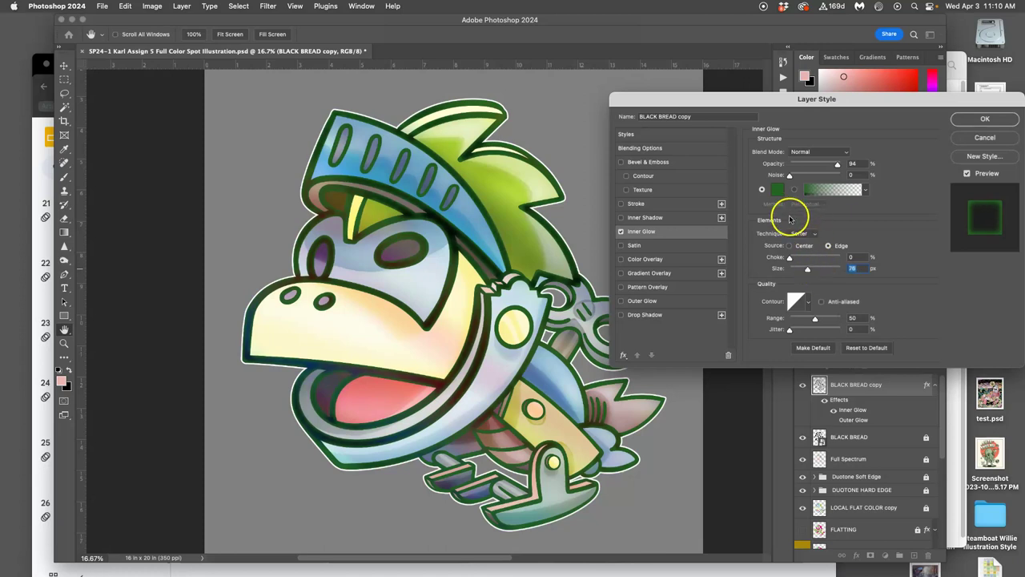
Change the BLACK BREAD copy inner glow to a darker green with 13% noise, and apply it.
click(780, 193)
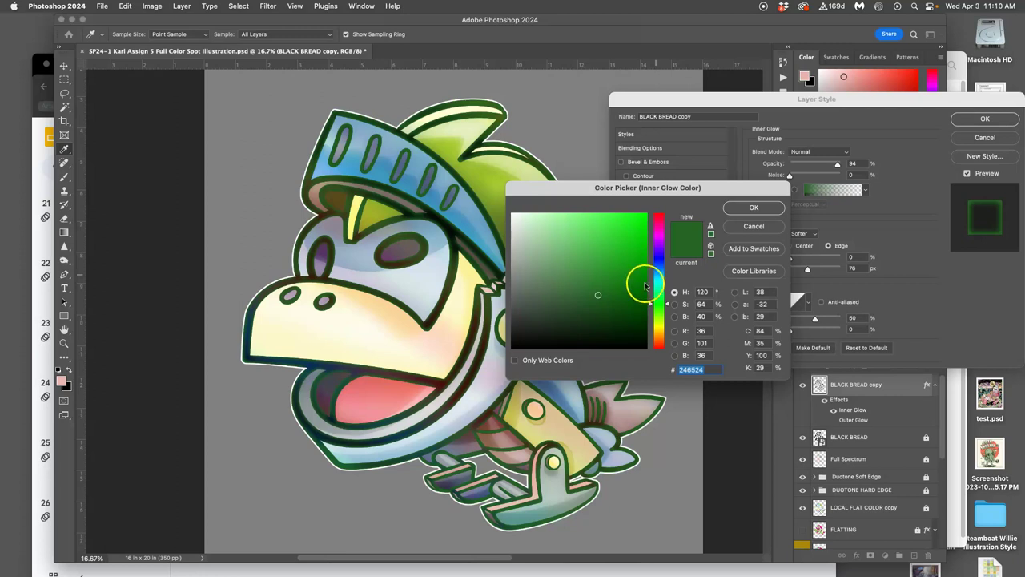
click(614, 313)
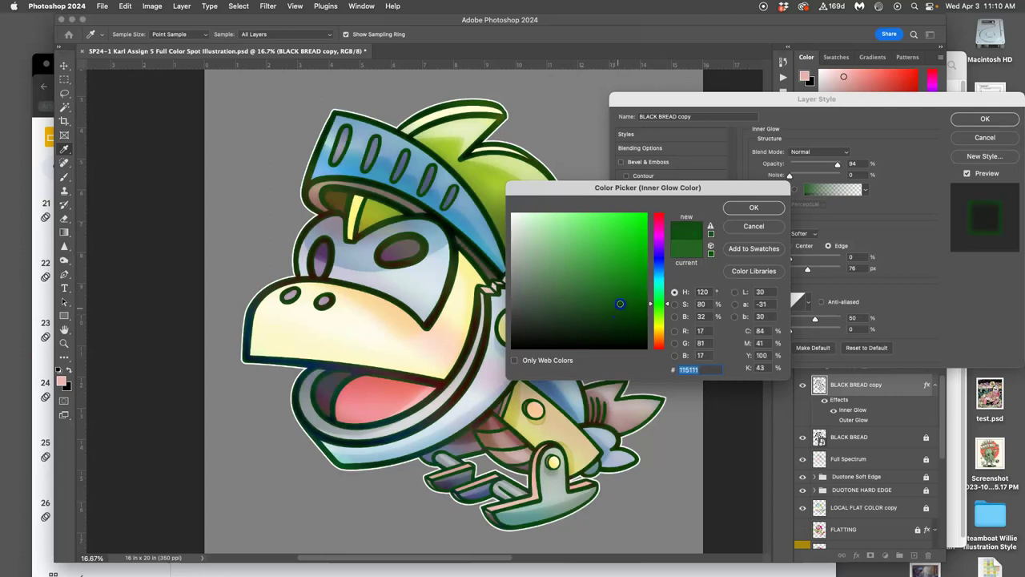
click(757, 207)
drag(790, 176, 809, 176)
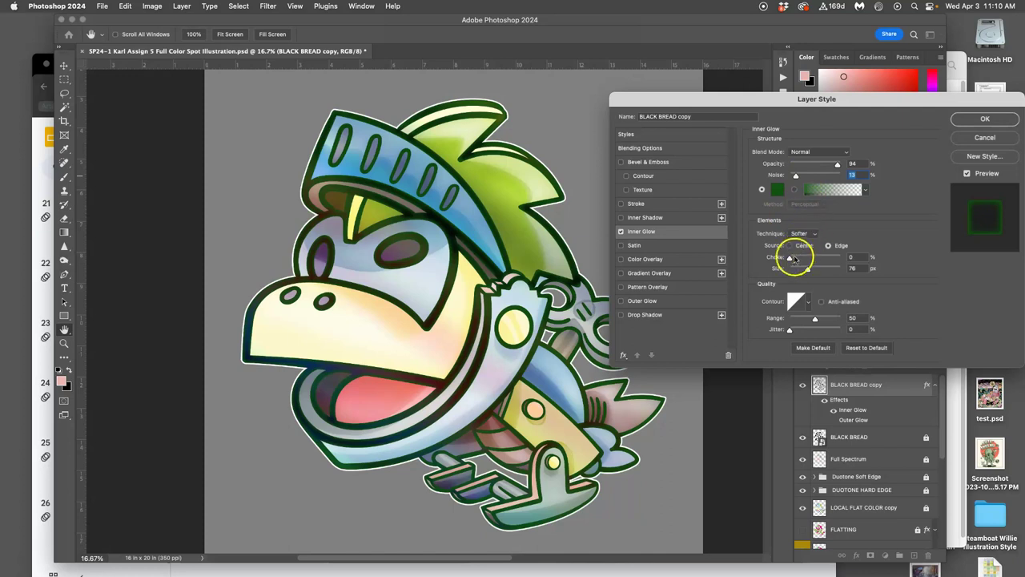
mouse_move(790, 257)
mouse_down()
mouse_move(817, 257)
mouse_move(789, 257)
mouse_up()
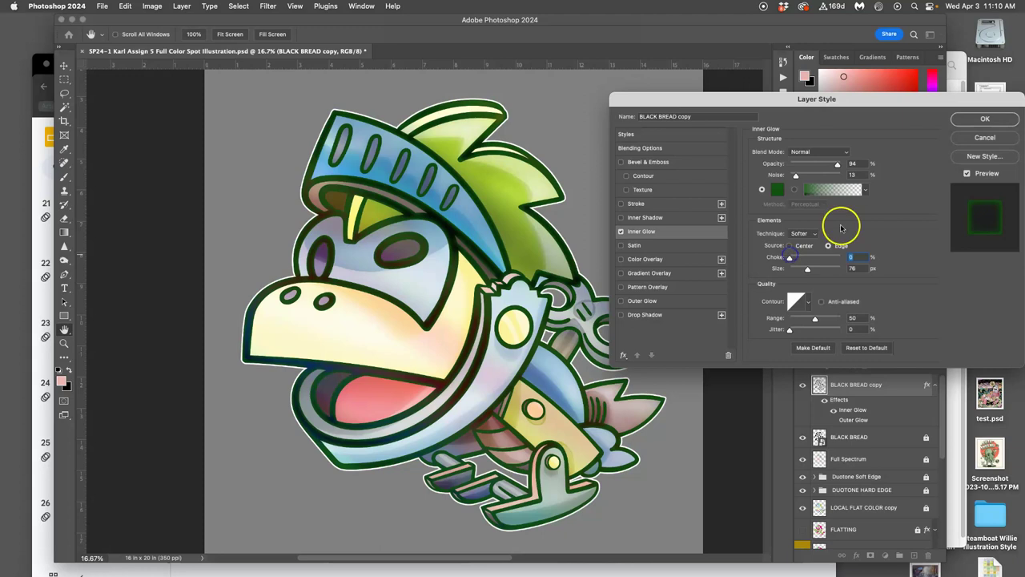
click(958, 119)
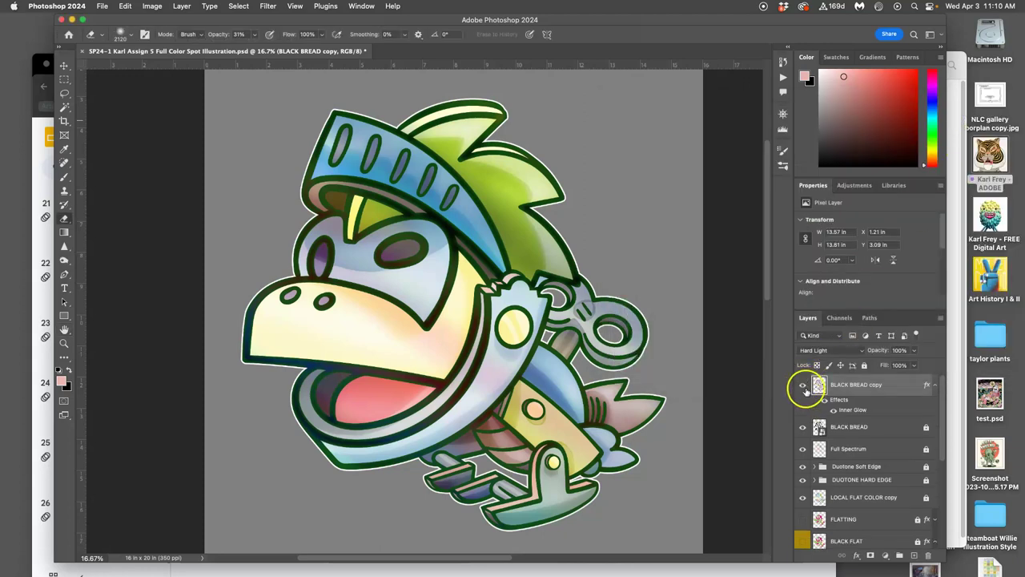
Toggle the layer and its inner glow to compare, then reopen the style and lower the opacity to 84%.
click(803, 385)
click(804, 386)
click(823, 400)
click(823, 402)
click(824, 402)
click(824, 402)
double_click(839, 409)
drag(857, 165, 837, 166)
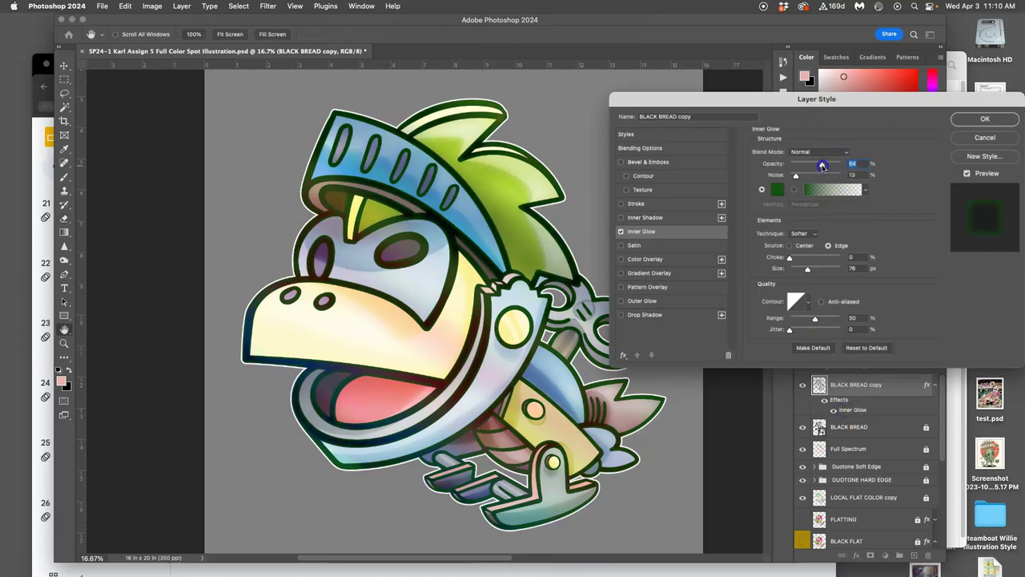
Close Layer Style, zoom out to the whole page, and rename BLACK BREAD copy to COLOR HOLDS.
click(969, 122)
key(e)
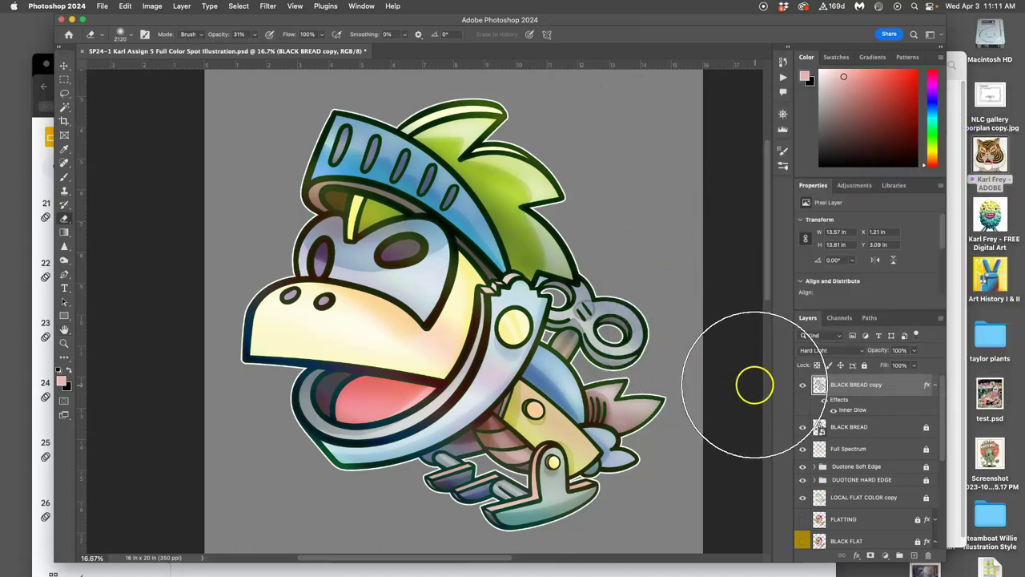
key(super+minus)
scroll(674, 379, right, 2)
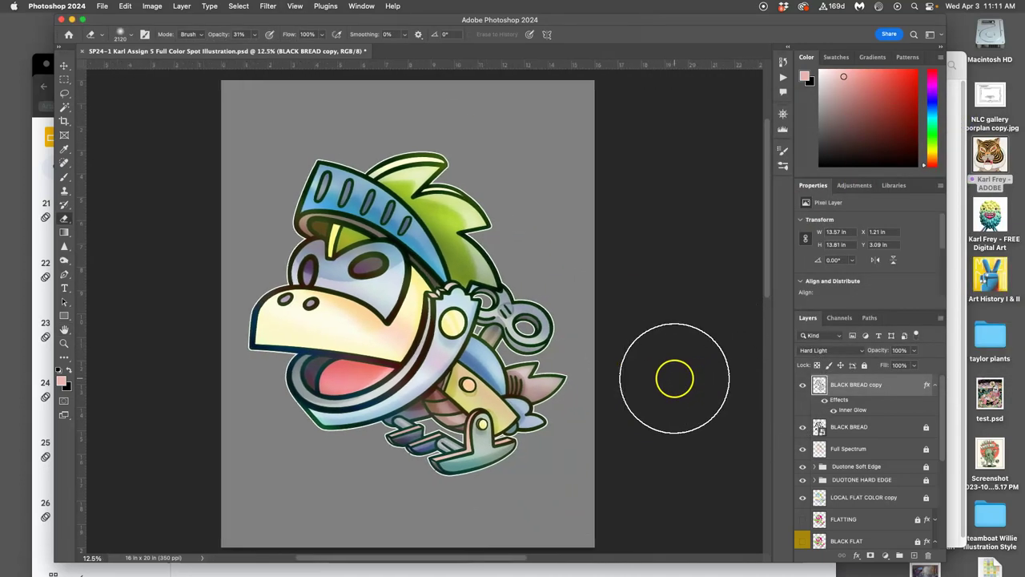
double_click(840, 385)
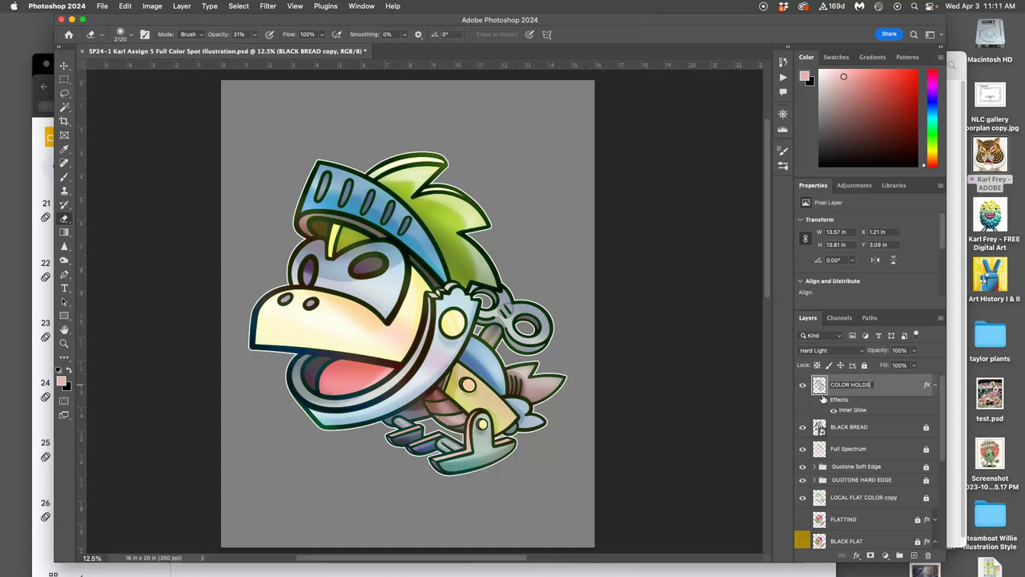
click(622, 572)
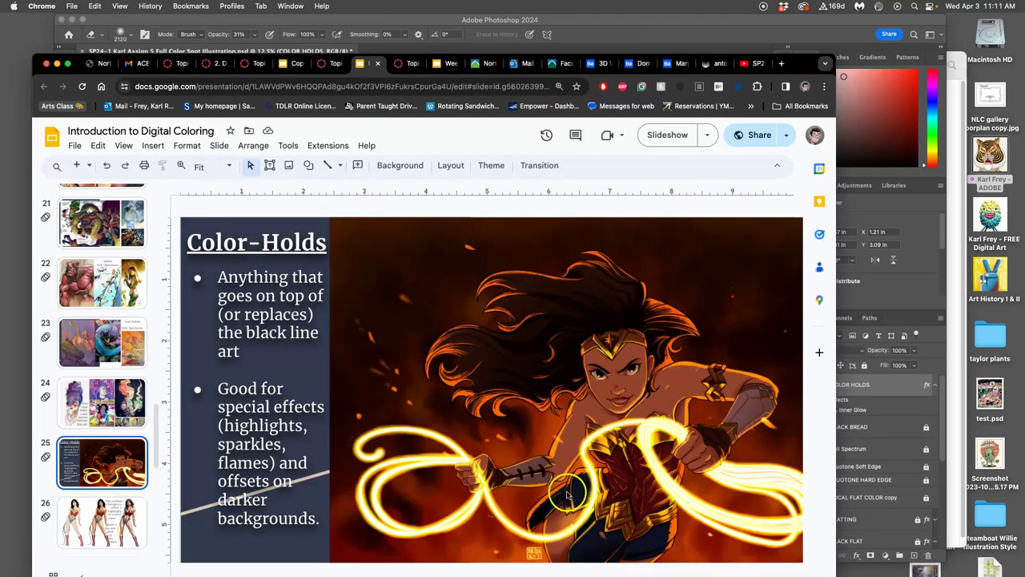
Browse lesson slides 26–30, settle on slide 28's lemon Digital Coloring Primer, then return to Photoshop.
click(109, 507)
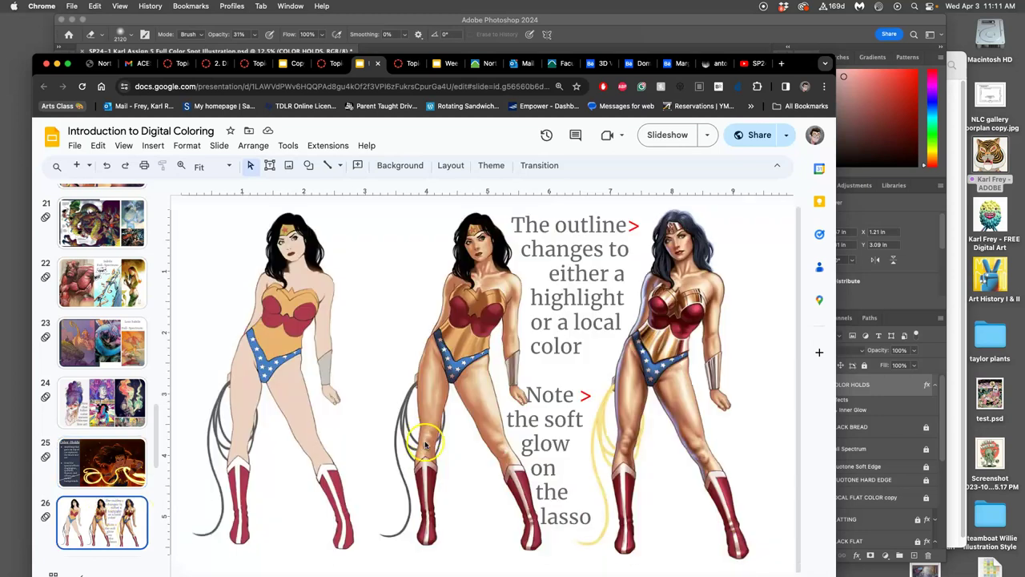
scroll(120, 480, down, 2)
click(120, 501)
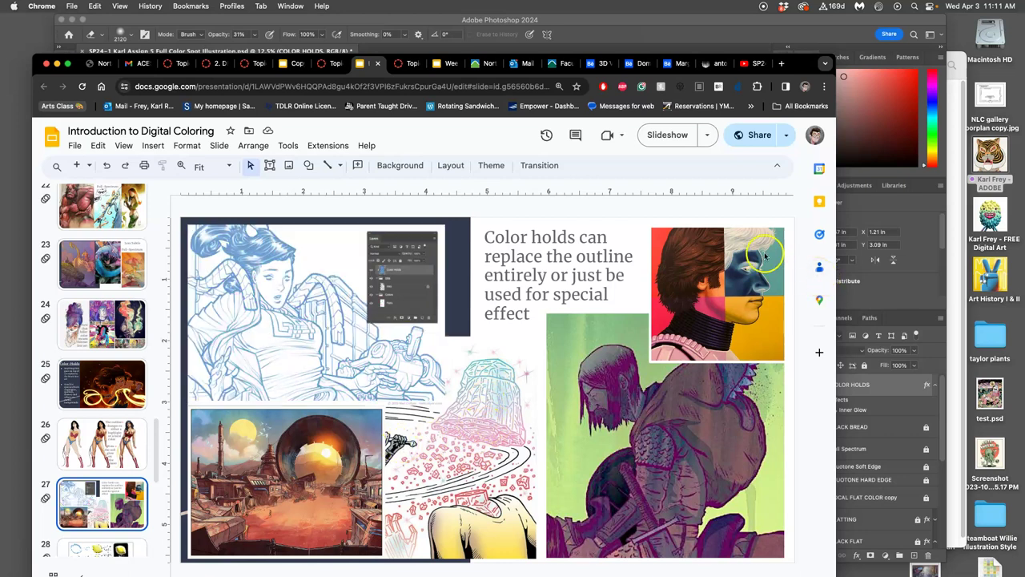
click(104, 548)
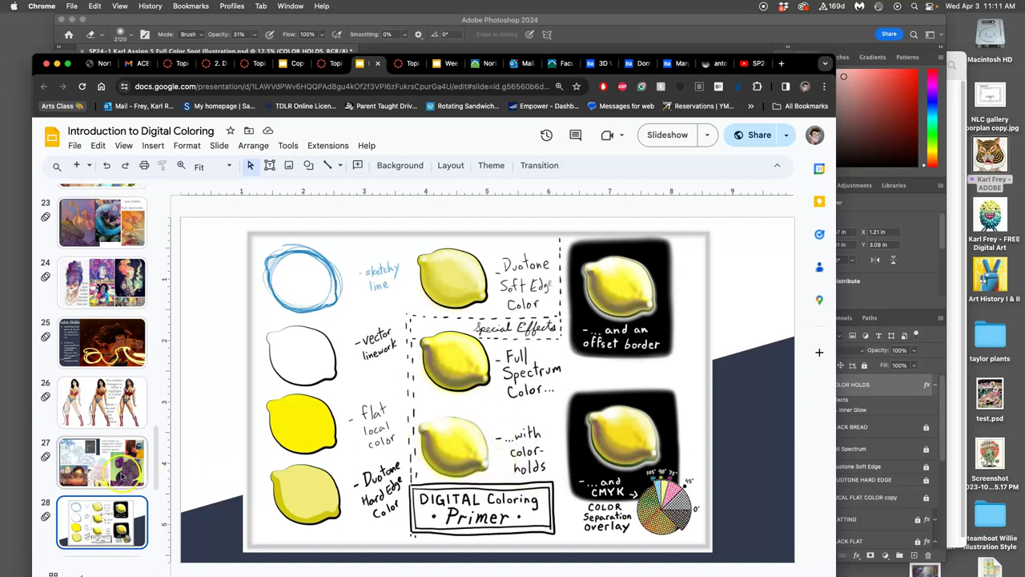
scroll(112, 481, down, 2)
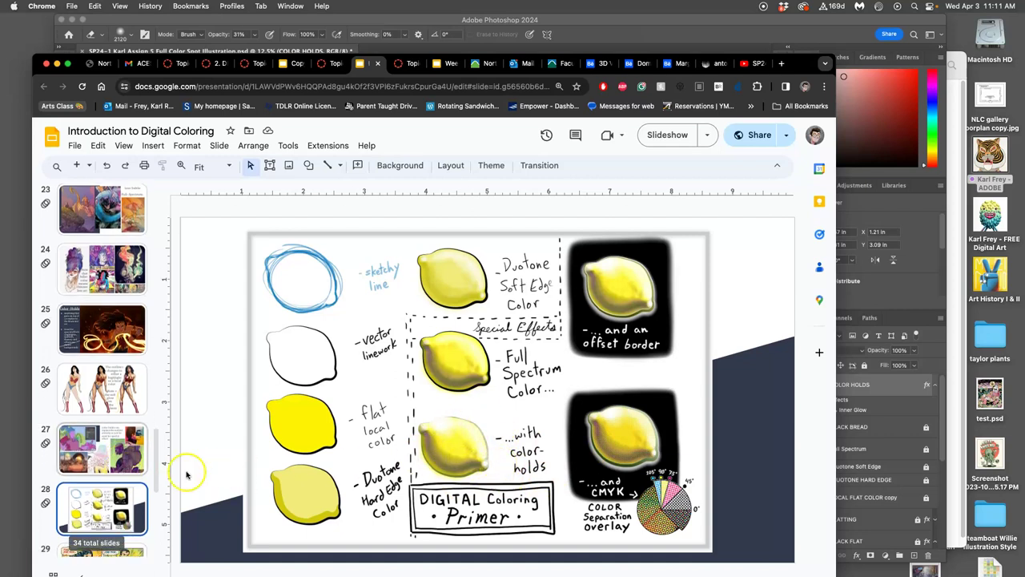
scroll(120, 481, down, 5)
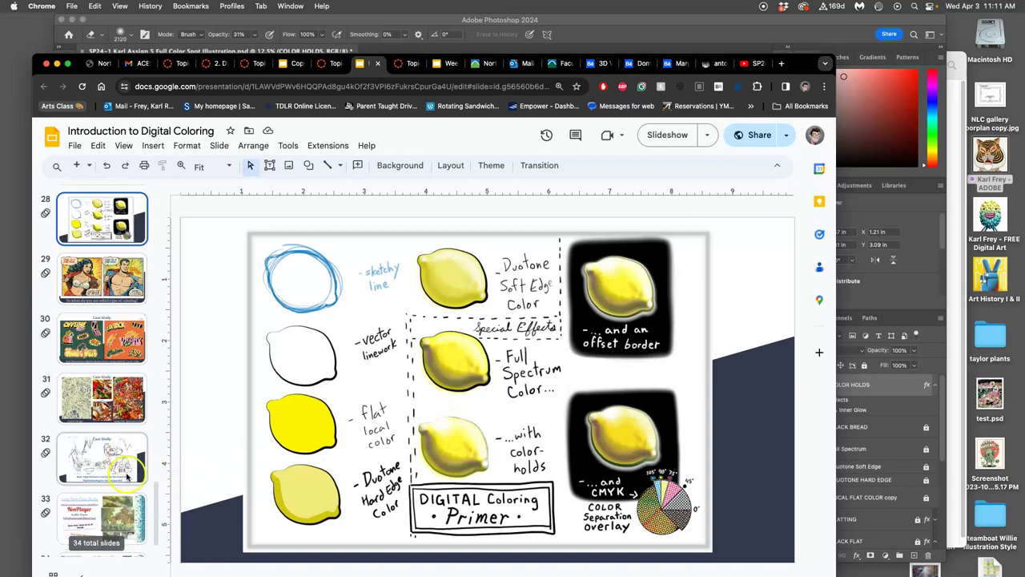
click(112, 329)
click(103, 276)
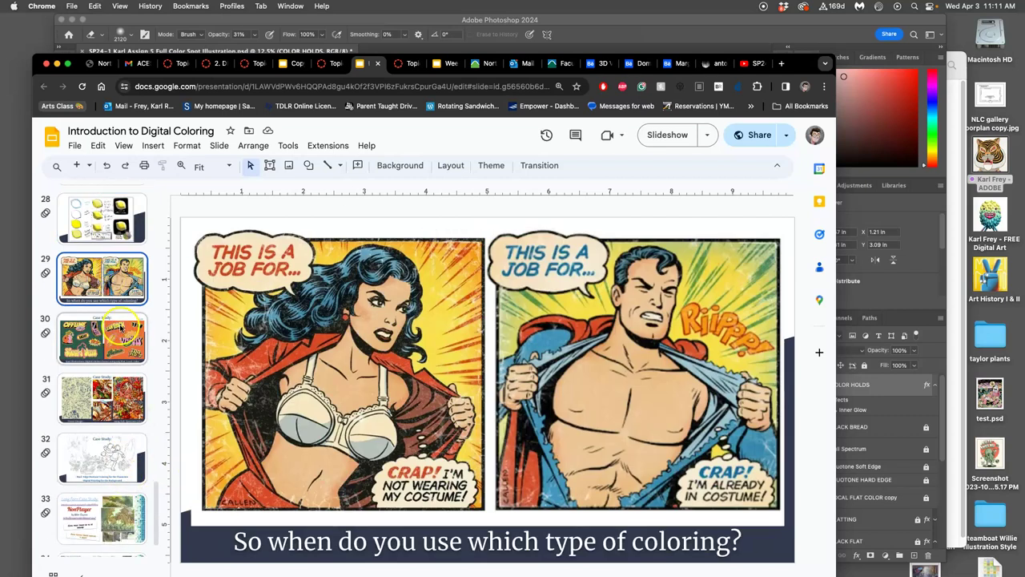
scroll(119, 282, up, 2)
click(118, 282)
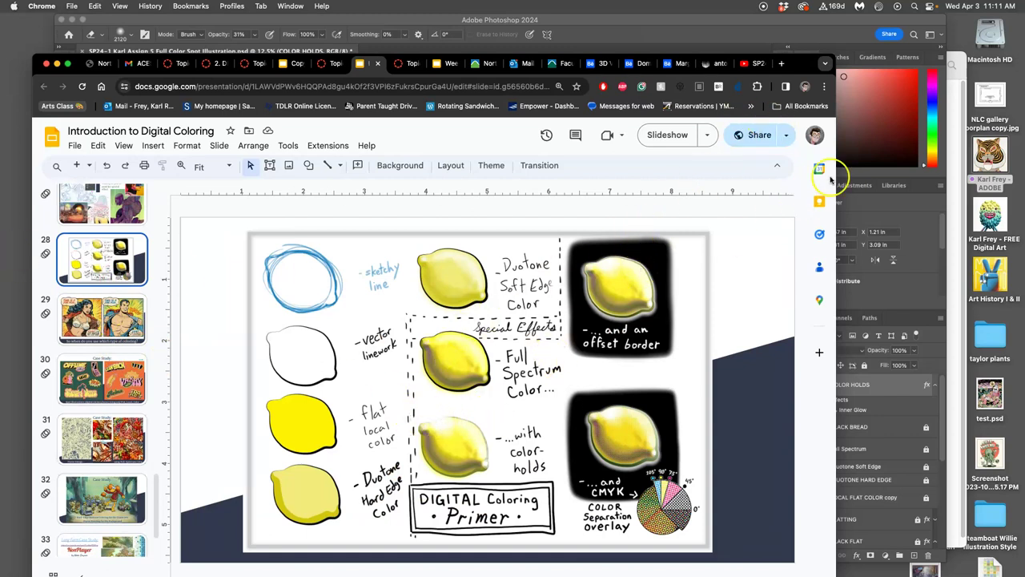
click(879, 216)
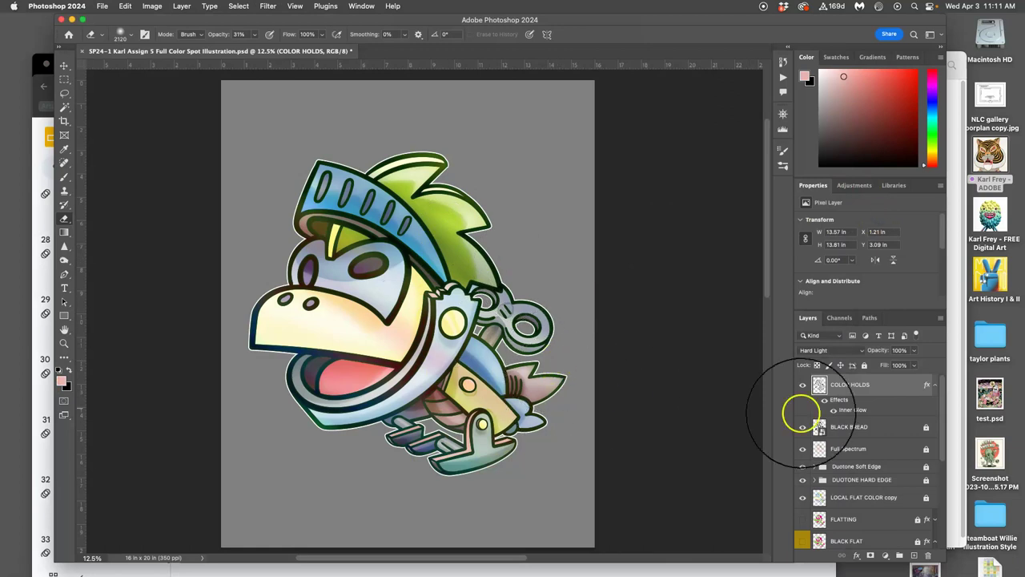
Add an empty layer directly above COLOR HOLDS and name it SFX.
click(887, 396)
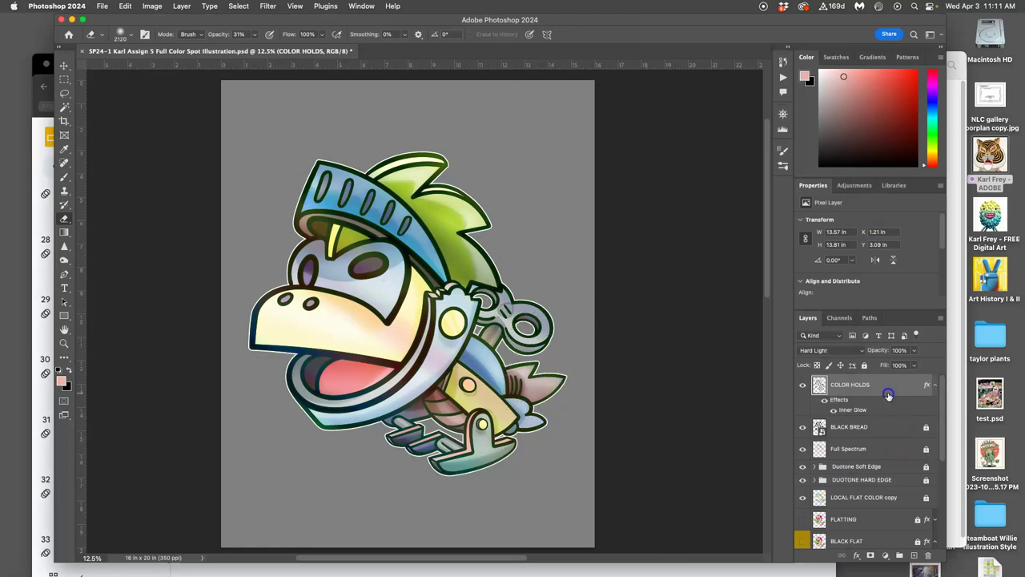
click(915, 557)
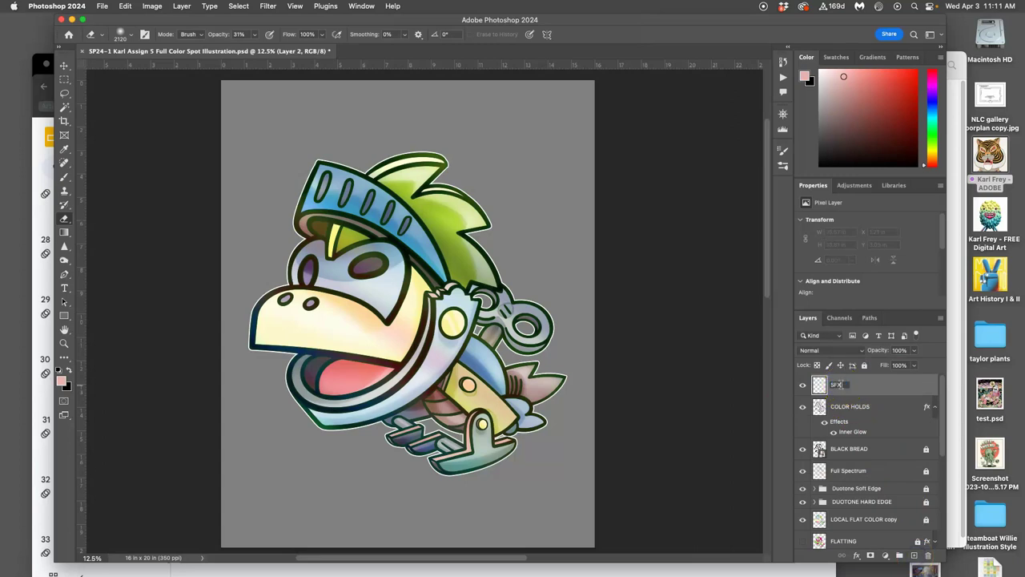
key(Return)
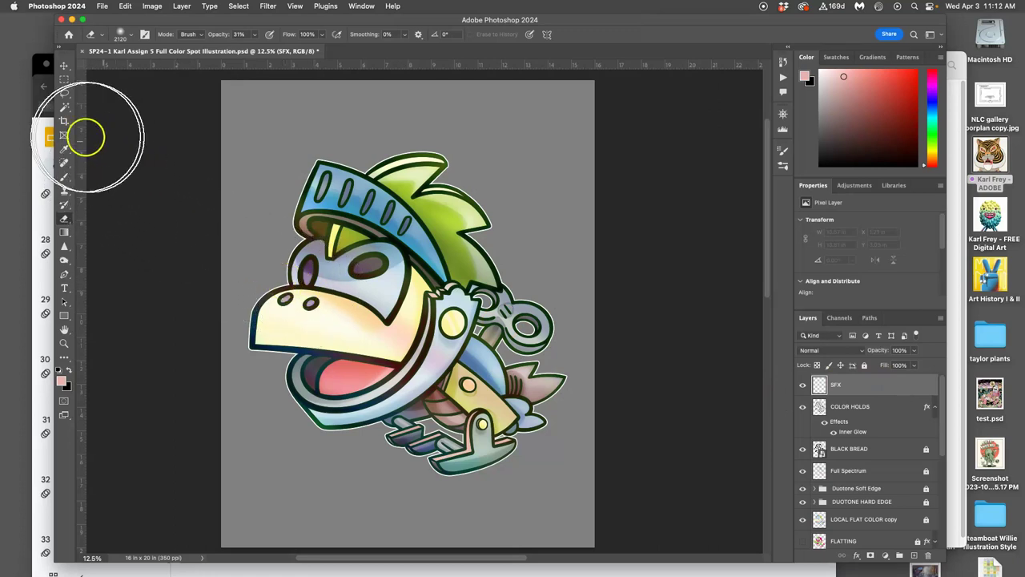
Set the foreground colour to a pale off-white cream (#e9e4c5).
key(i)
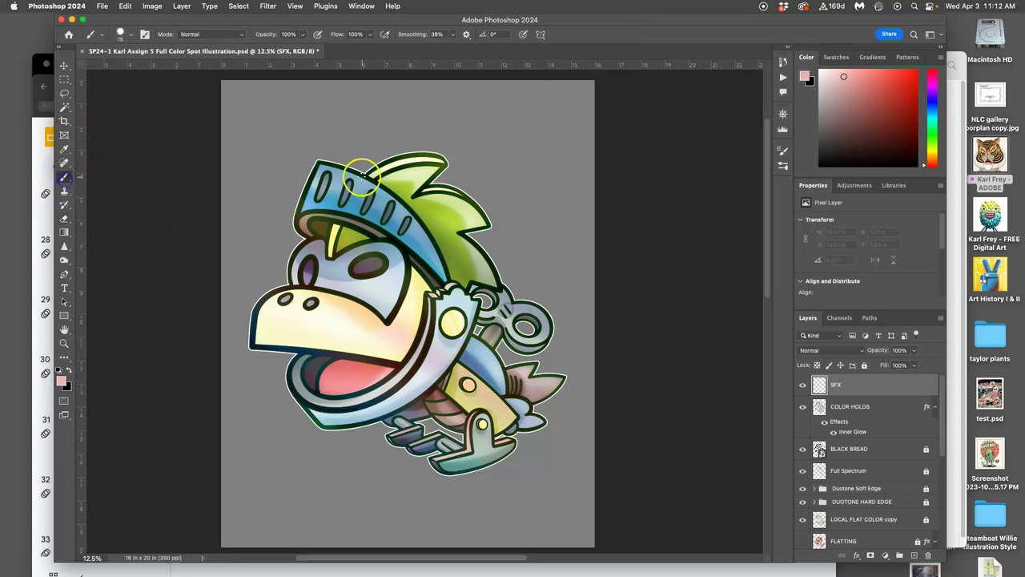
click(62, 381)
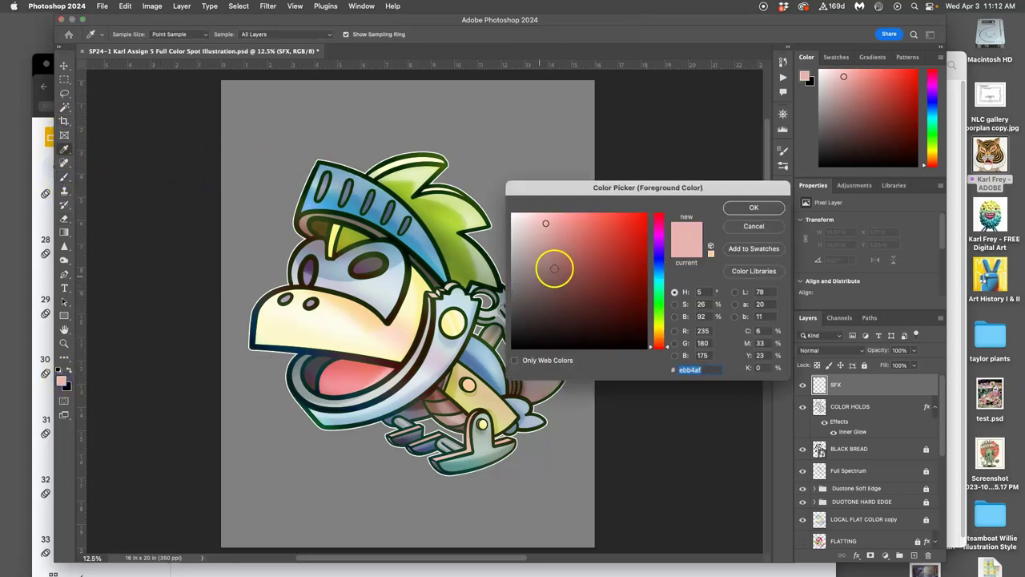
click(655, 328)
click(535, 238)
drag(535, 238, 532, 224)
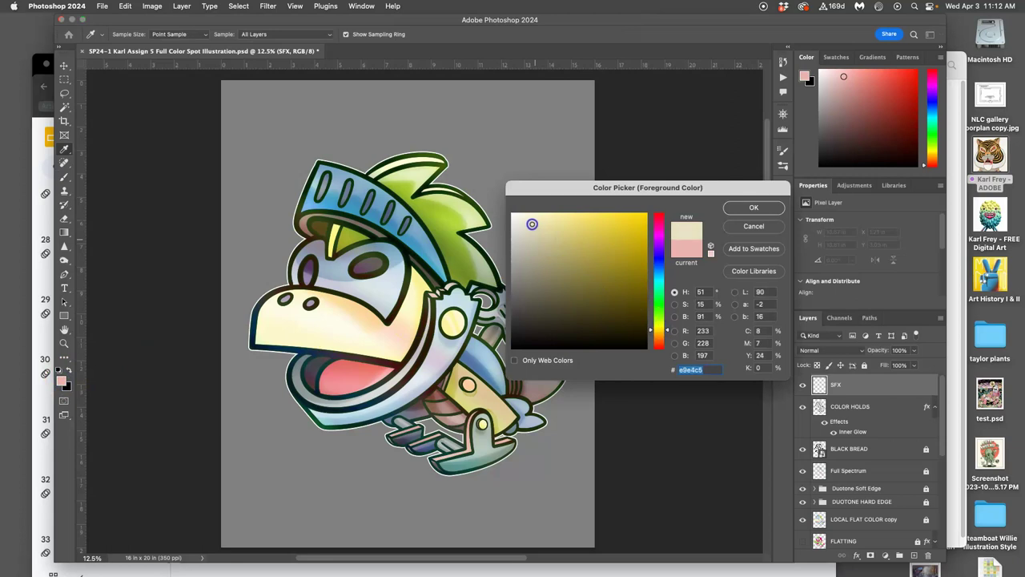
click(749, 208)
Choose the Hard Round Pressure Size brush and set its size to 86 px.
key(b)
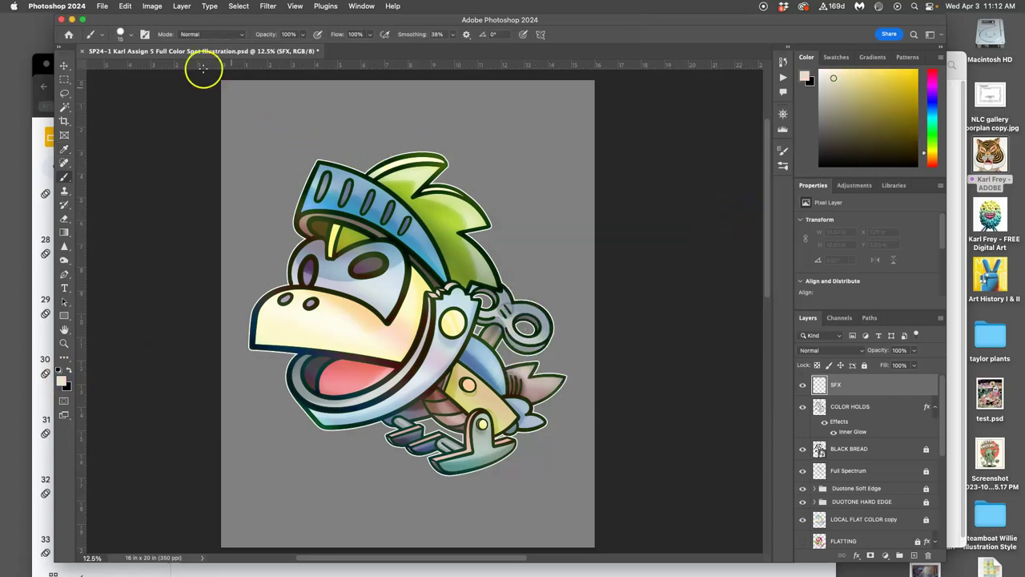
click(130, 33)
drag(133, 72, 130, 65)
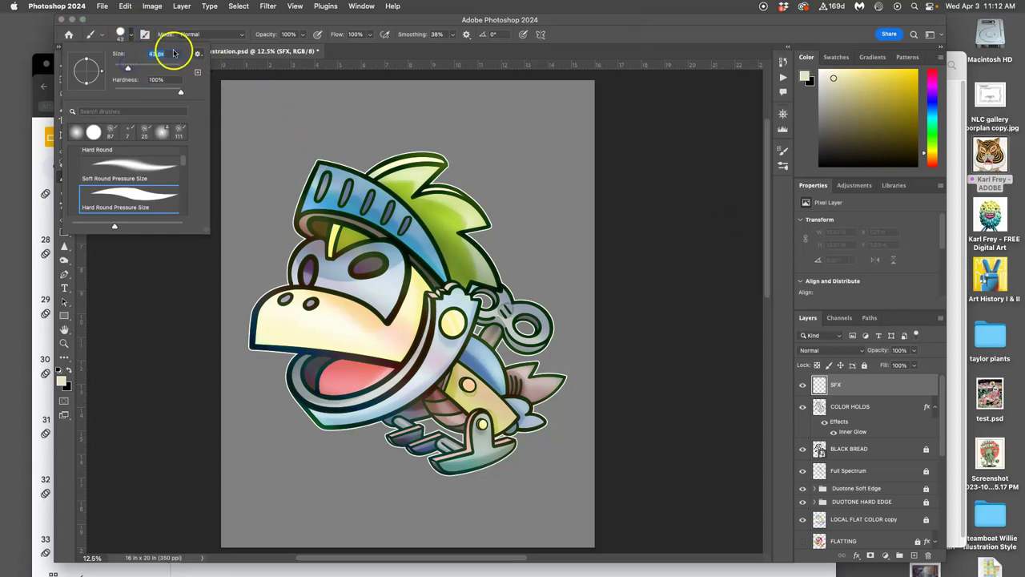
click(142, 67)
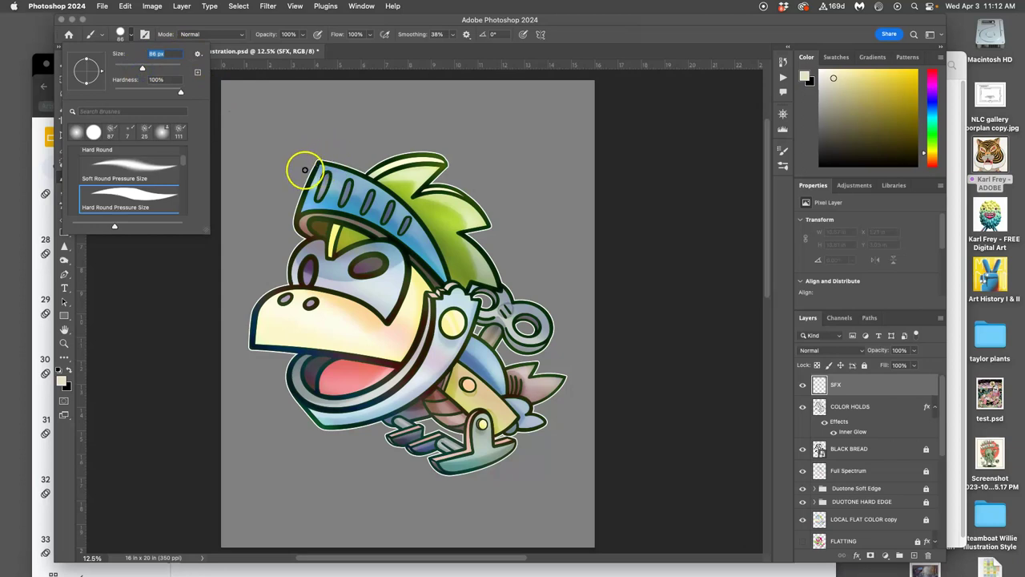
Paint cream sparkles on the snout, chain ring, neck ring and helmet top on SFX.
click(305, 171)
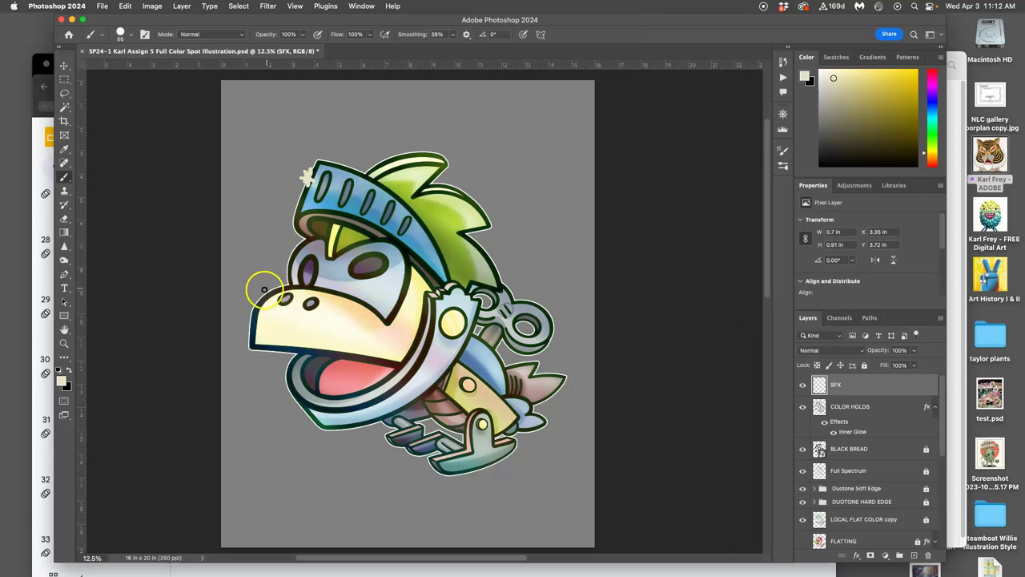
drag(262, 290, 272, 295)
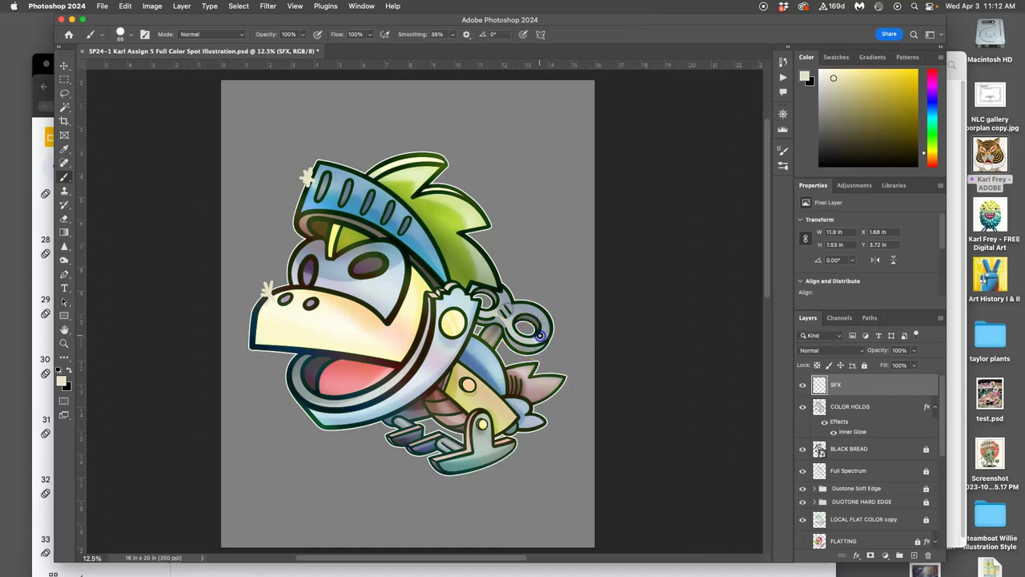
click(539, 339)
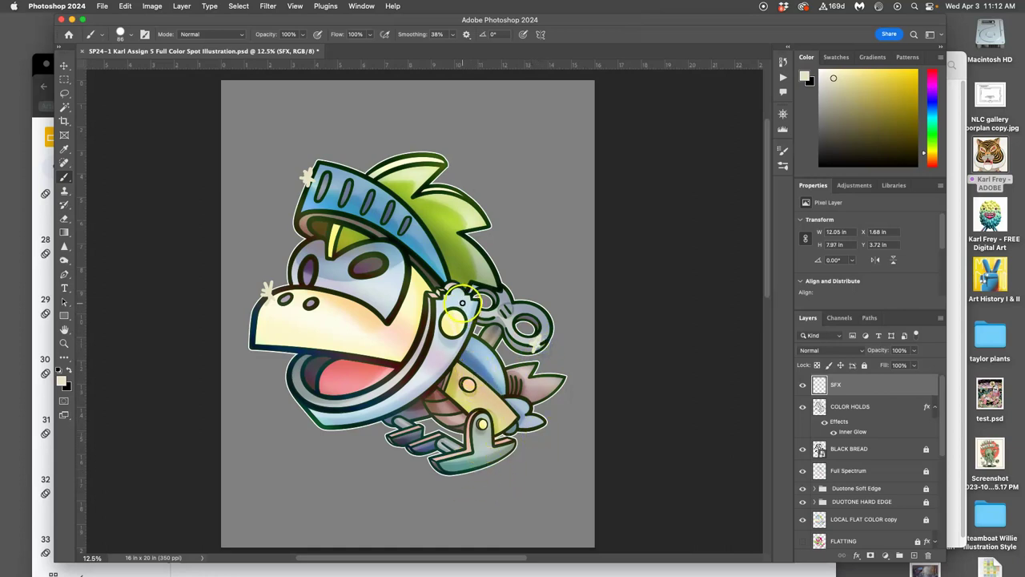
click(451, 320)
click(462, 314)
click(409, 152)
click(803, 384)
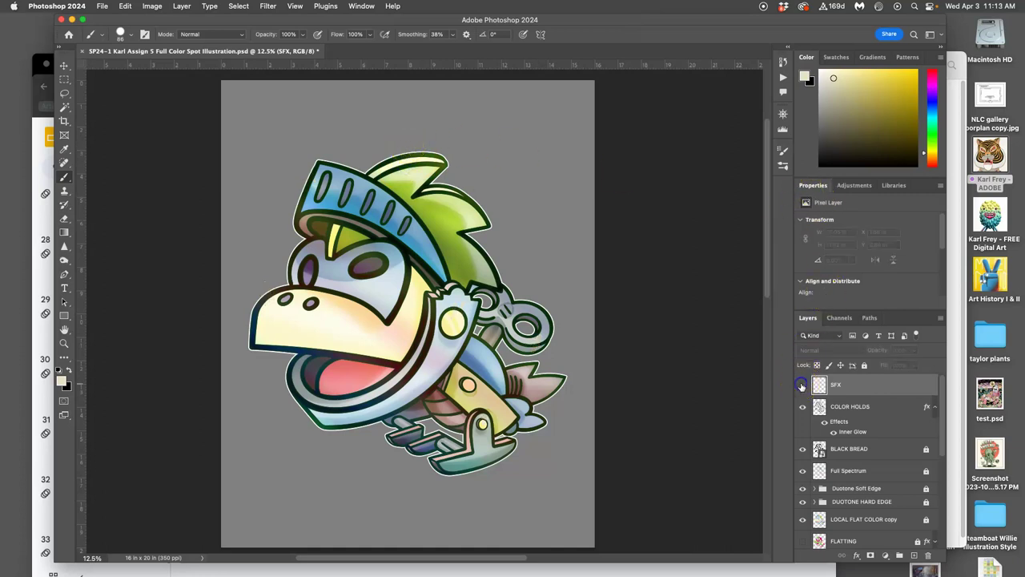
click(803, 384)
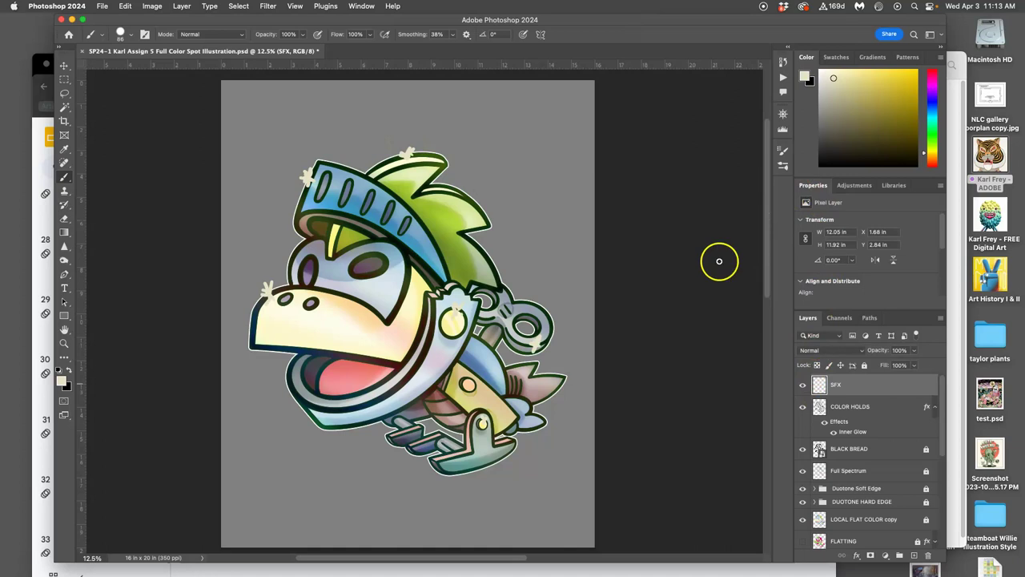
Soften the sparkles with a 41.6 px Gaussian Blur.
click(269, 6)
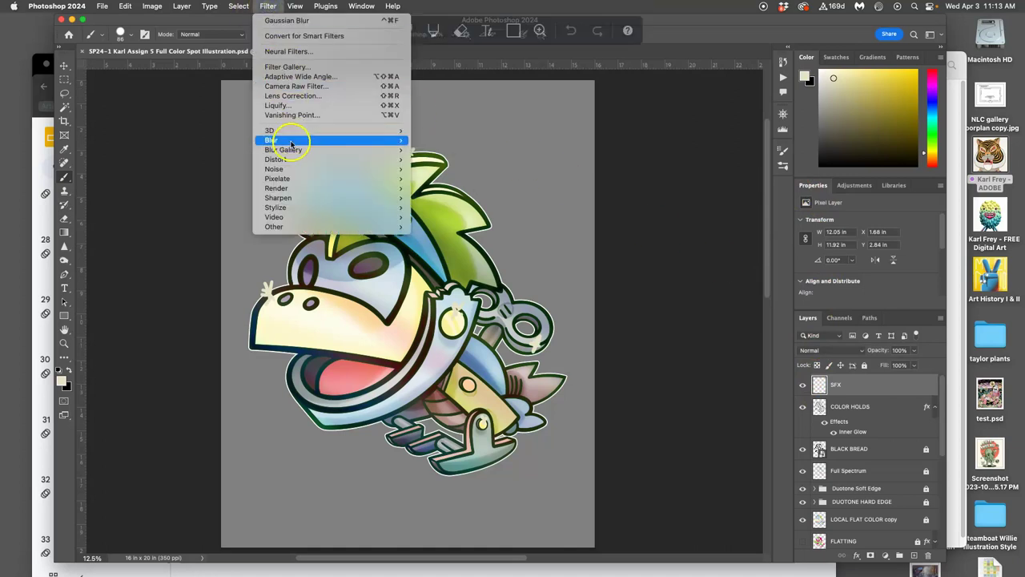
mouse_move(290, 141)
click(430, 179)
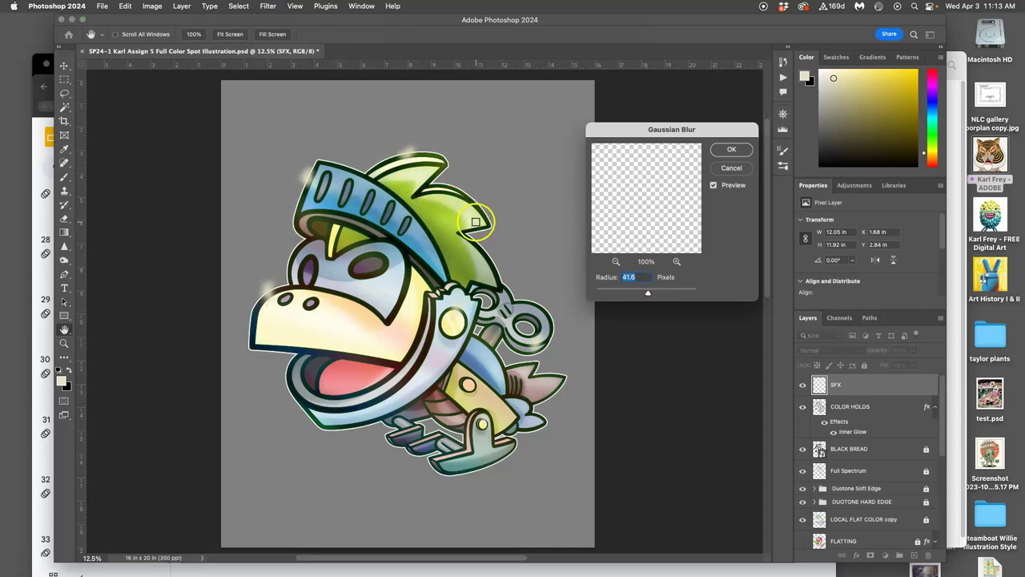
click(733, 150)
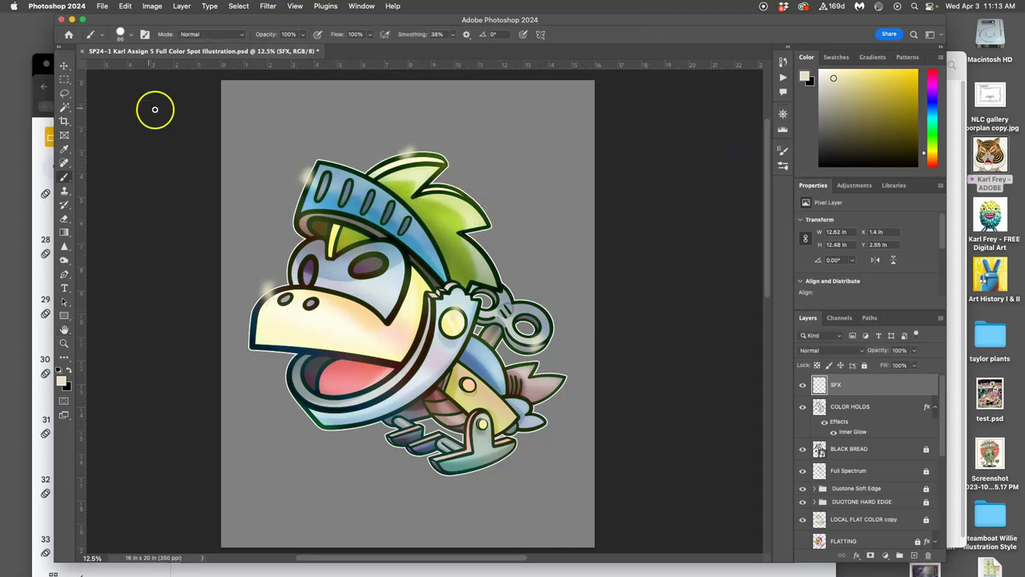
Lasso the helmet-top sparkle, copy it to a new Layer 2, and move it down and right.
click(64, 93)
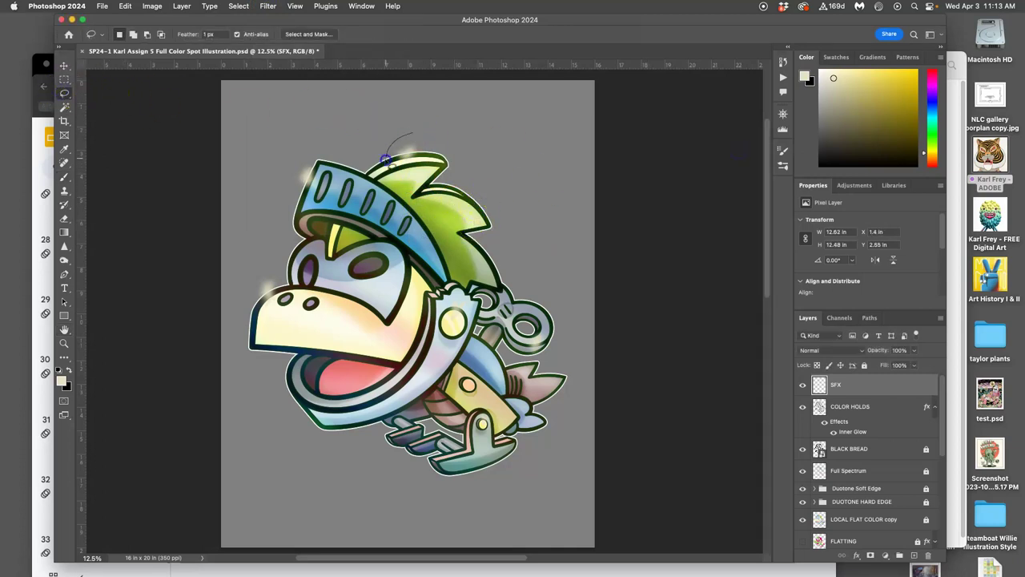
mouse_move(385, 160)
mouse_down()
mouse_move(401, 142)
mouse_move(409, 155)
mouse_up()
click(64, 65)
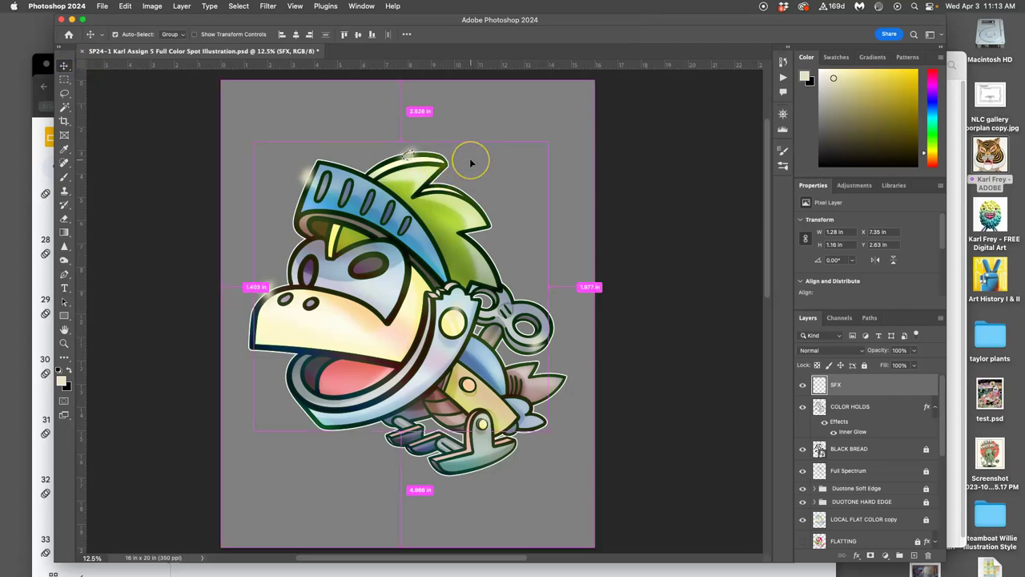
key(super+alt+shift+n)
drag(428, 166, 554, 377)
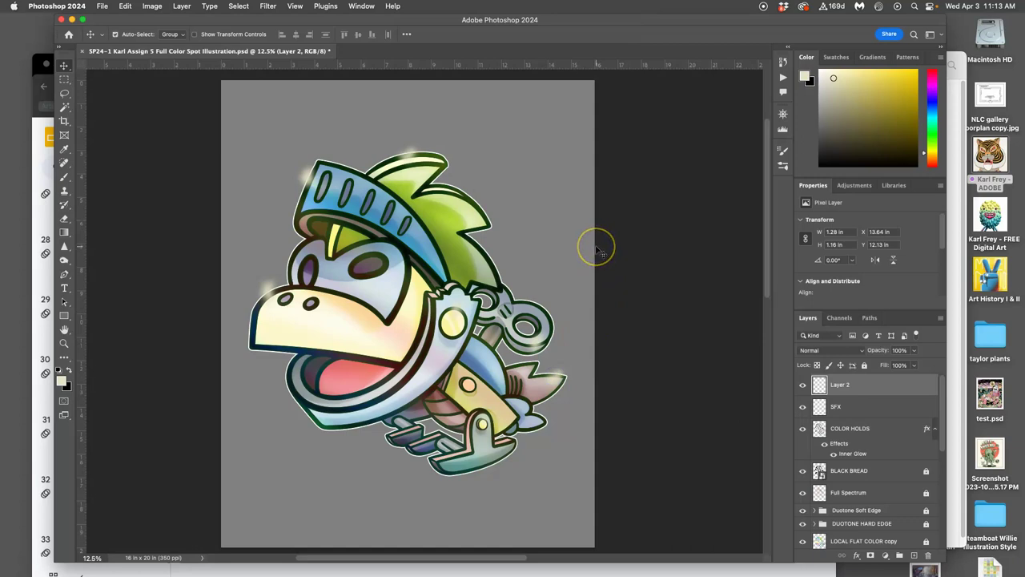
Paste a sparkle onto the left eye and shrink it slightly.
key(super+v)
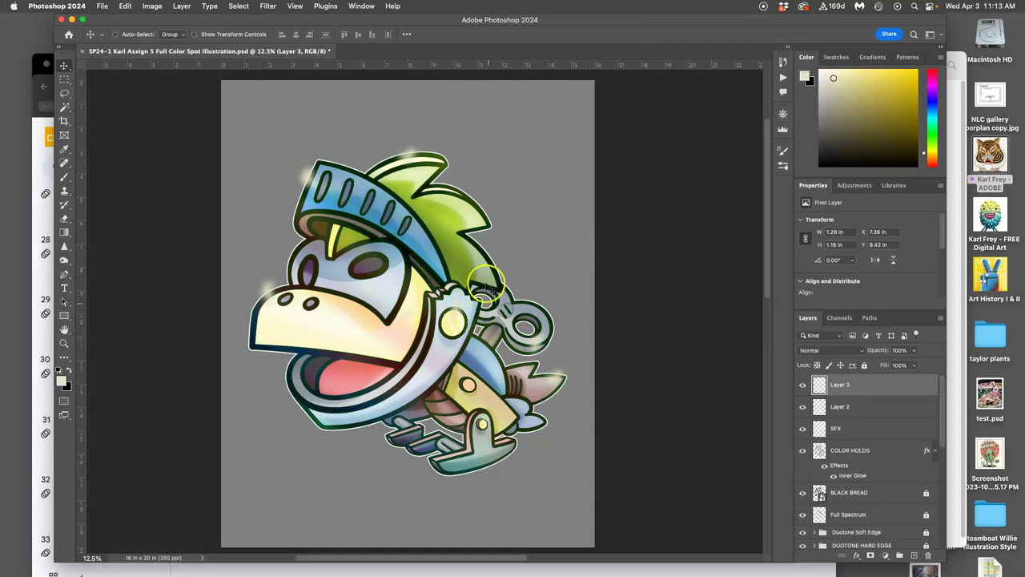
drag(558, 358, 452, 317)
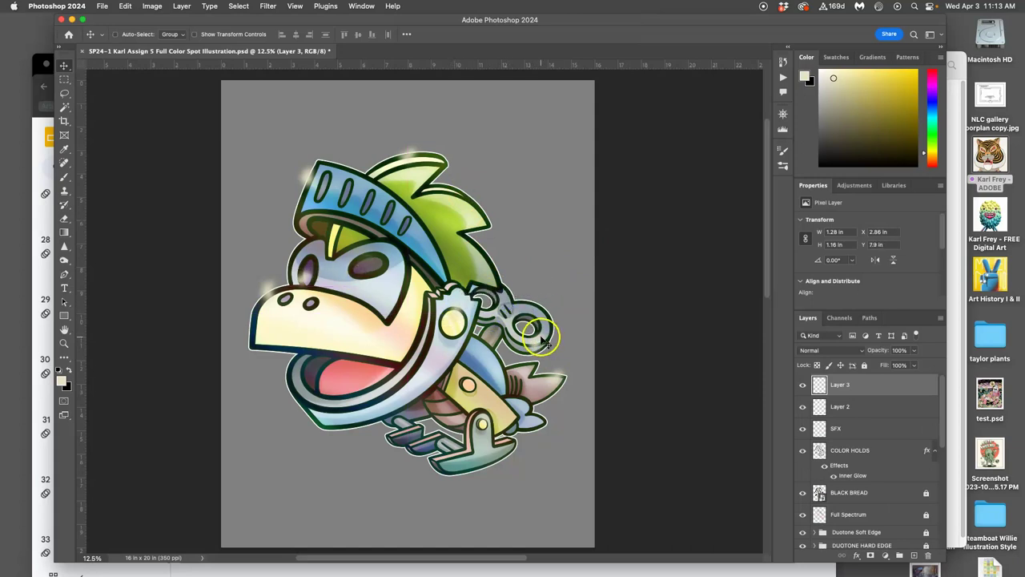
key(super+t)
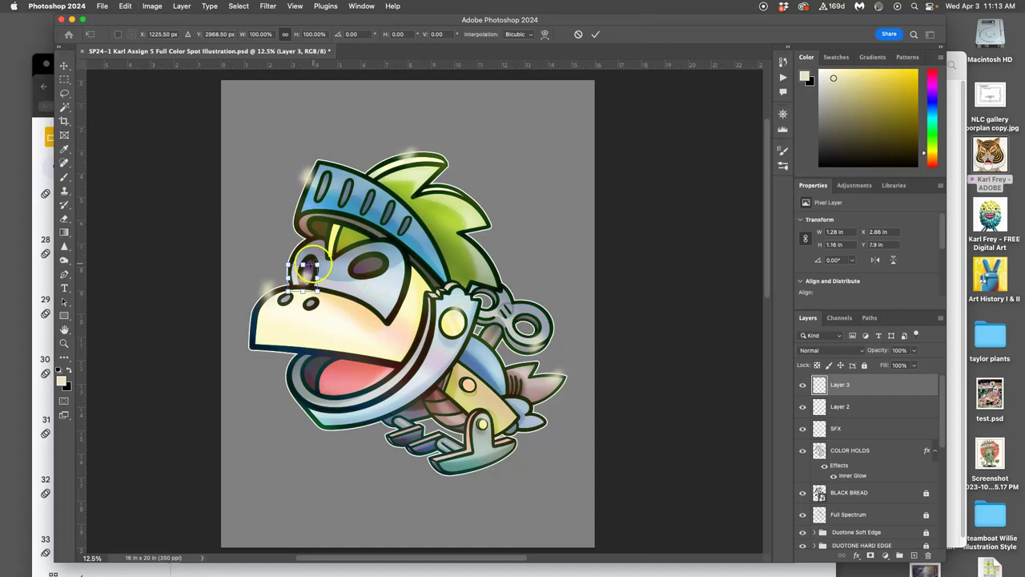
mouse_move(317, 263)
mouse_down()
mouse_move(312, 301)
mouse_move(298, 298)
mouse_move(307, 280)
mouse_up()
key(Return)
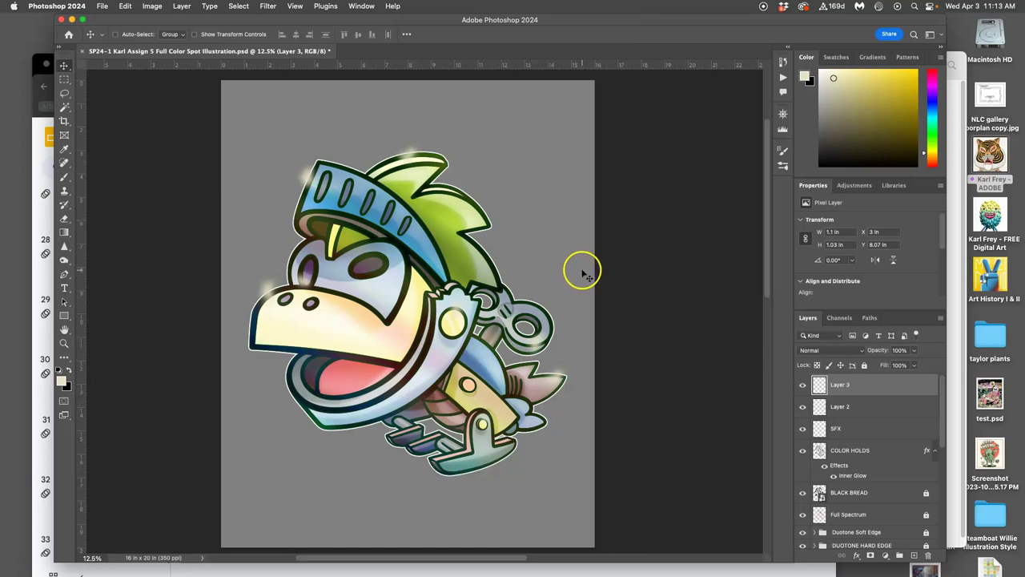
Duplicate the eye sparkle onto the right eye, set it to 62% opacity and stretch it wider.
drag(308, 277, 365, 268)
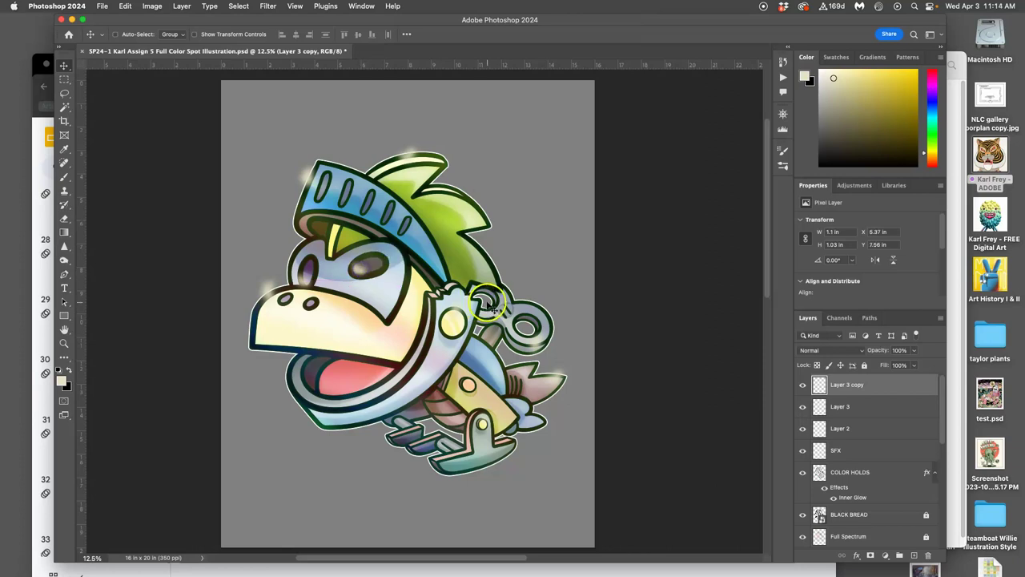
drag(487, 301, 492, 305)
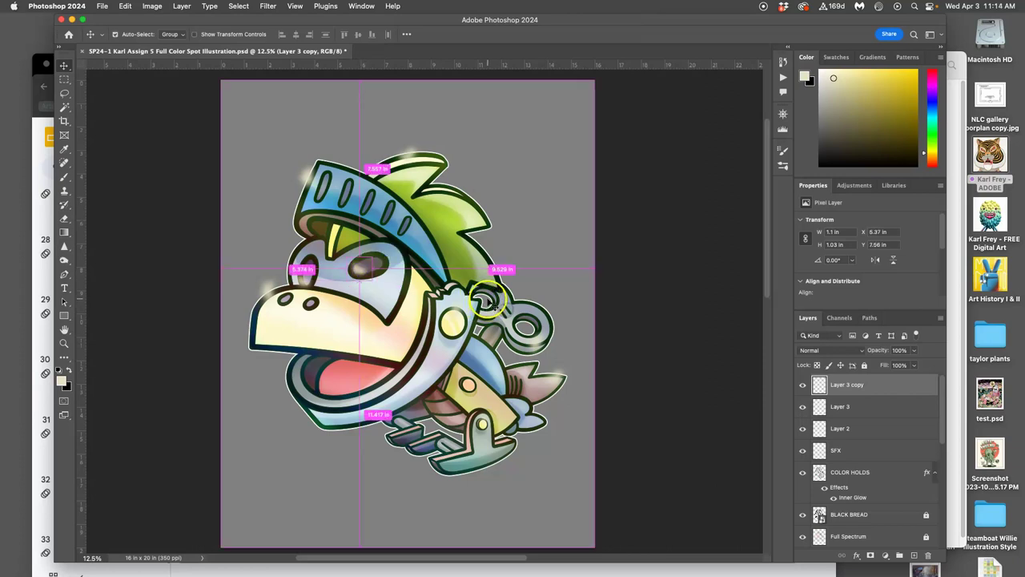
click(914, 351)
drag(899, 365, 893, 365)
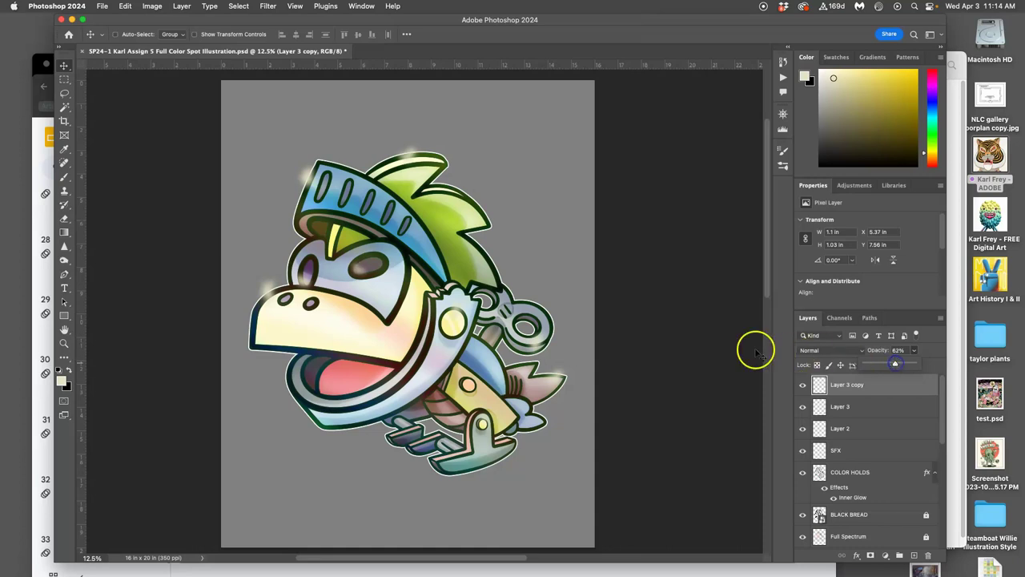
key(super+t)
mouse_move(373, 271)
mouse_down()
mouse_move(421, 246)
mouse_move(371, 277)
mouse_up()
key(Return)
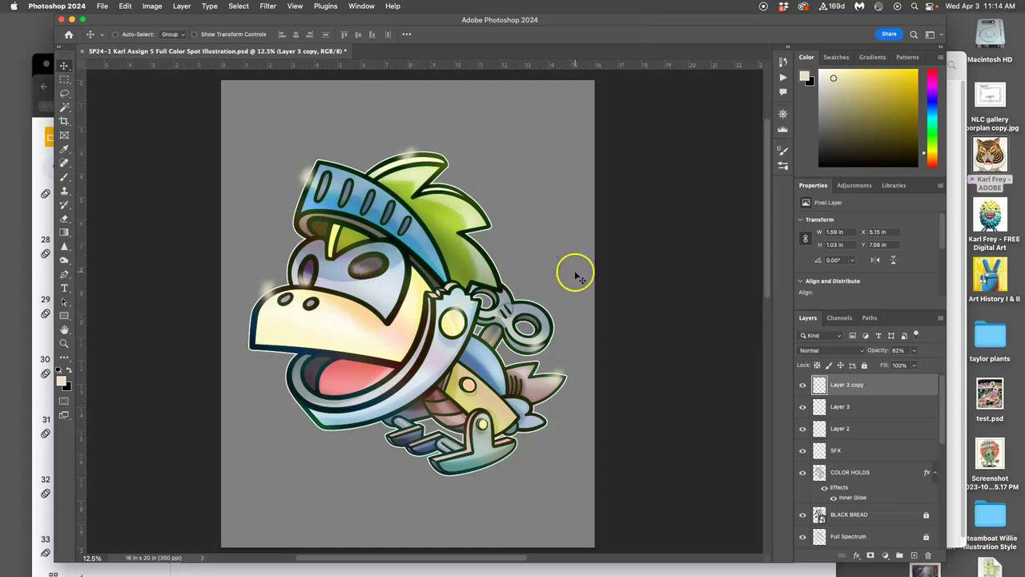
Merge the SFX layer into Layer 2.
click(859, 449)
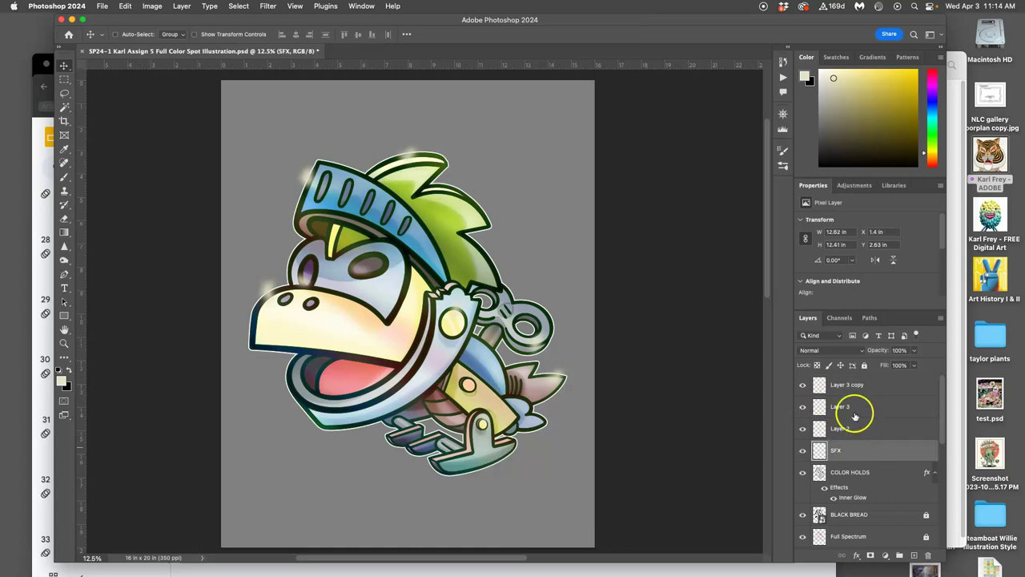
shift+click(856, 428)
key(super+e)
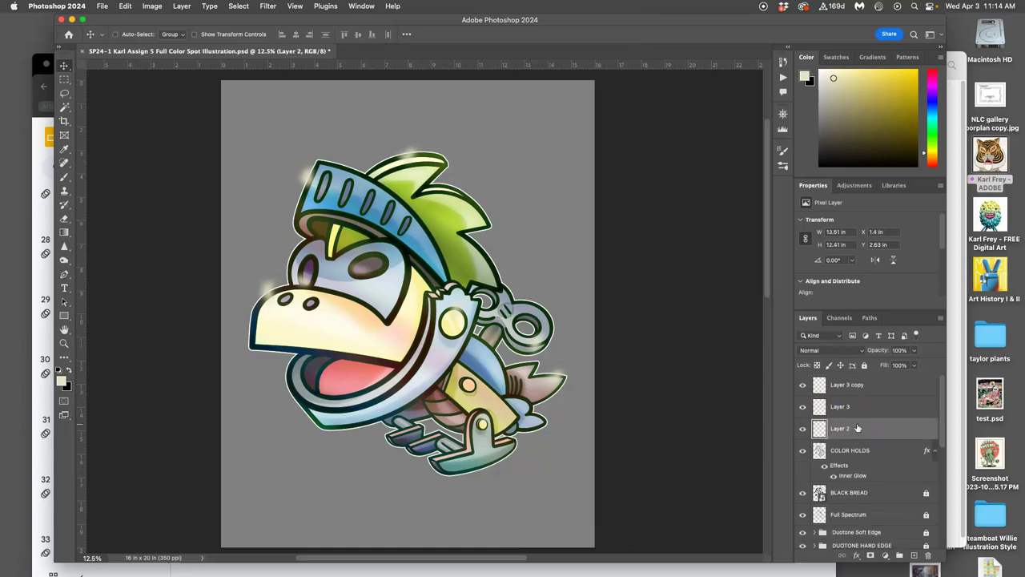
Merge Layer 3 into Layer 3 copy and toggle its visibility to check the eye sparkles.
click(852, 408)
shift+click(851, 387)
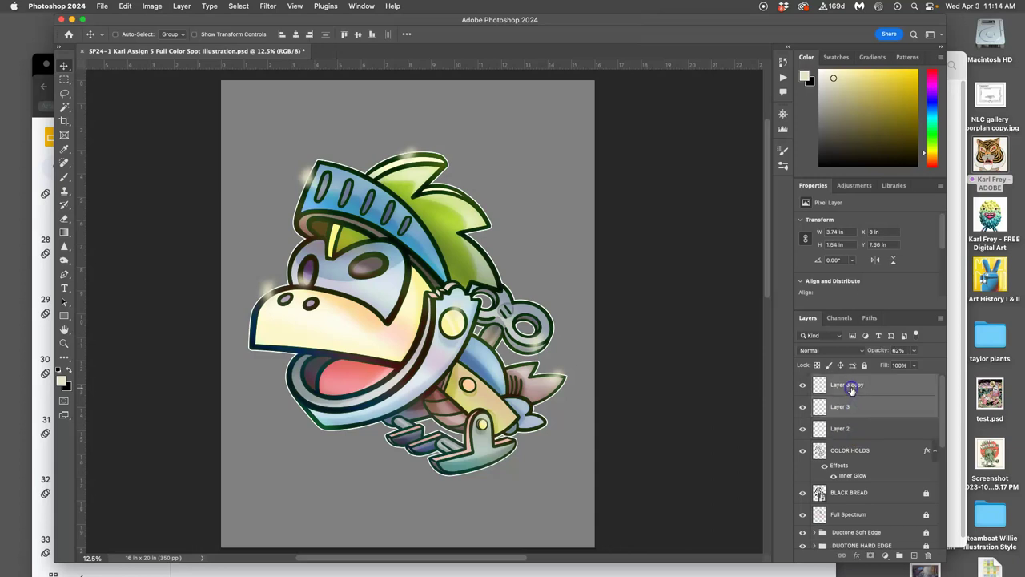
key(super+e)
click(803, 384)
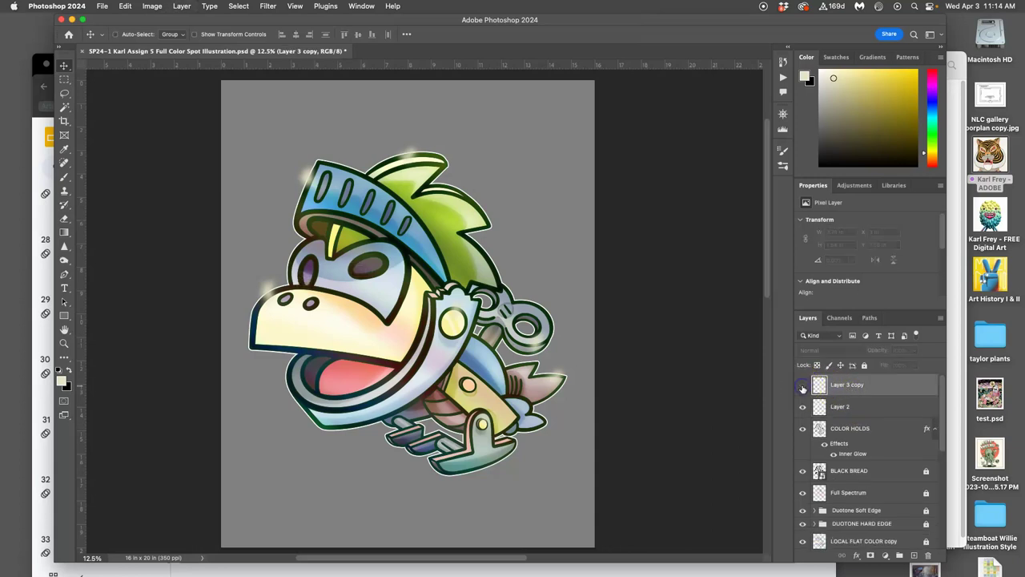
click(802, 385)
Give Layer 2 a white Outer Glow with 60% noise and 109 px size.
double_click(862, 407)
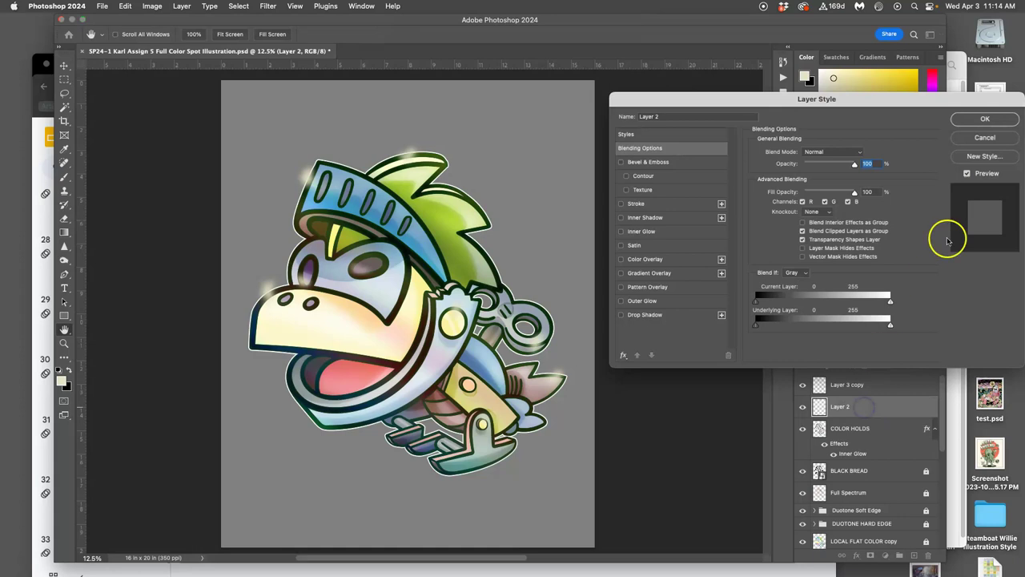
click(622, 301)
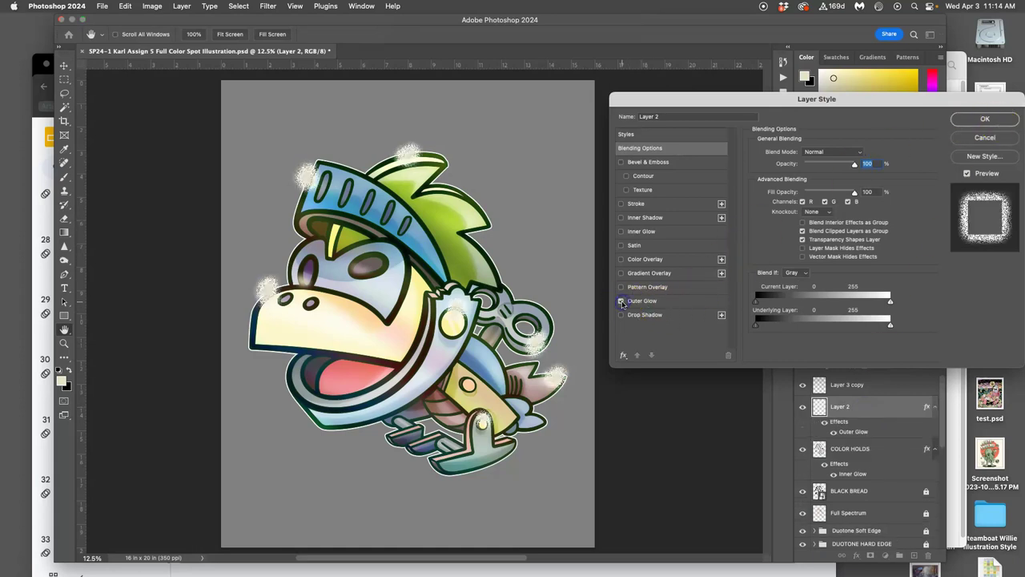
click(641, 302)
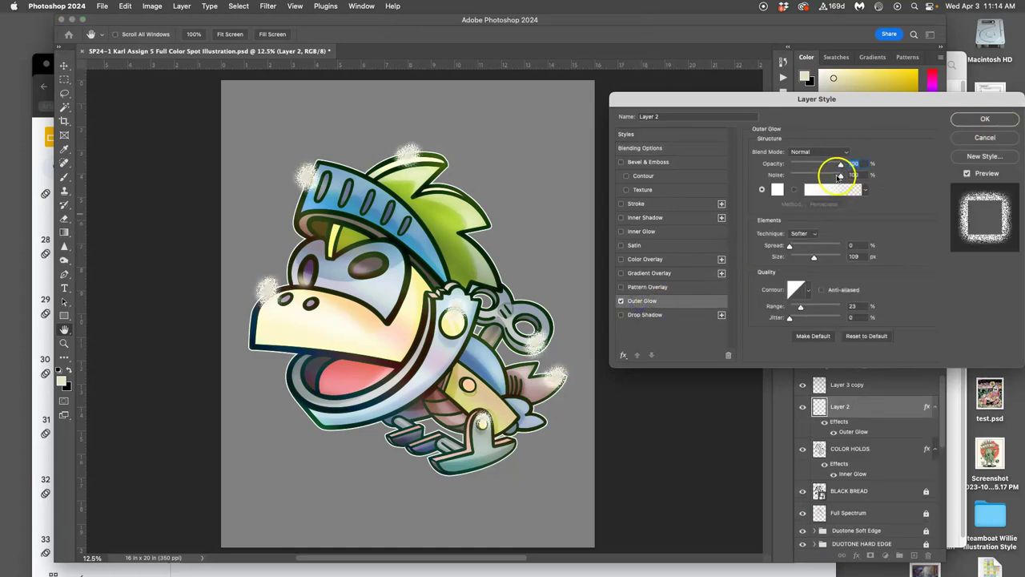